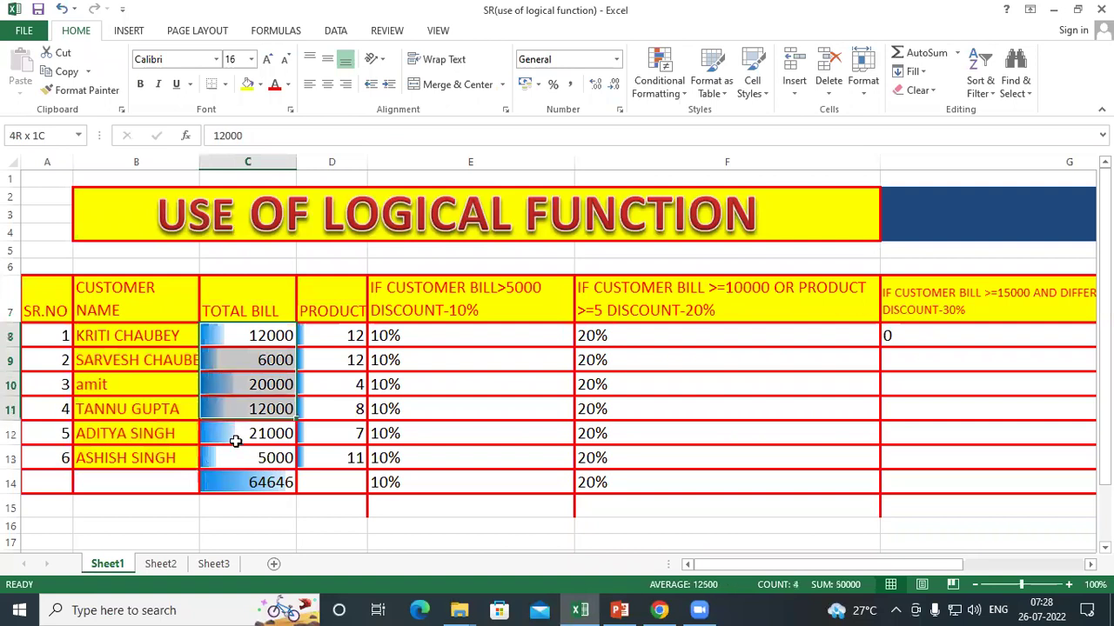
- Widen the PRODUCT column so that its full heading fits
left_click(324, 312)
left_click_drag(323, 311, 318, 461)
left_click_drag(366, 163, 410, 167)
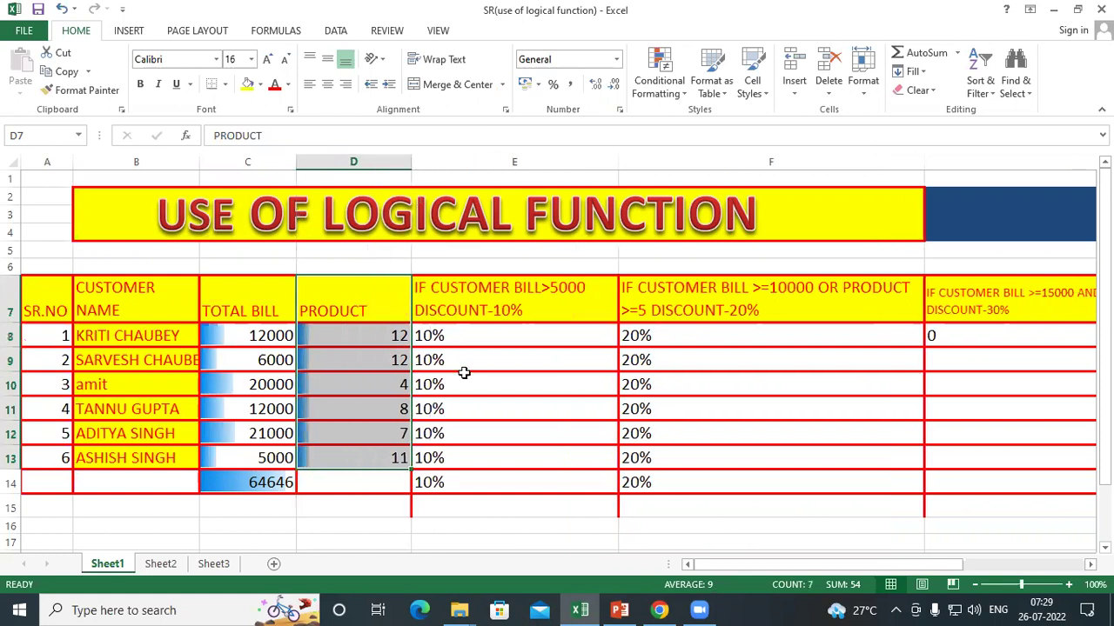
- Examine the heading of the 10% discount column and the customer names listed in rows 8 to 13
left_click(466, 364)
left_click(445, 298)
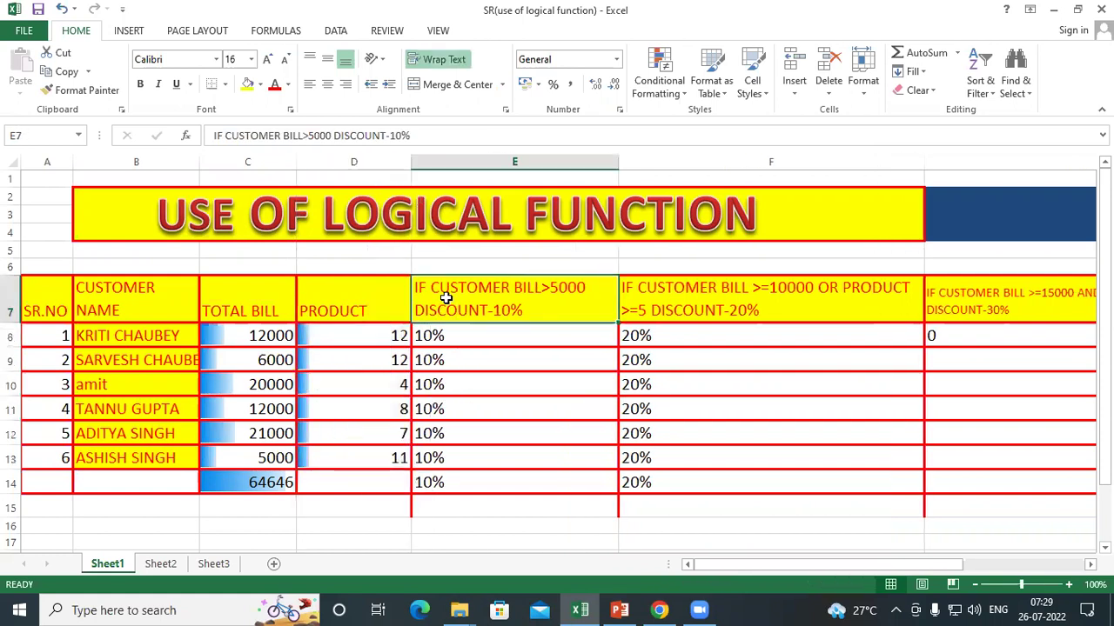
left_click(126, 336)
left_click(130, 316)
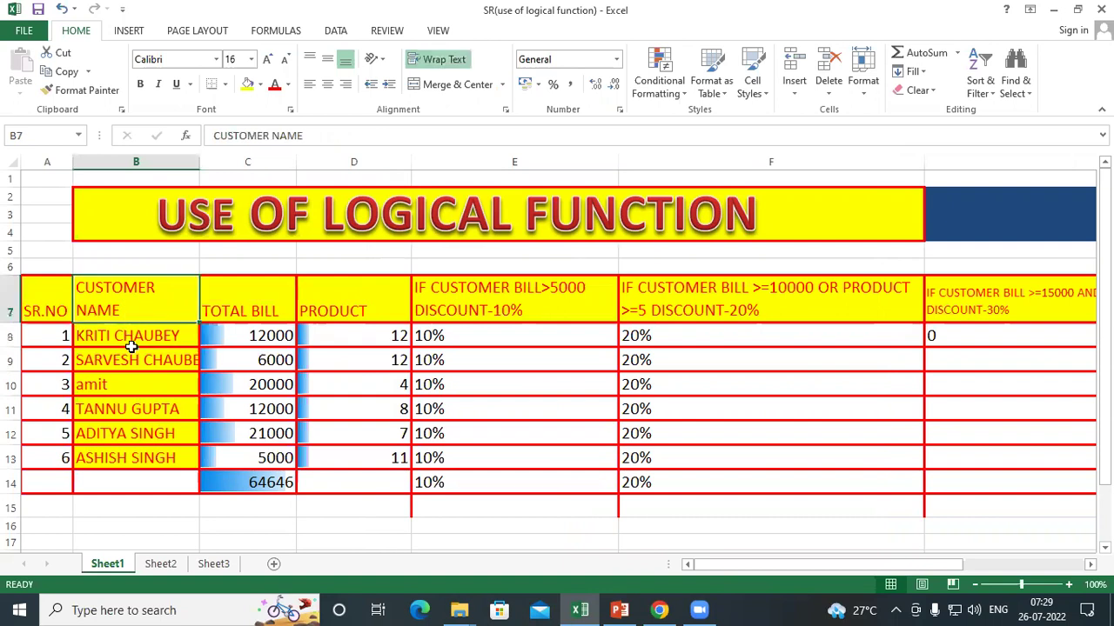
left_click(120, 336)
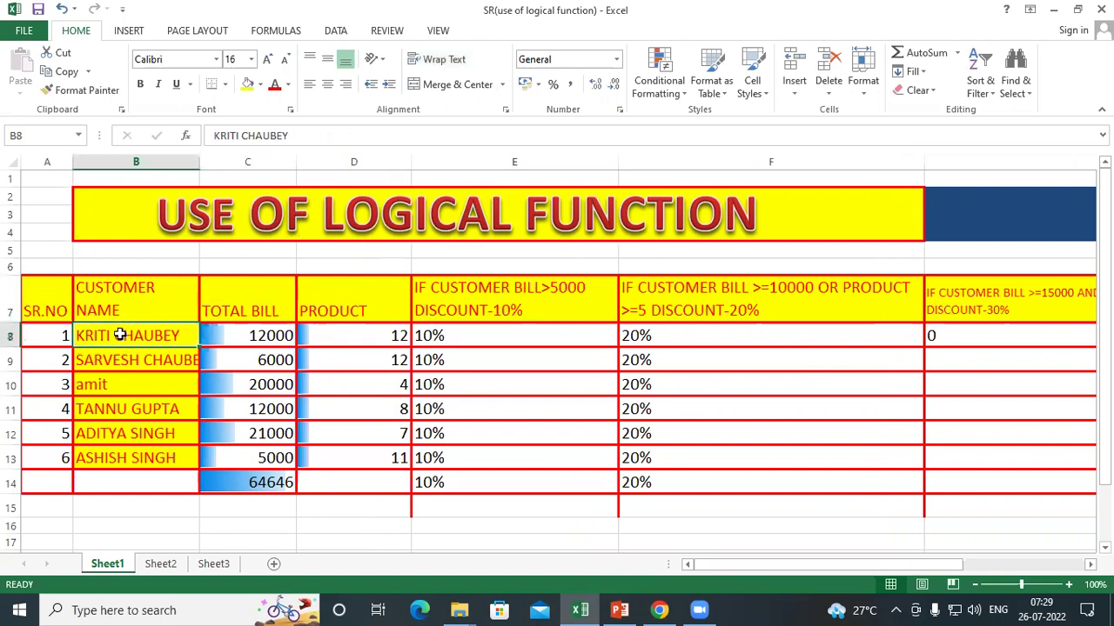
left_click(124, 363)
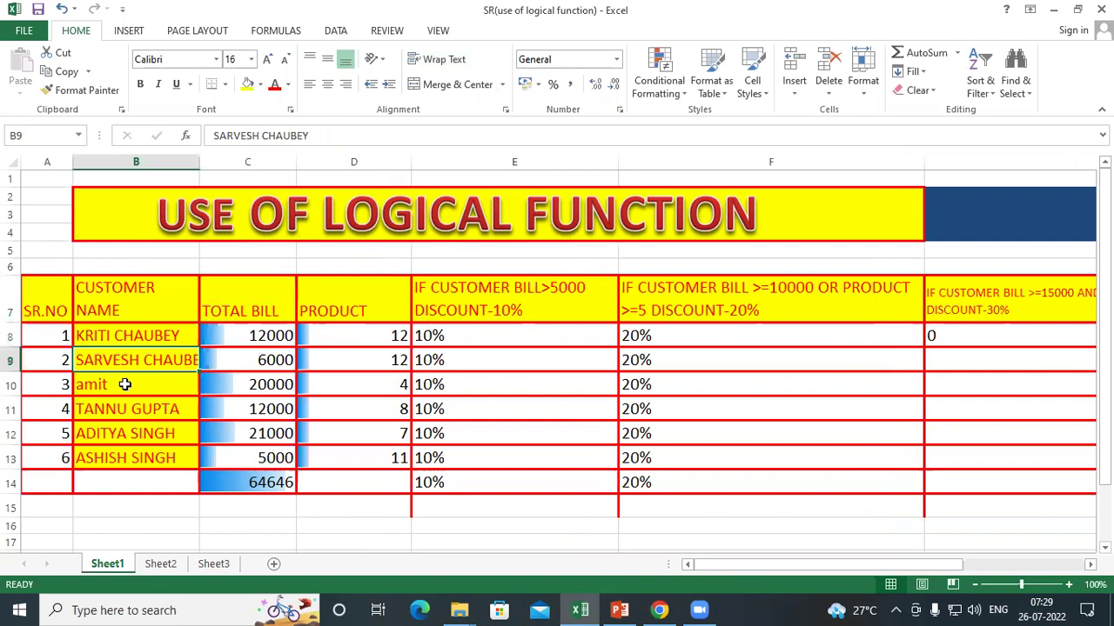
left_click(124, 385)
left_click(128, 409)
left_click(132, 438)
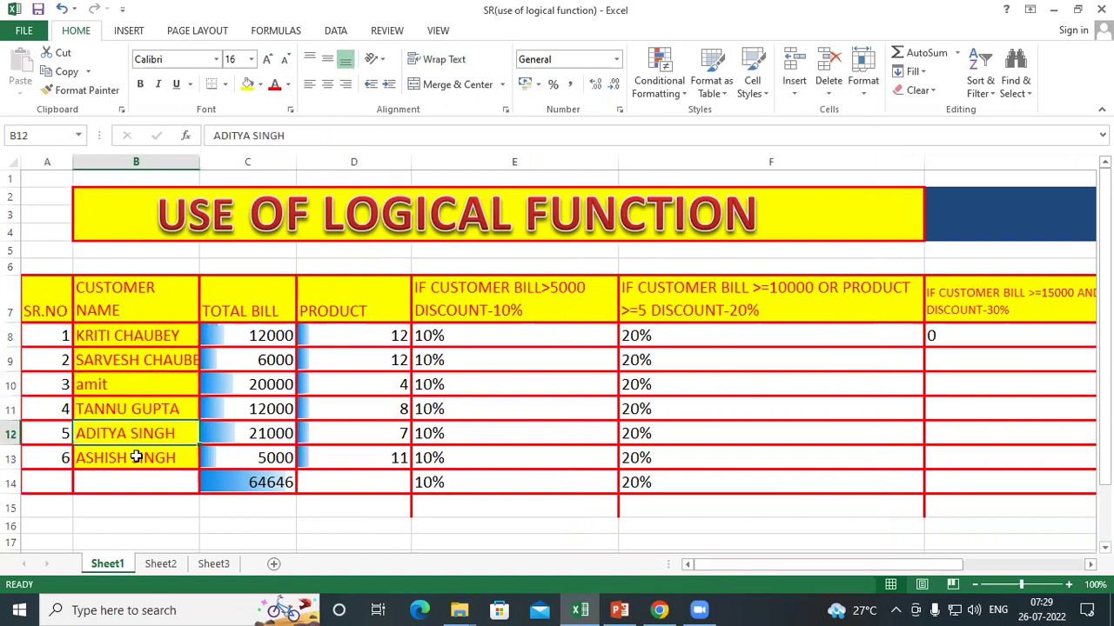
left_click(137, 458)
- Review the total bill of each of the first three customers
left_click(129, 336)
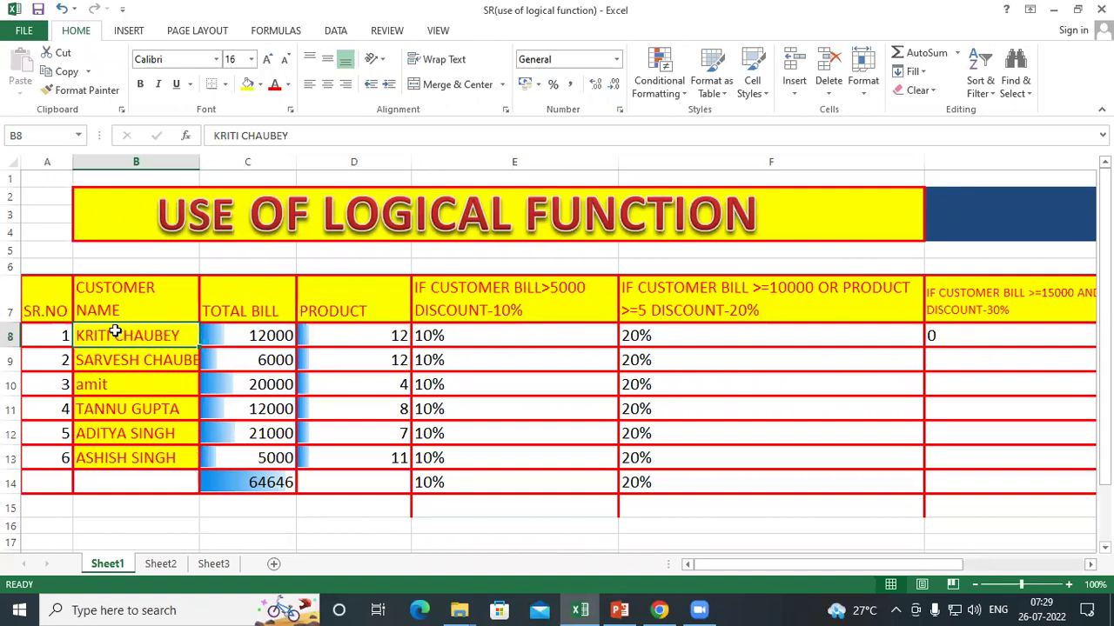
left_click(250, 336)
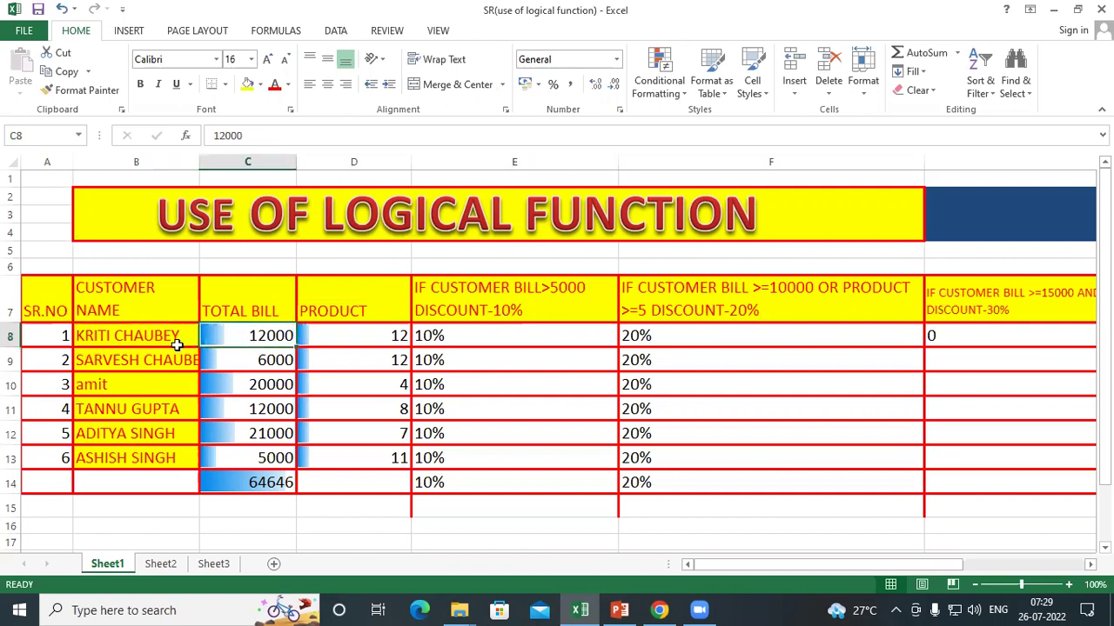
left_click(138, 359)
left_click(264, 362)
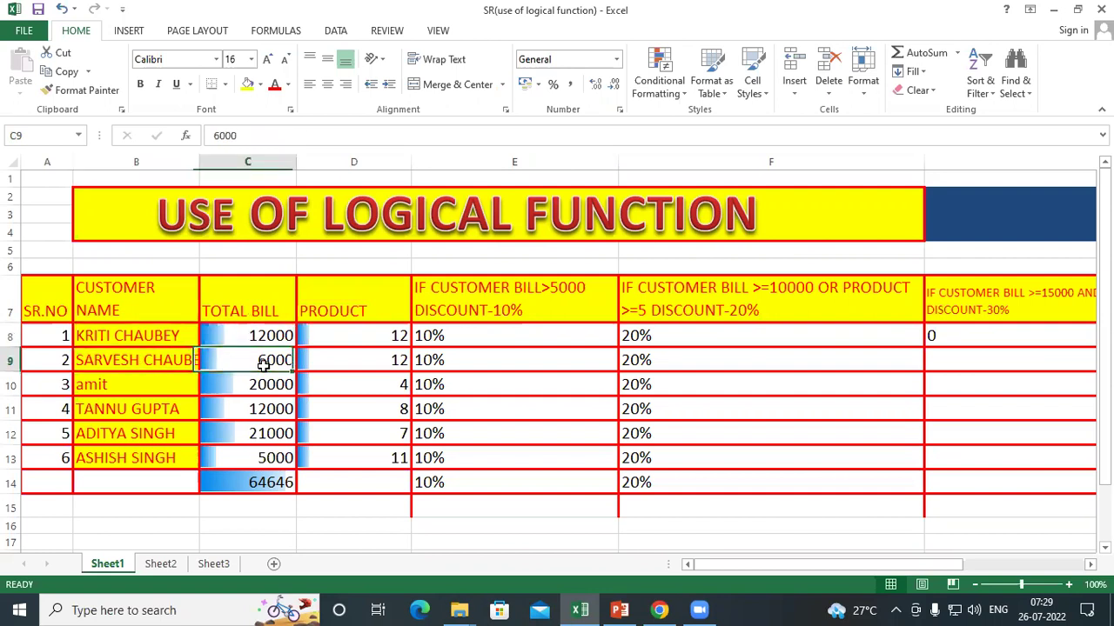
left_click(174, 384)
left_click(252, 385)
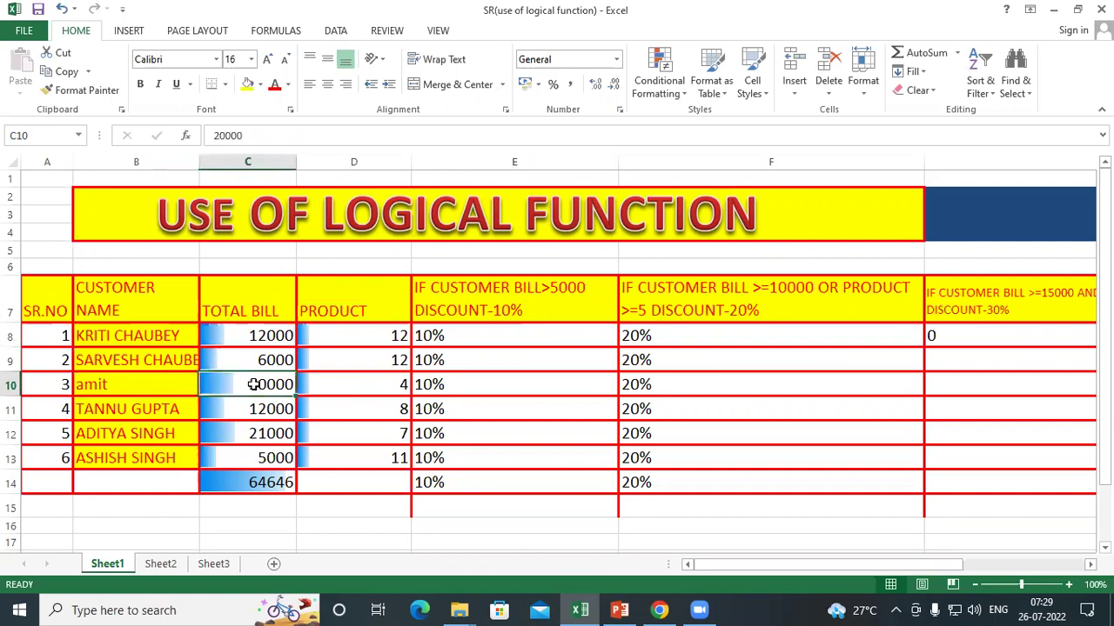
- Compare the product quantities with the total bills of the first three customers
left_click(361, 311)
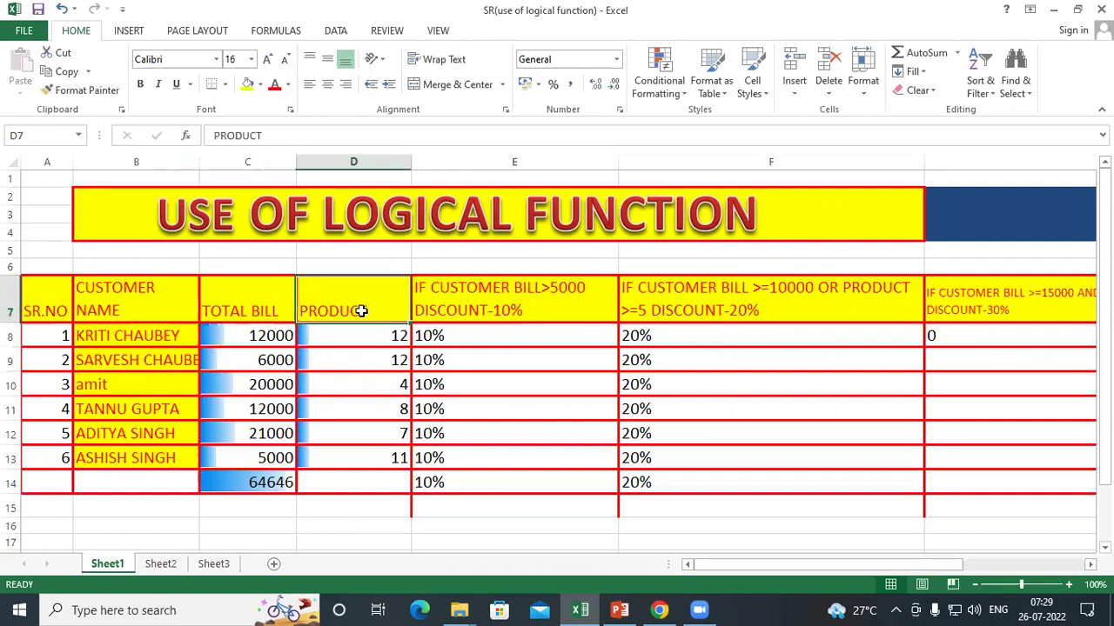
left_click(135, 336)
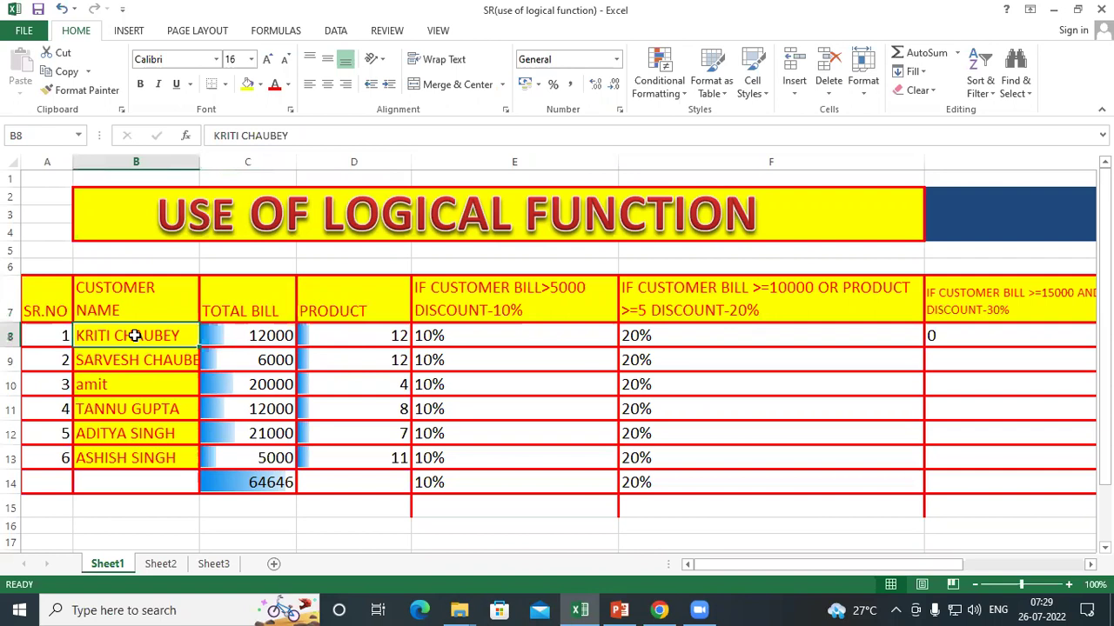
left_click(356, 336)
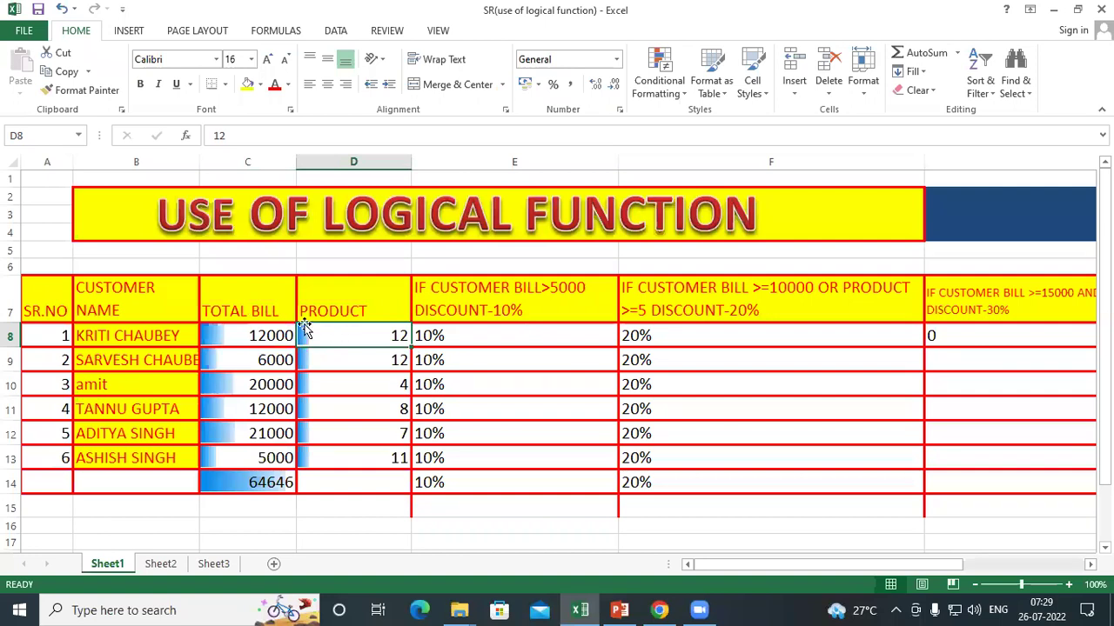
left_click(246, 335)
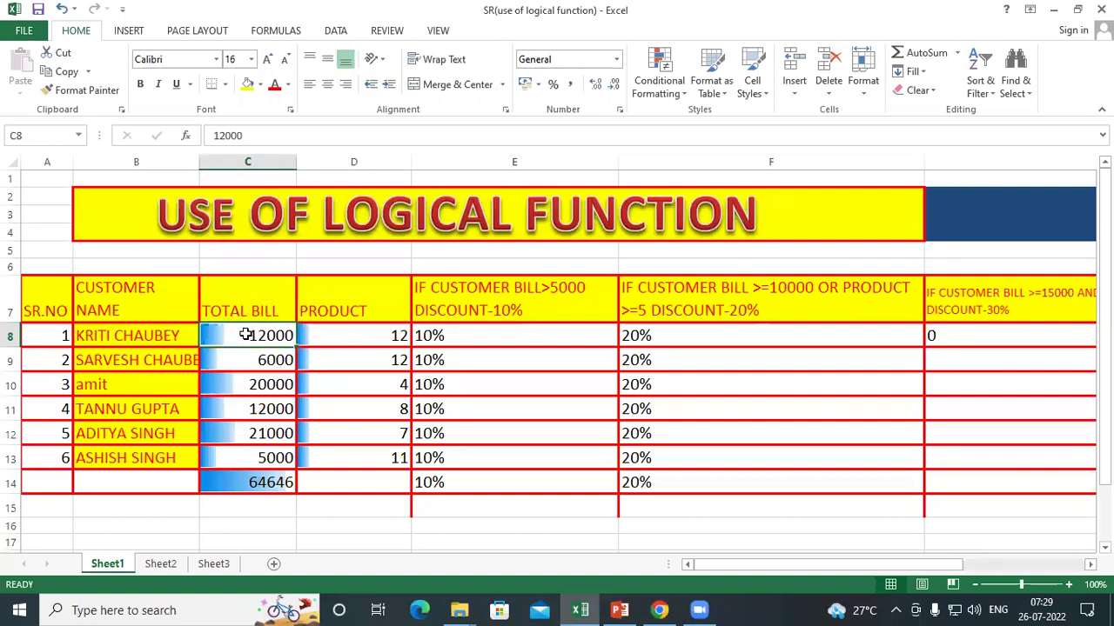
left_click(160, 360)
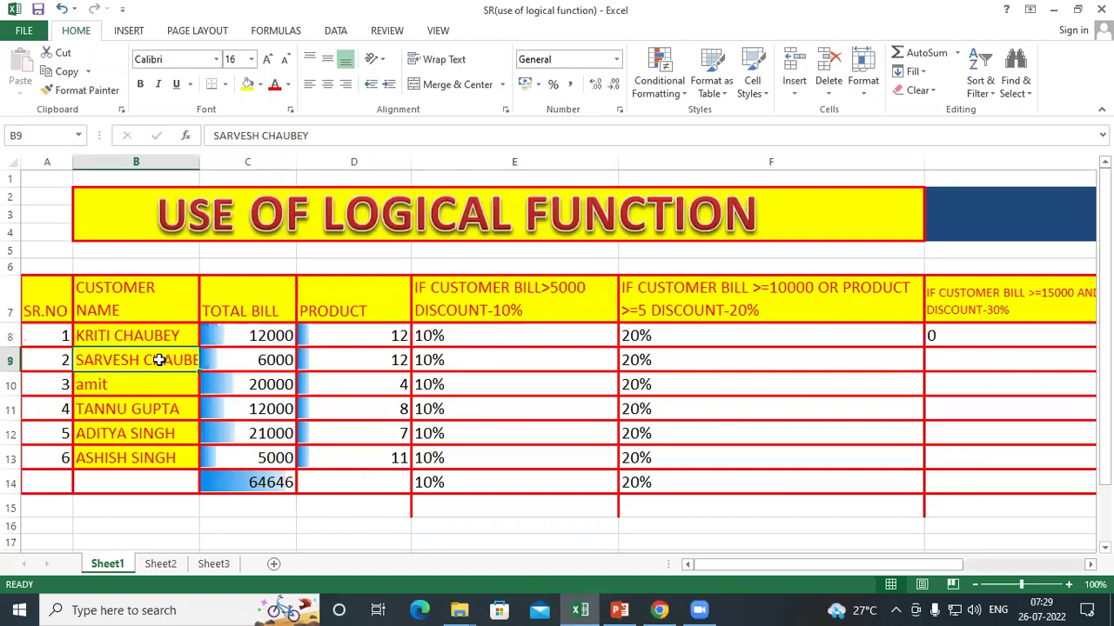
left_click(380, 362)
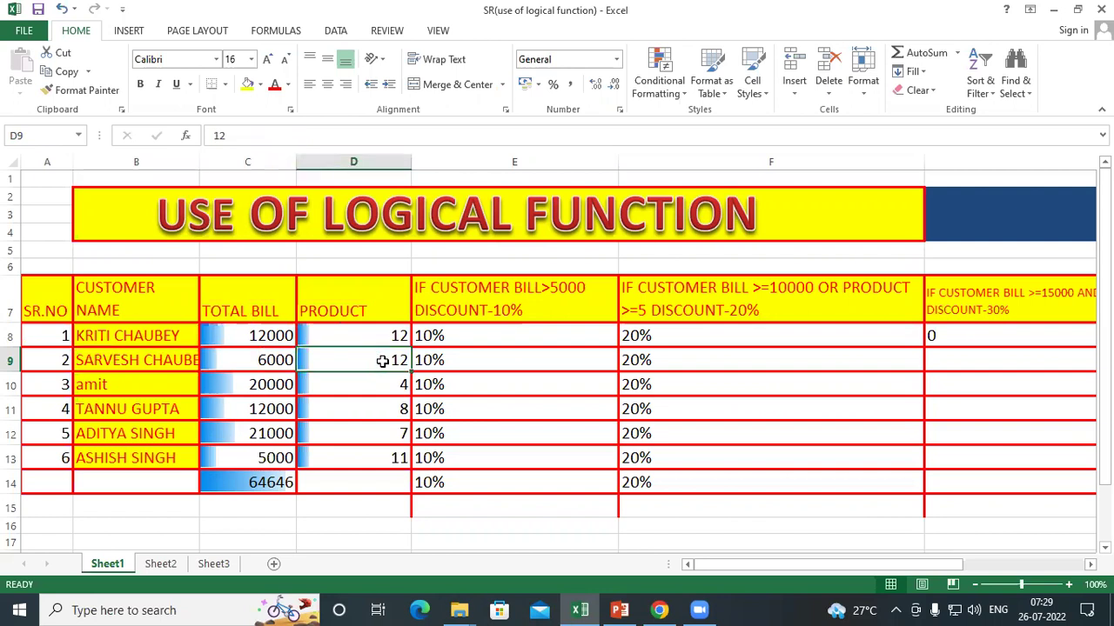
left_click(261, 358)
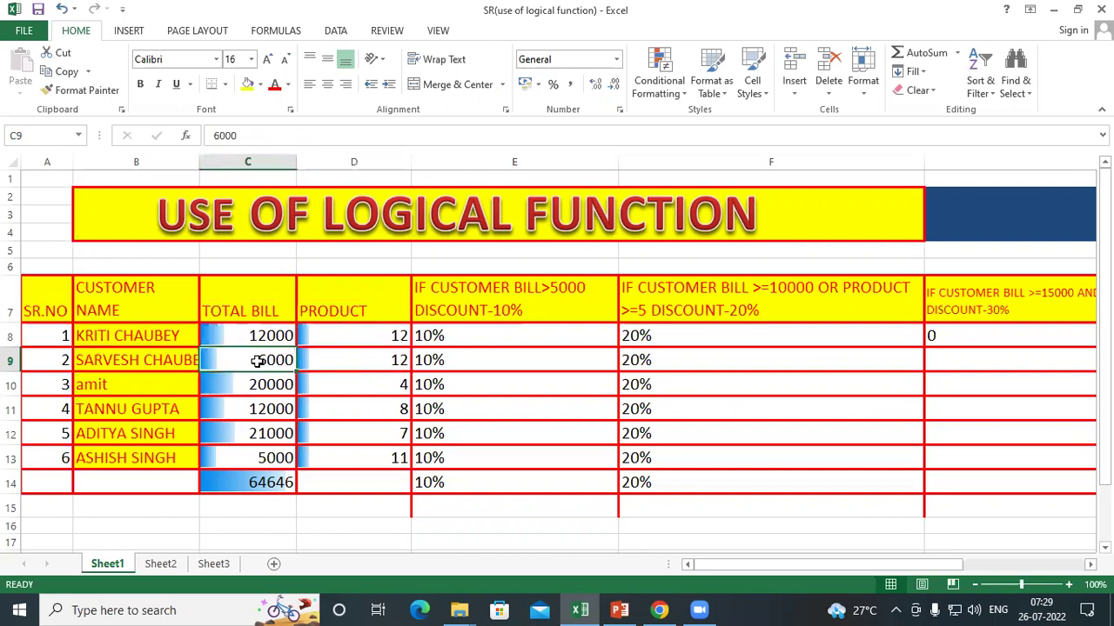
left_click(131, 385)
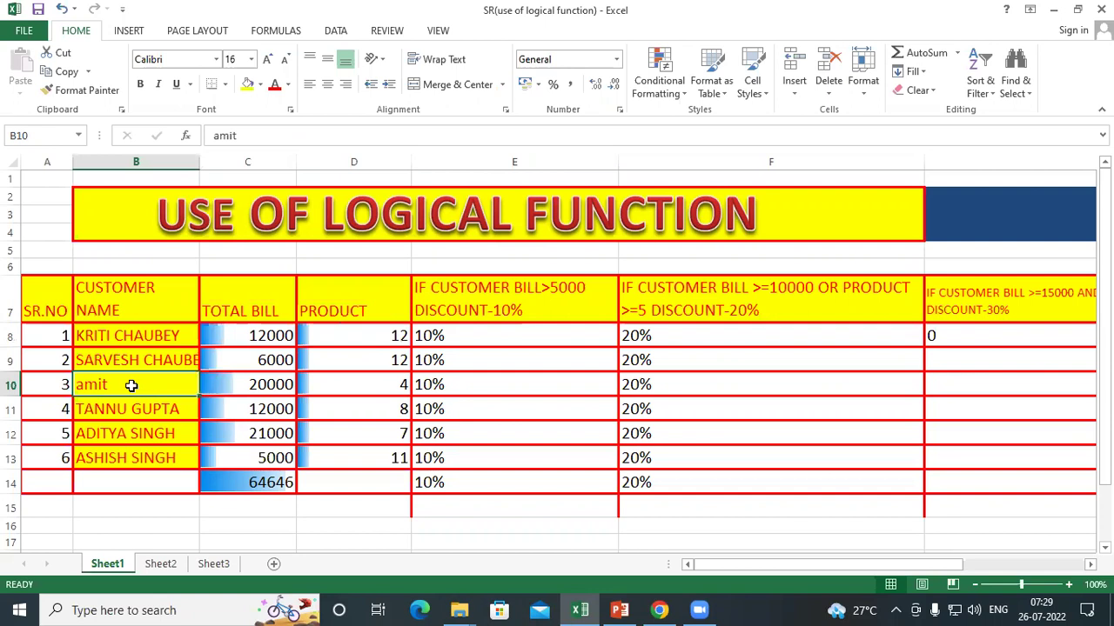
left_click(384, 385)
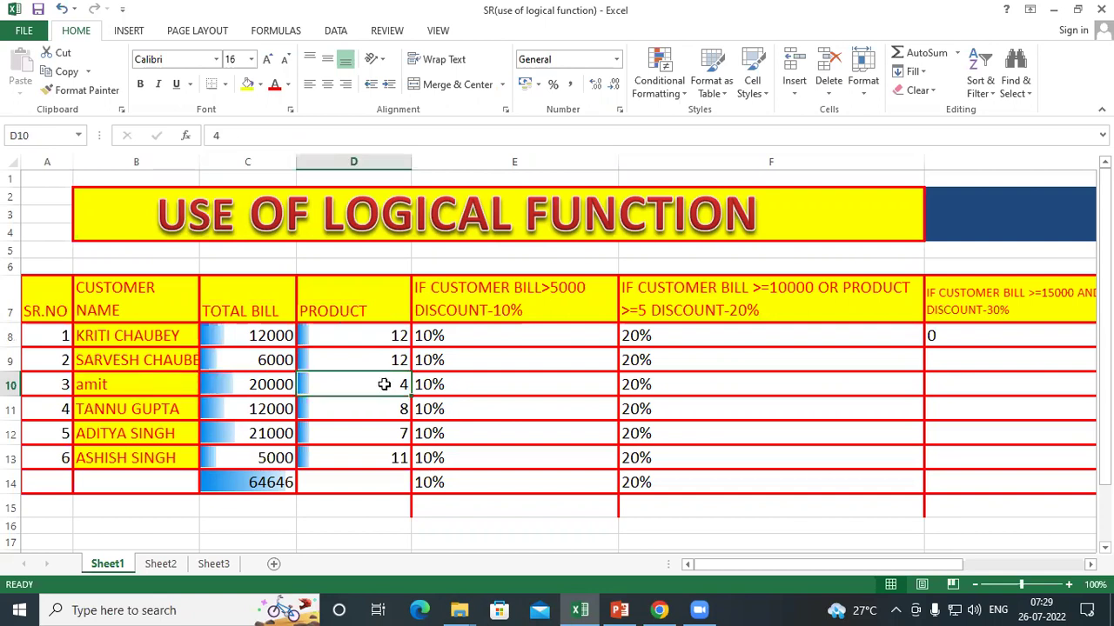
left_click(262, 389)
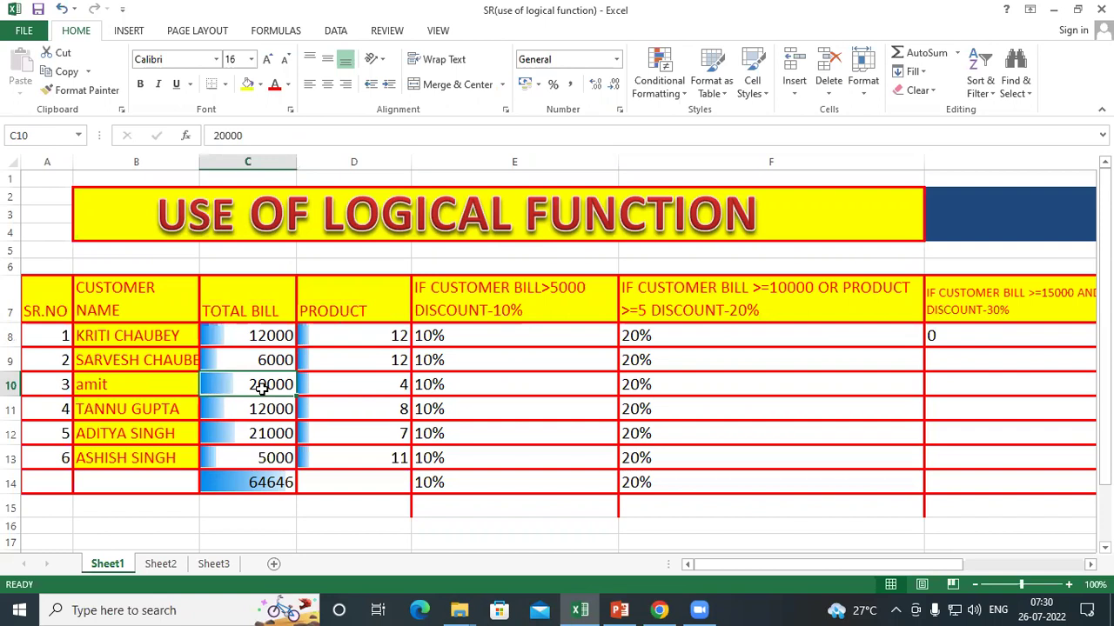
left_click(375, 336)
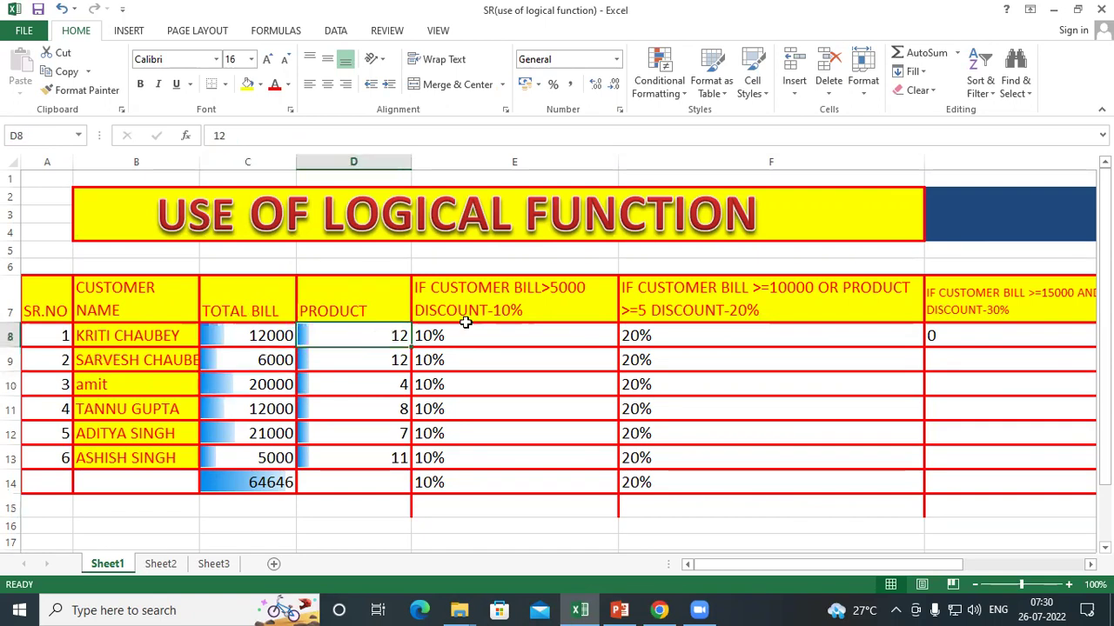
- Check the condition in the 10% discount heading and clear the existing results in E8:E14
left_click(514, 298)
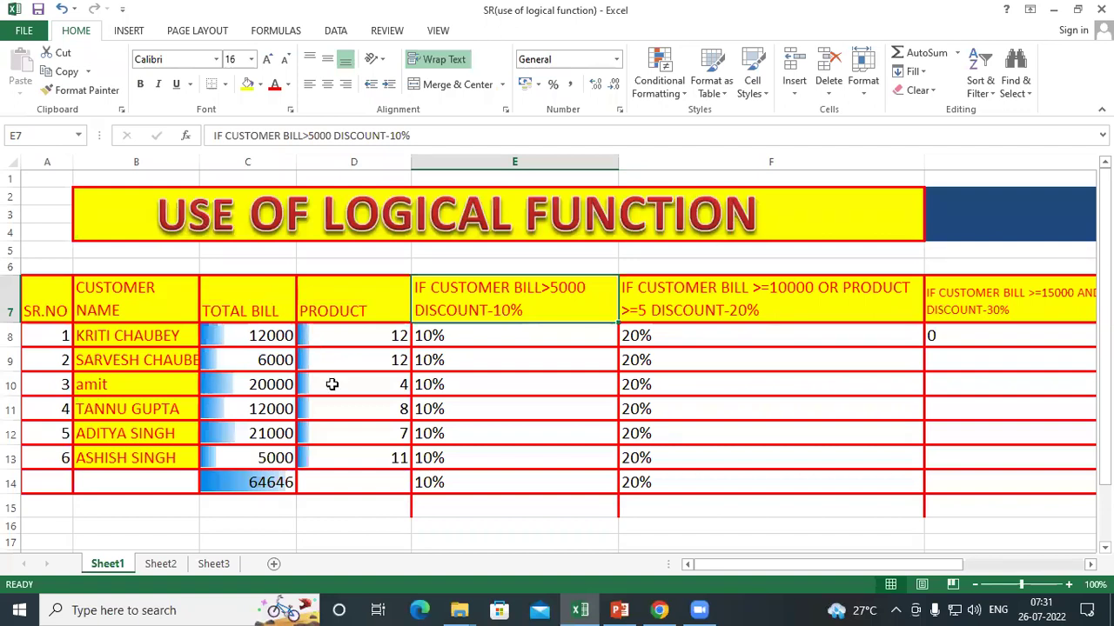
left_click_drag(502, 346, 492, 472)
key("Delete")
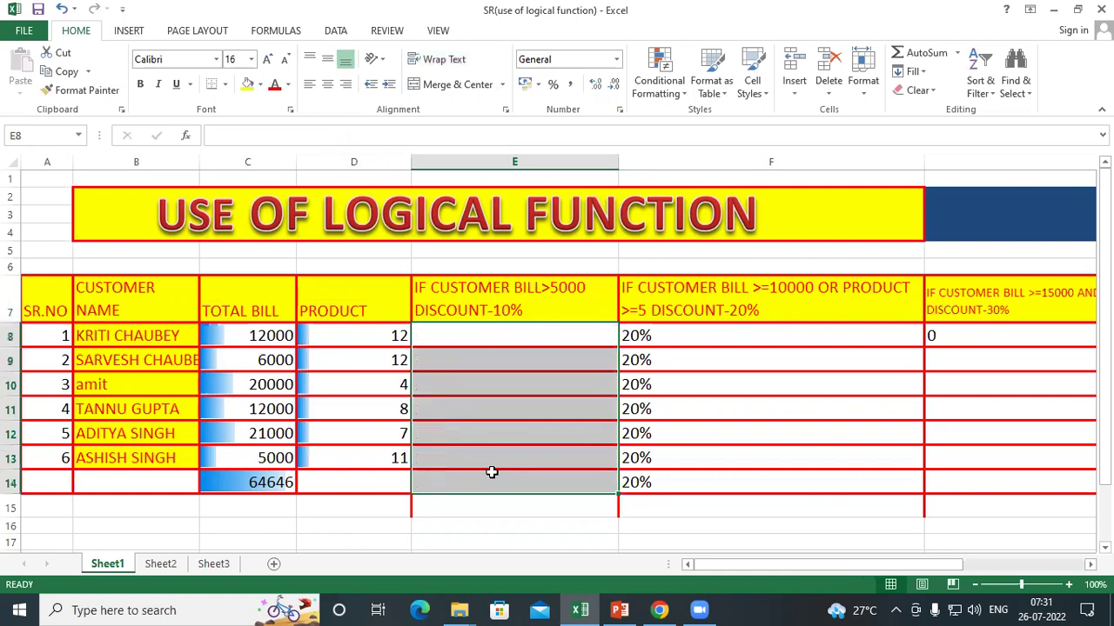
- Begin an IF formula in E8 with the logical test C8>5000
left_click(493, 336)
type("=")
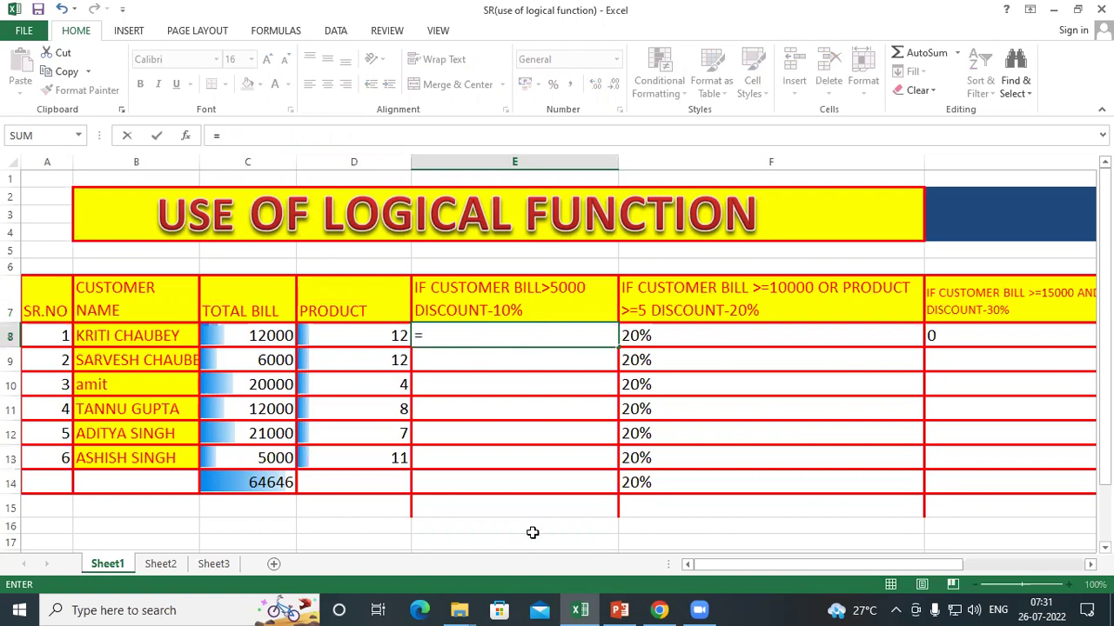
type("if(")
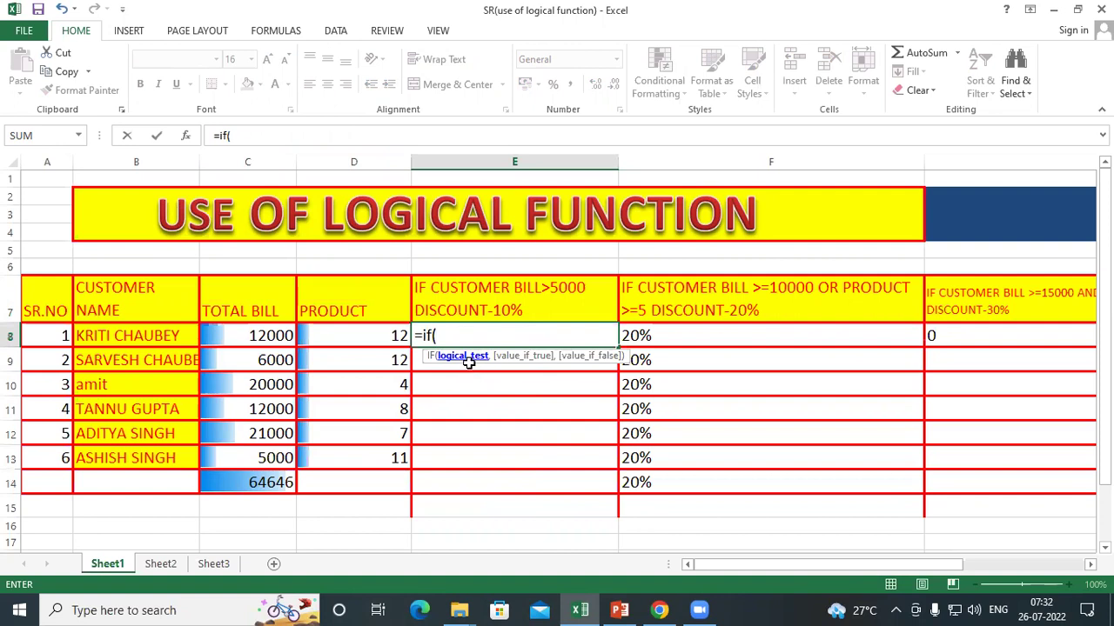
left_click(243, 339)
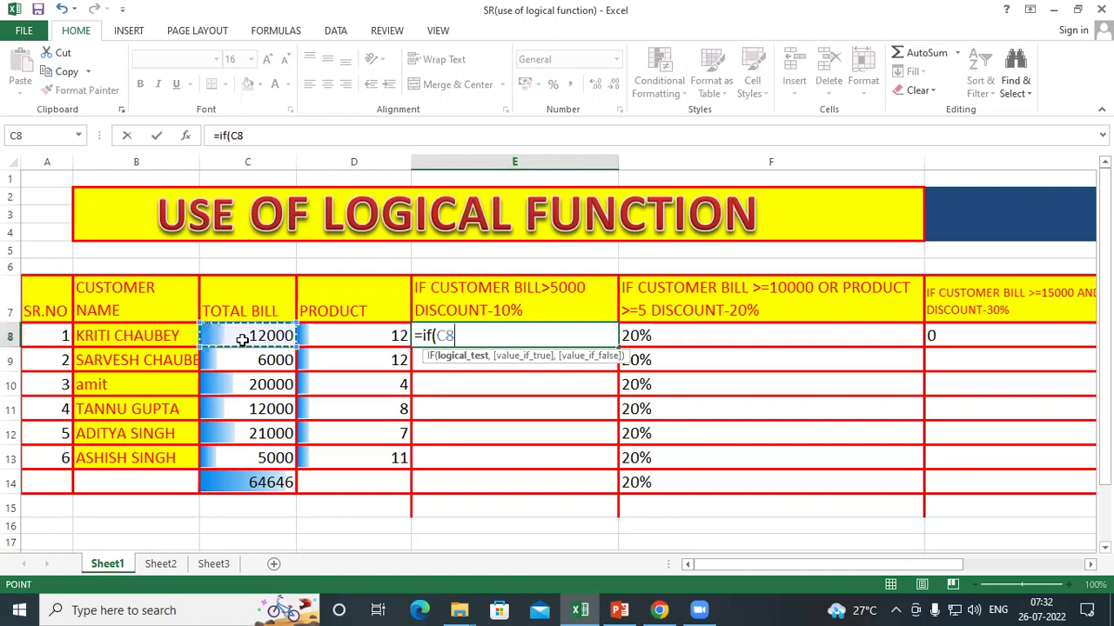
type(">")
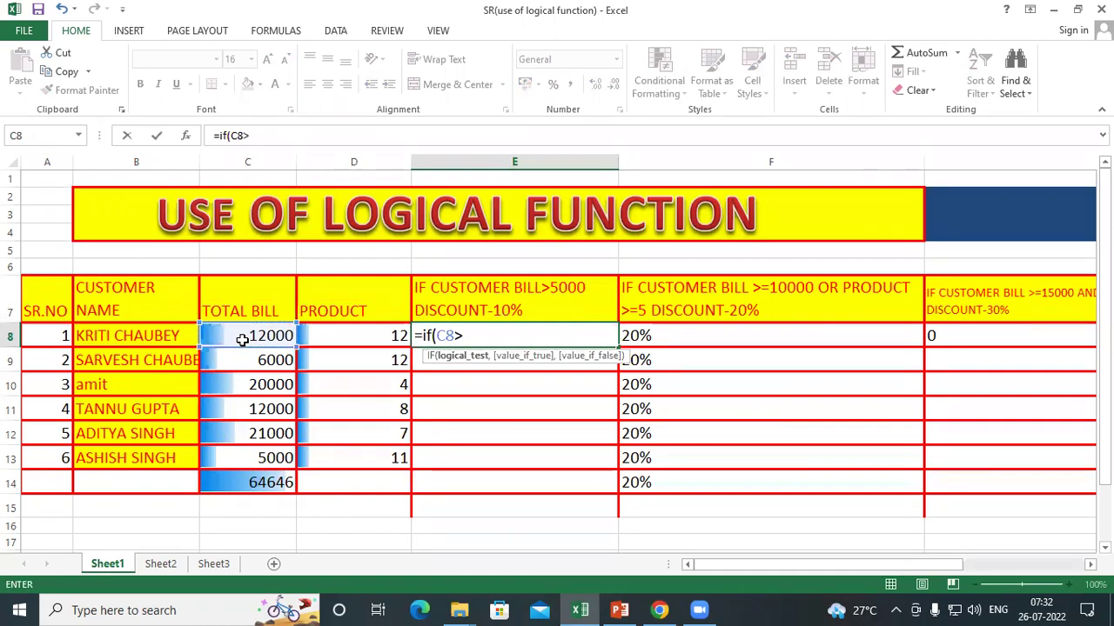
type("50000")
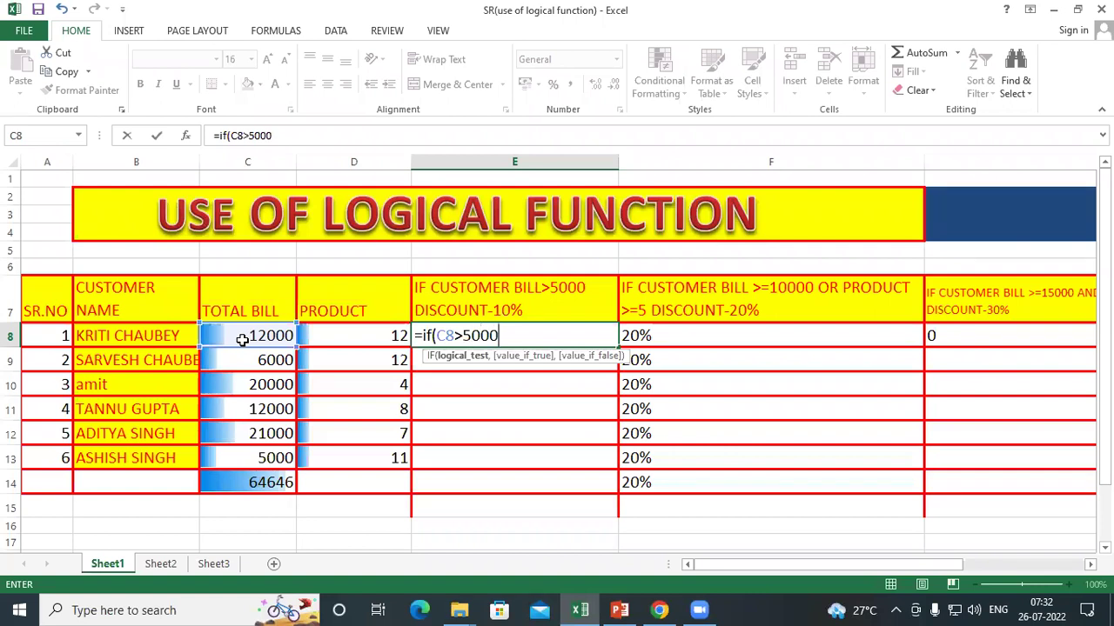
key("BackSpace")
type(",")
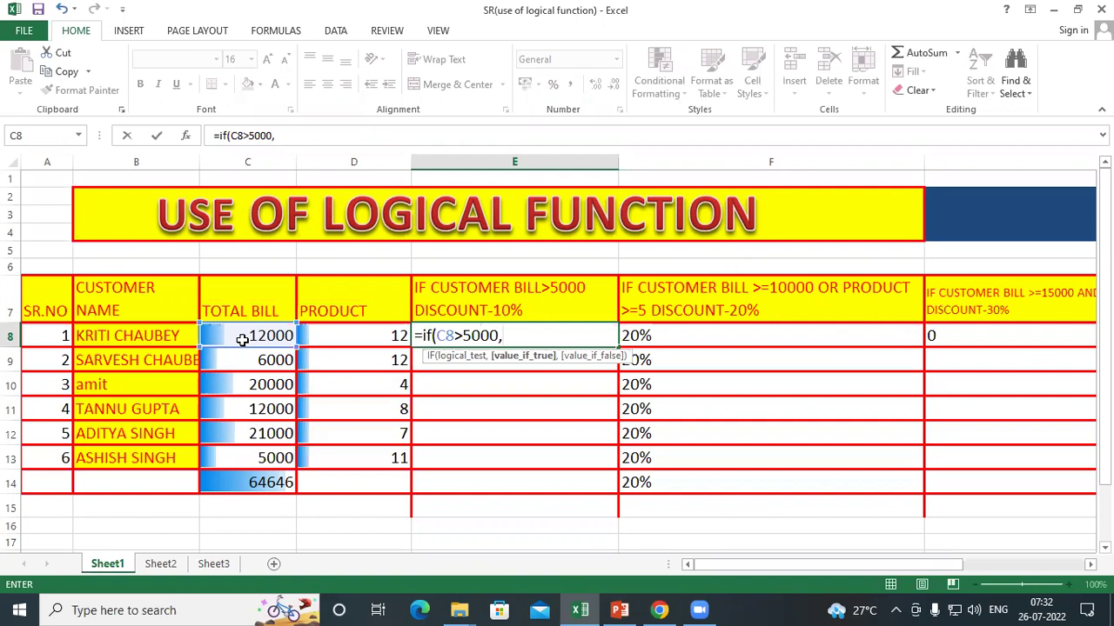
- Complete the E8 formula with "10%" as the true value and "0" as the false value, and check it against the bill in C8
type("\"10%\",")
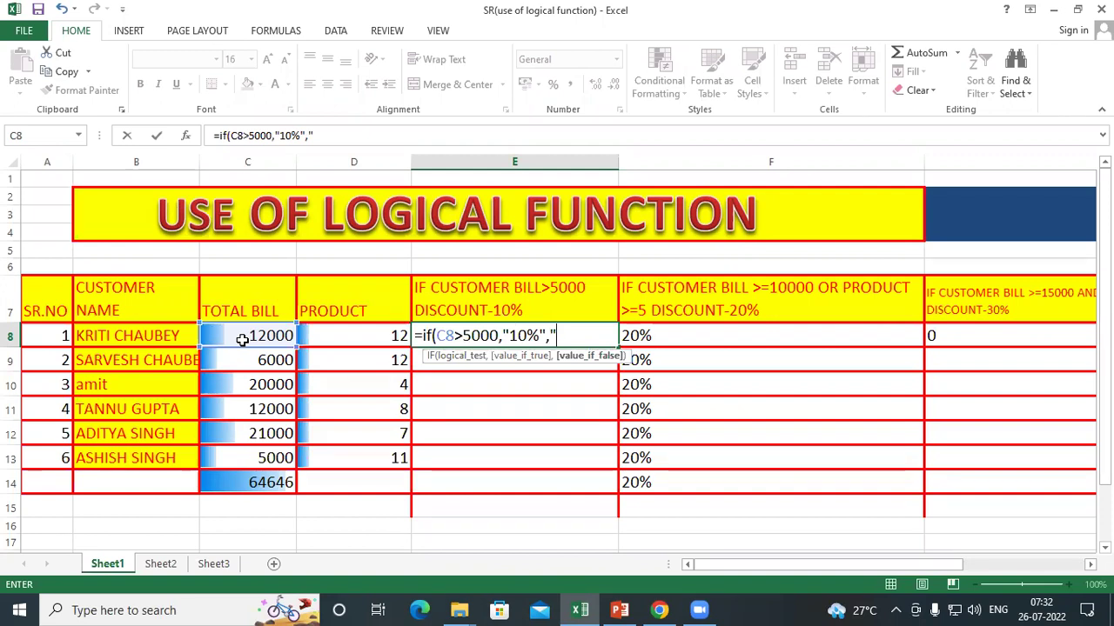
type("\"0")
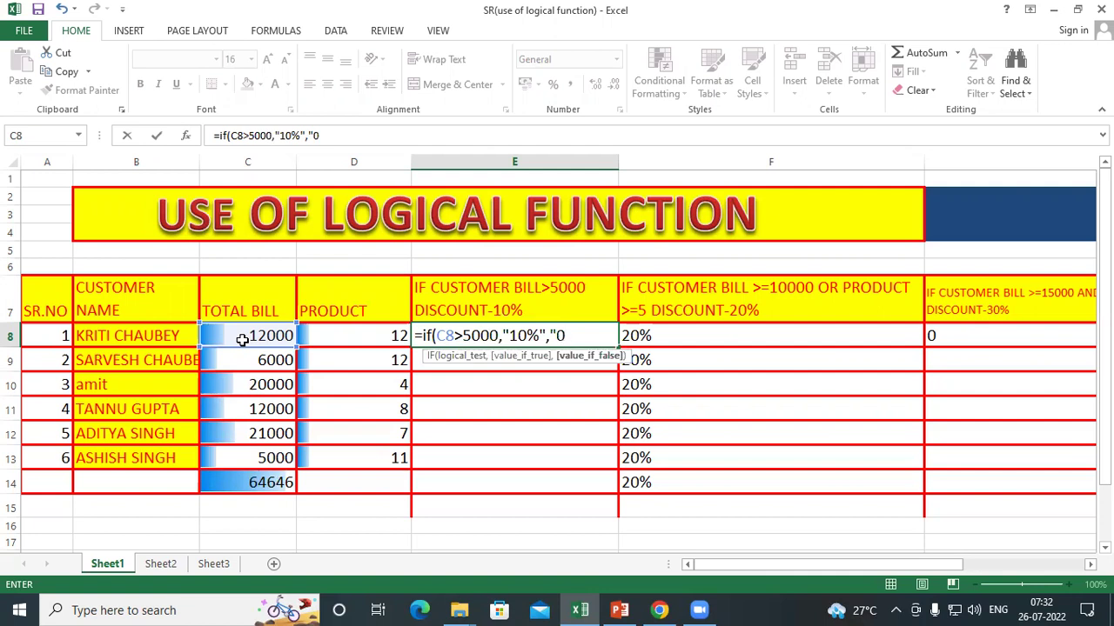
type("\")")
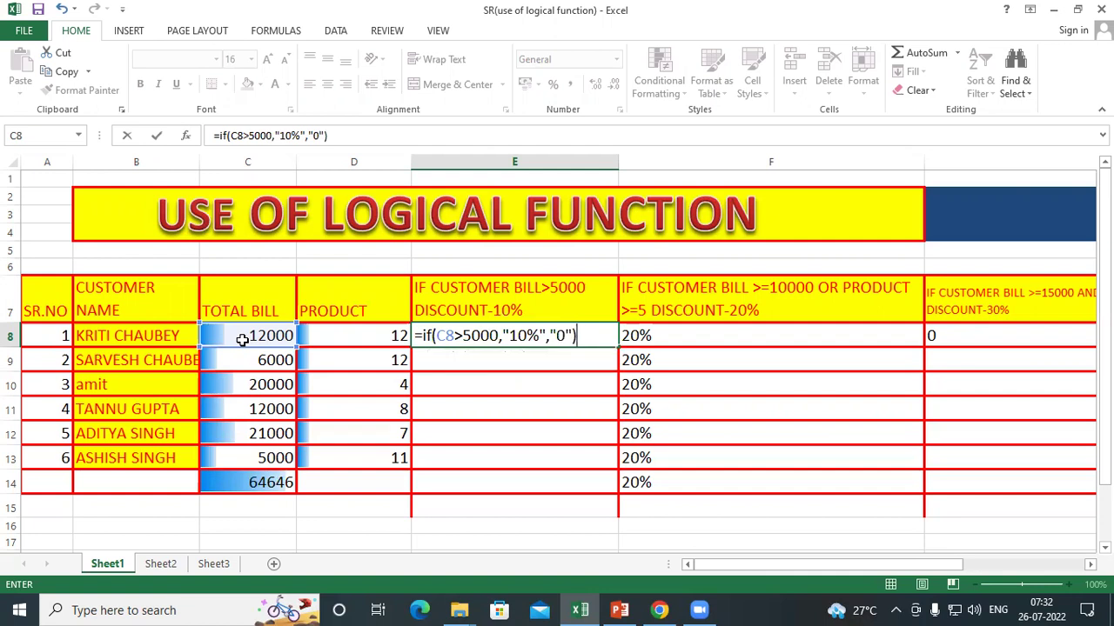
key("Return")
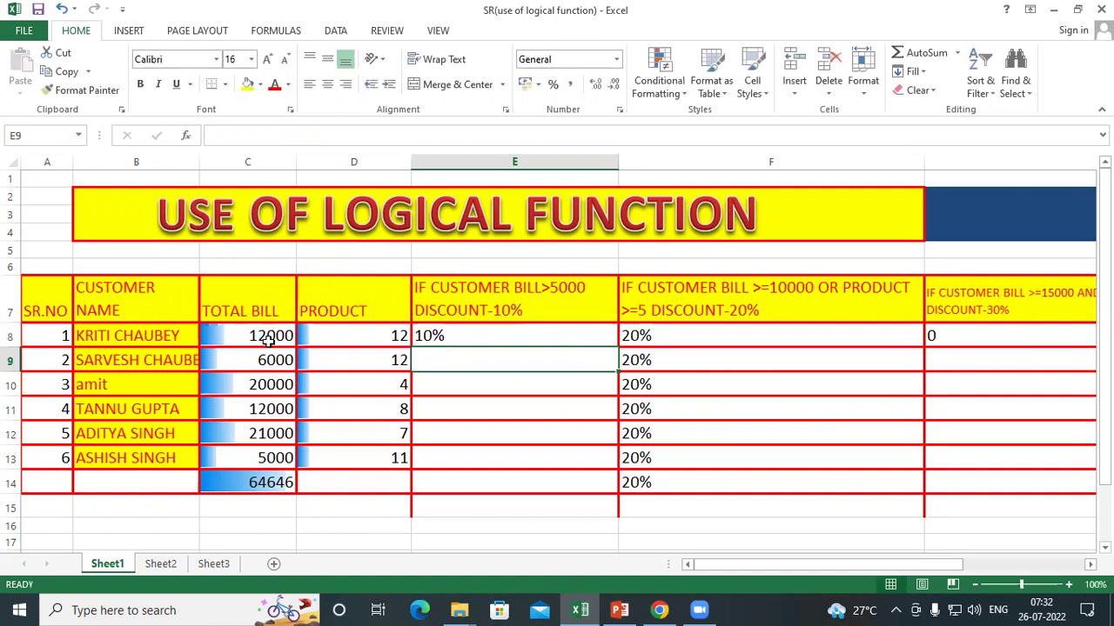
left_click(259, 334)
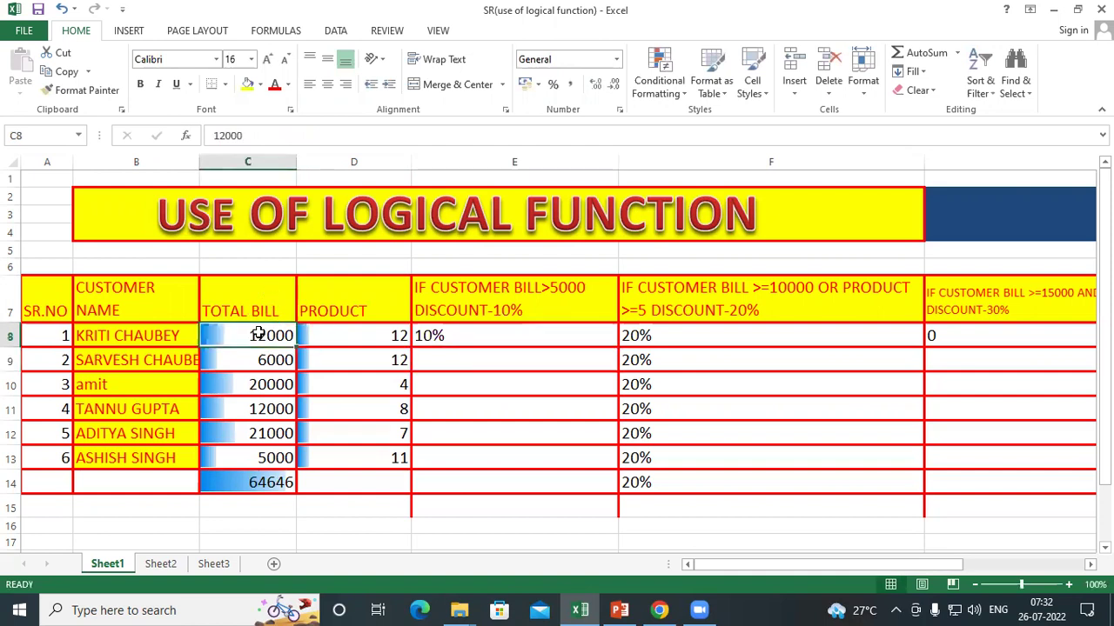
left_click(505, 334)
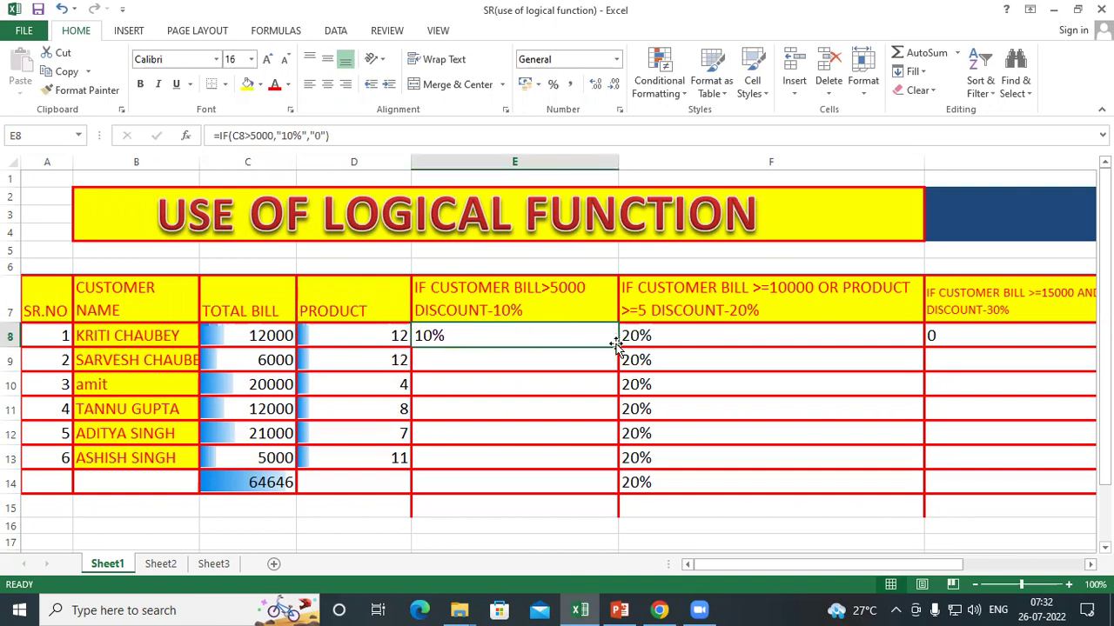
- Copy the E8 formula down to E13 and change the last customer's total bill in C13 to 5500
left_click_drag(617, 346, 630, 462)
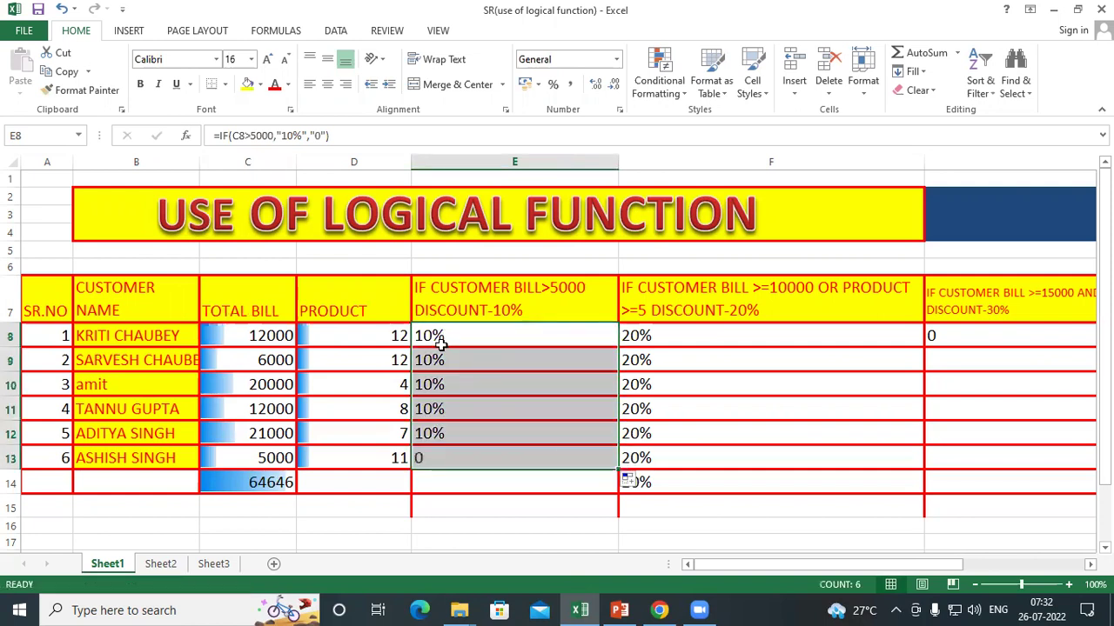
left_click(441, 456)
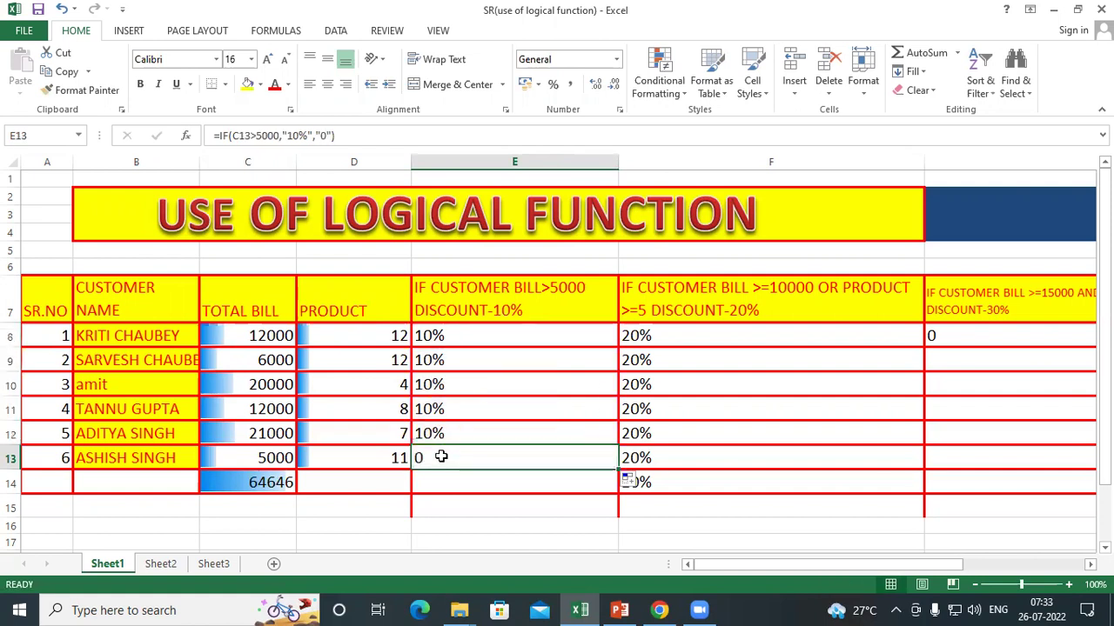
left_click(265, 458)
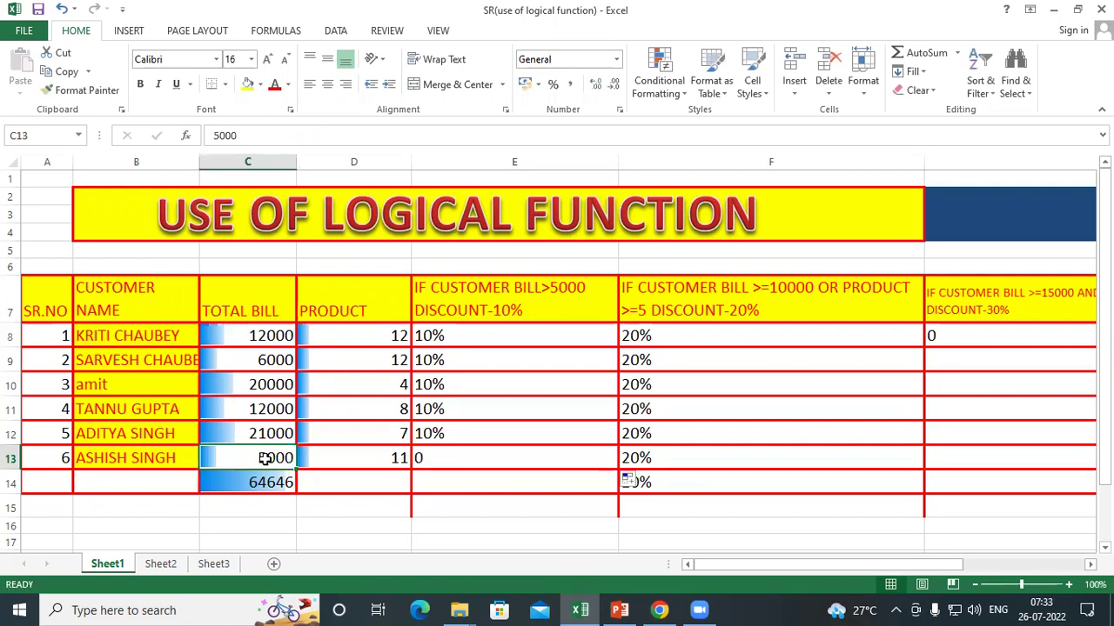
type("5500")
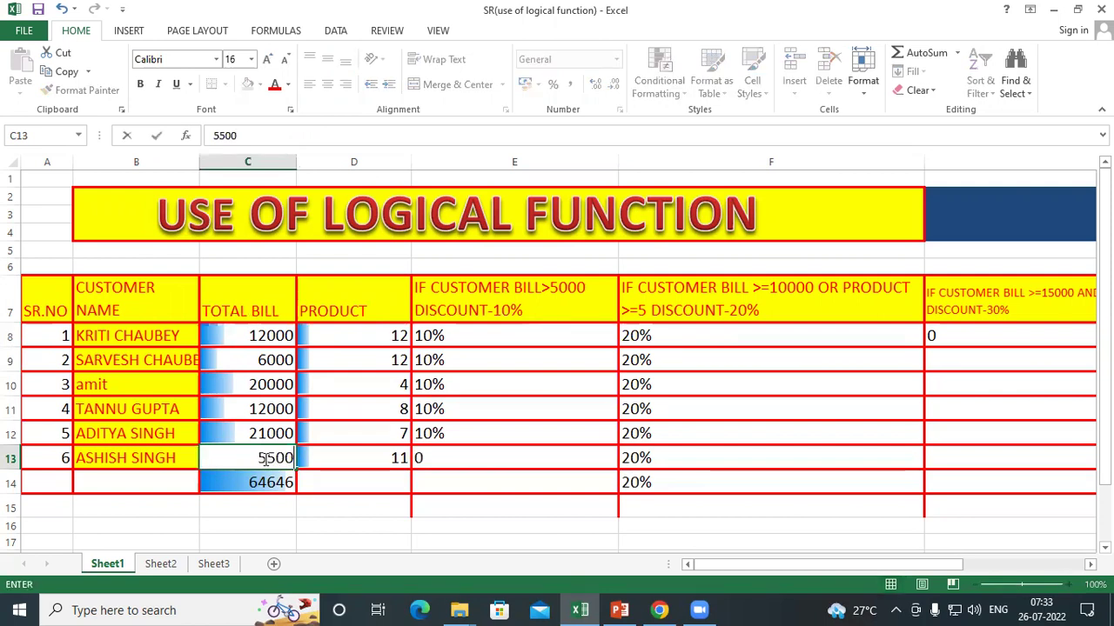
key("Return")
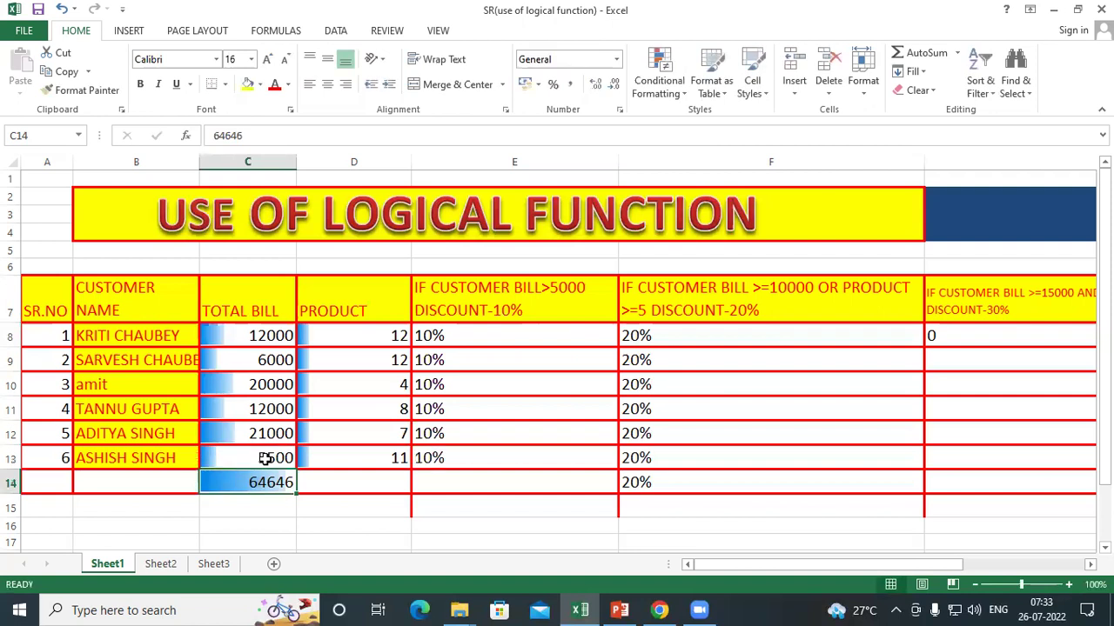
- Try total bills of 4000 and 10000 for the first customer in C8 to test the discount formula
left_click(122, 335)
left_click(238, 339)
type("4")
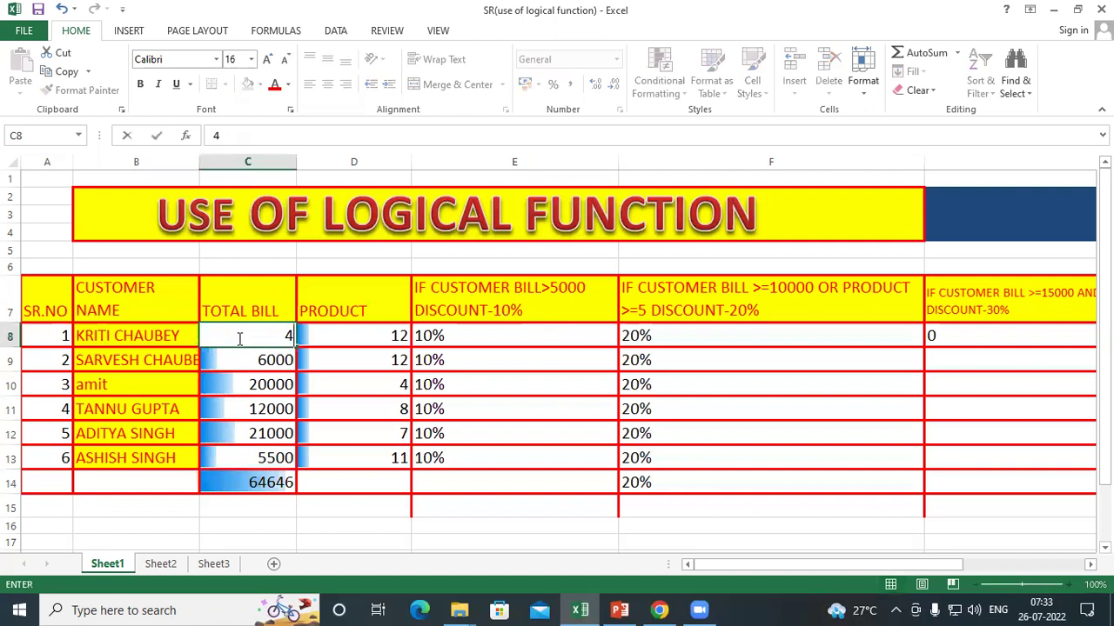
type("000")
key("Return")
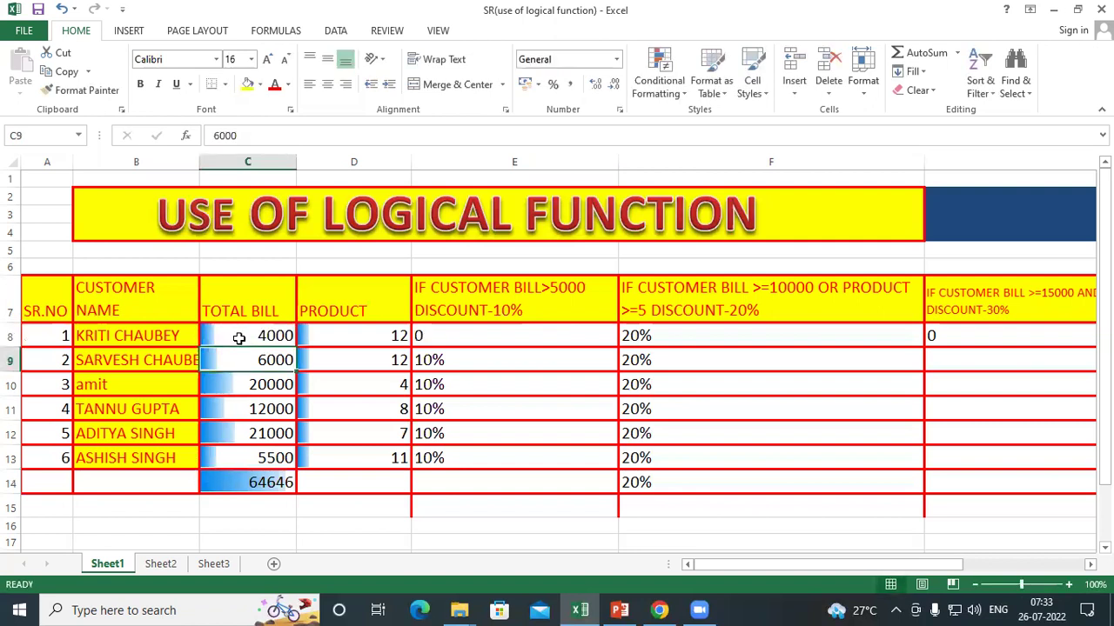
left_click(239, 339)
type("10000")
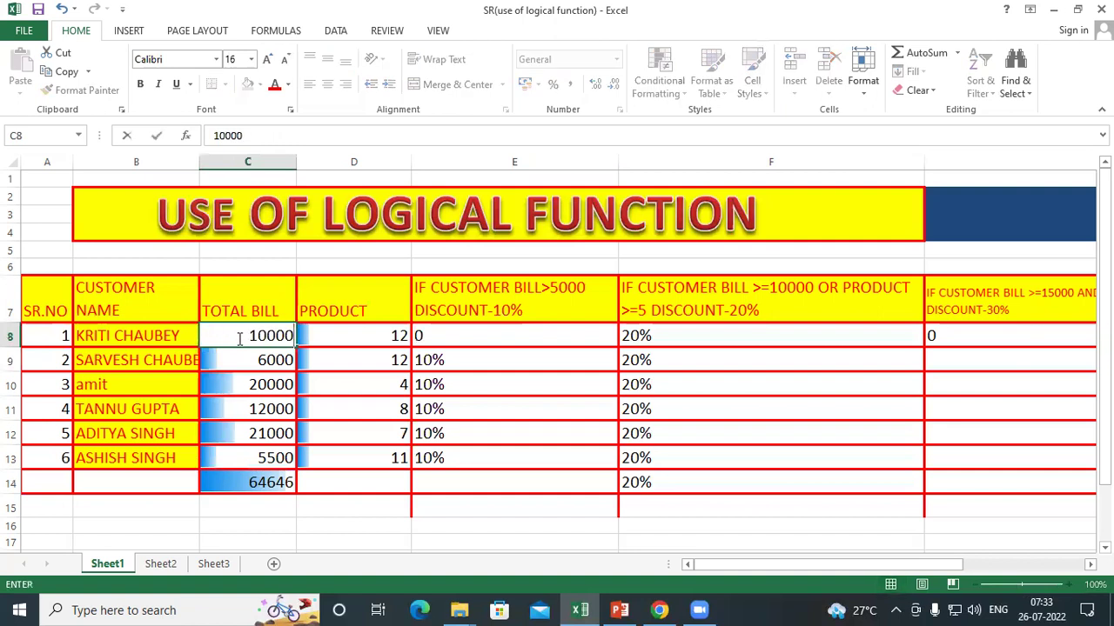
key("Return")
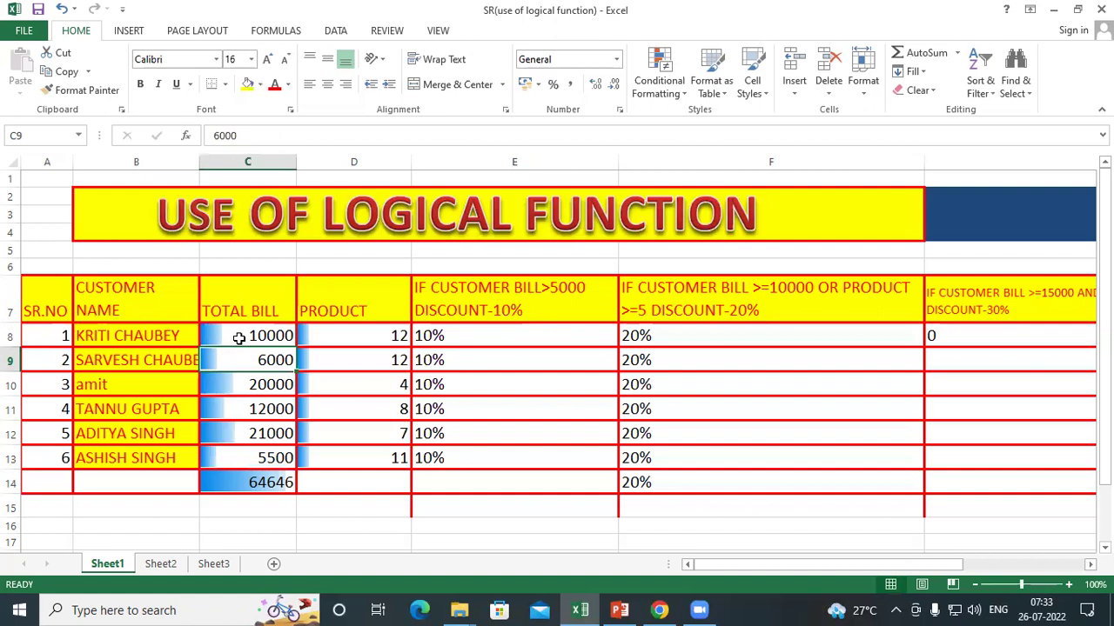
- Replace the first customer's name in B8 and set the total bill in C8 to 20000
left_click(174, 333)
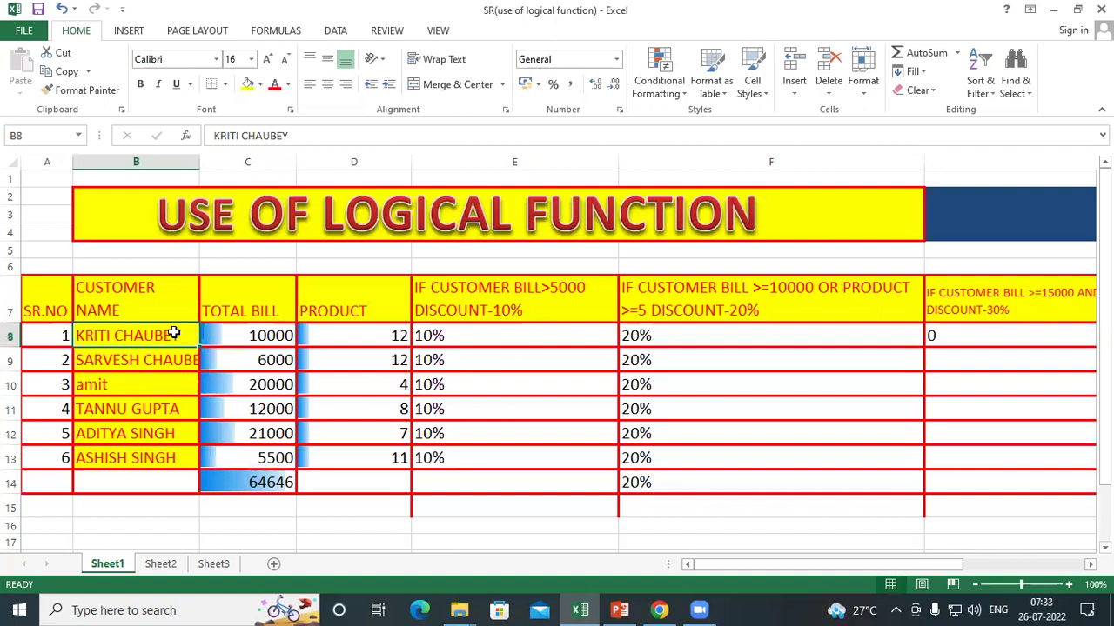
type("ram")
key("BackSpace")
key("BackSpace")
key("BackSpace")
type("RAMU")
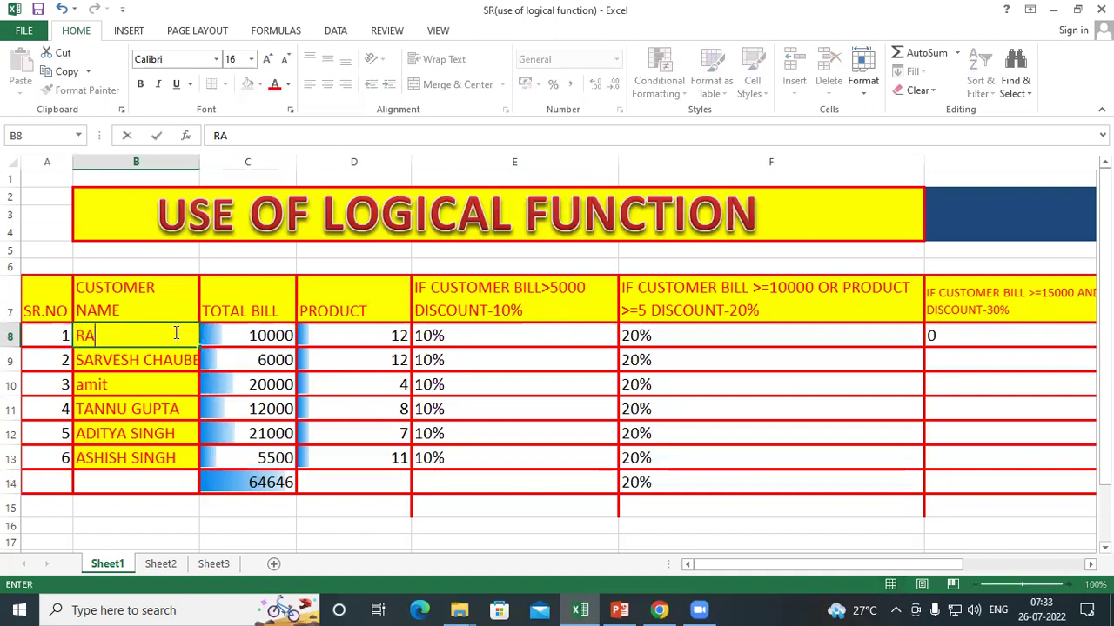
key("Tab")
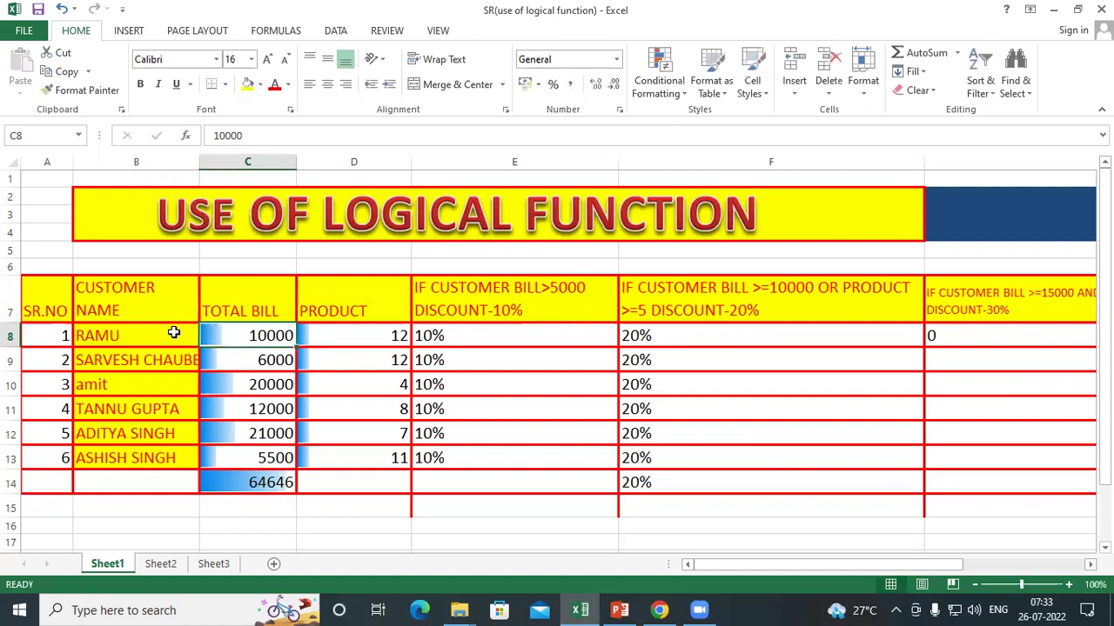
type("20000")
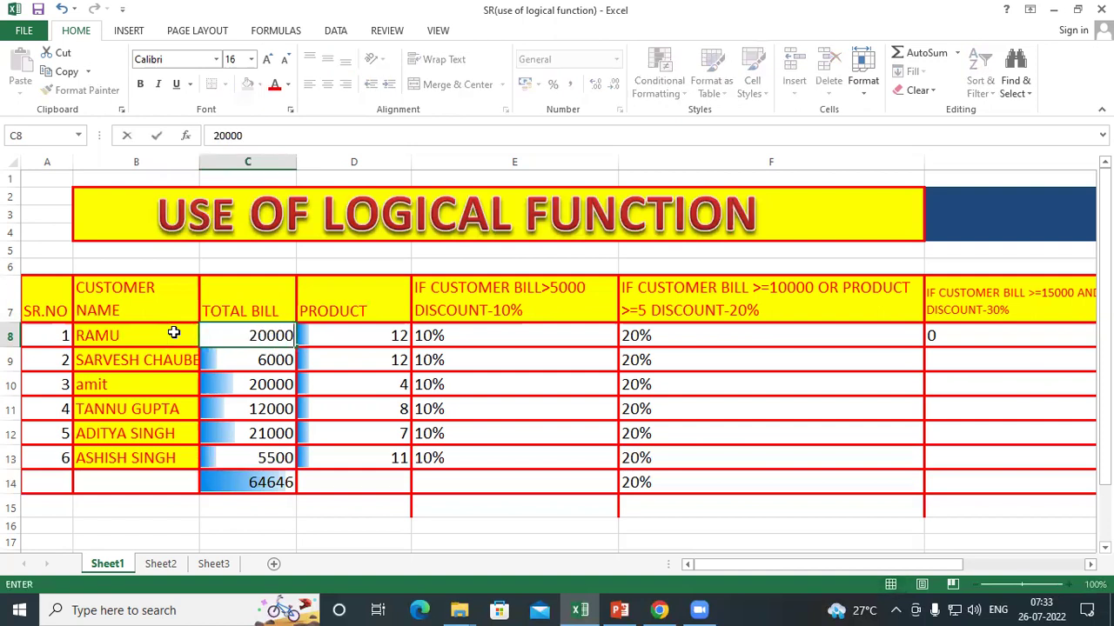
key("Return")
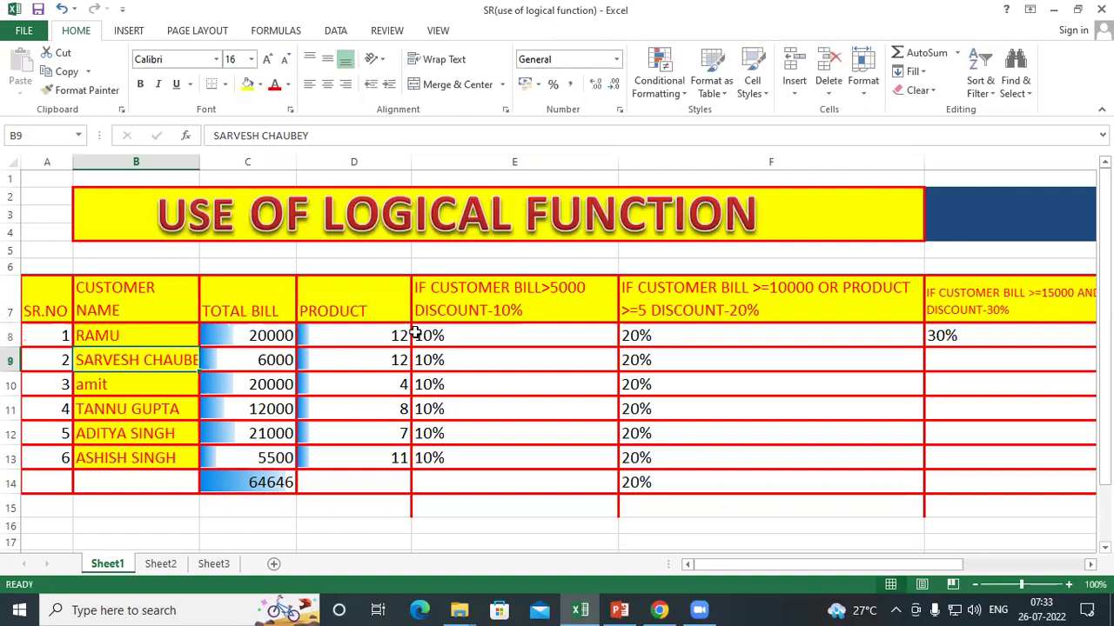
- Check the discount formula in E8 and set the first customer's total bill in C8 to 2000
left_click(473, 338)
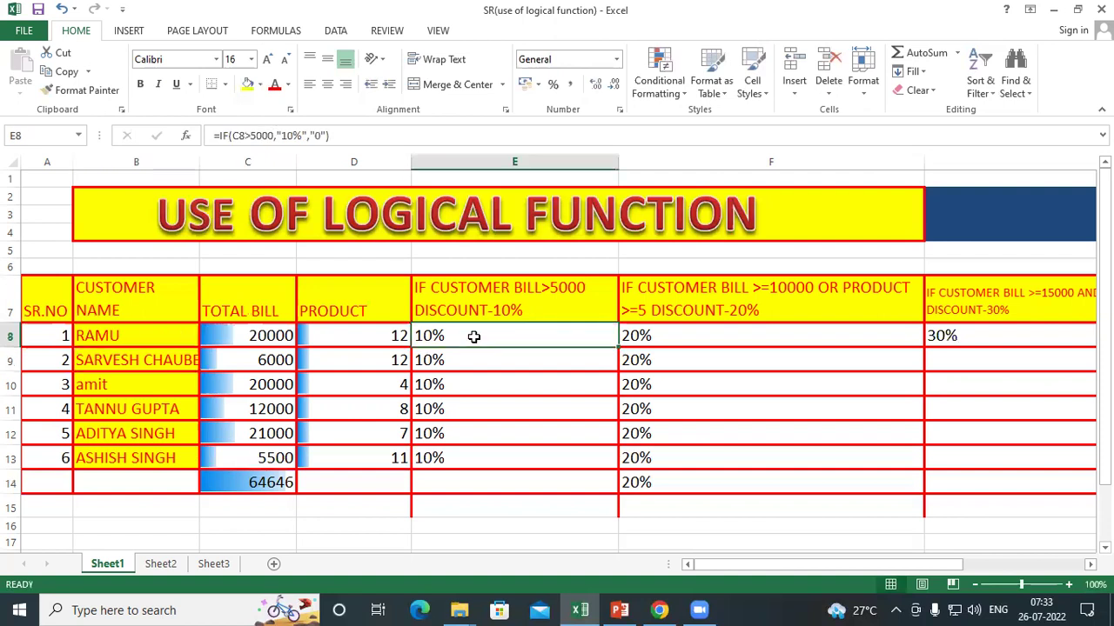
left_click(274, 341)
type("2000")
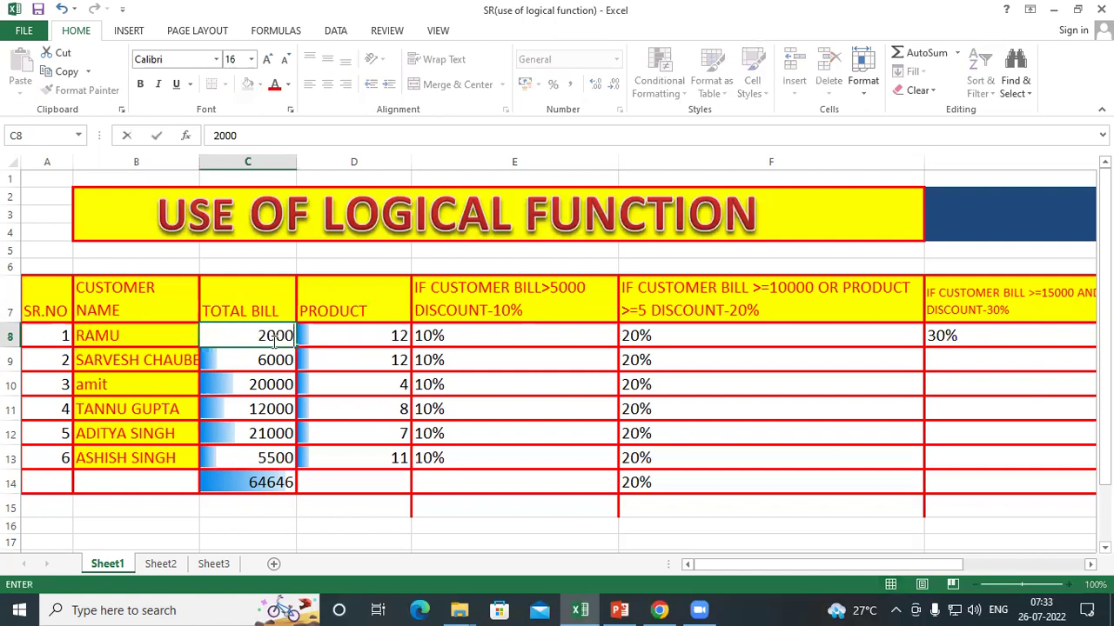
key("Return")
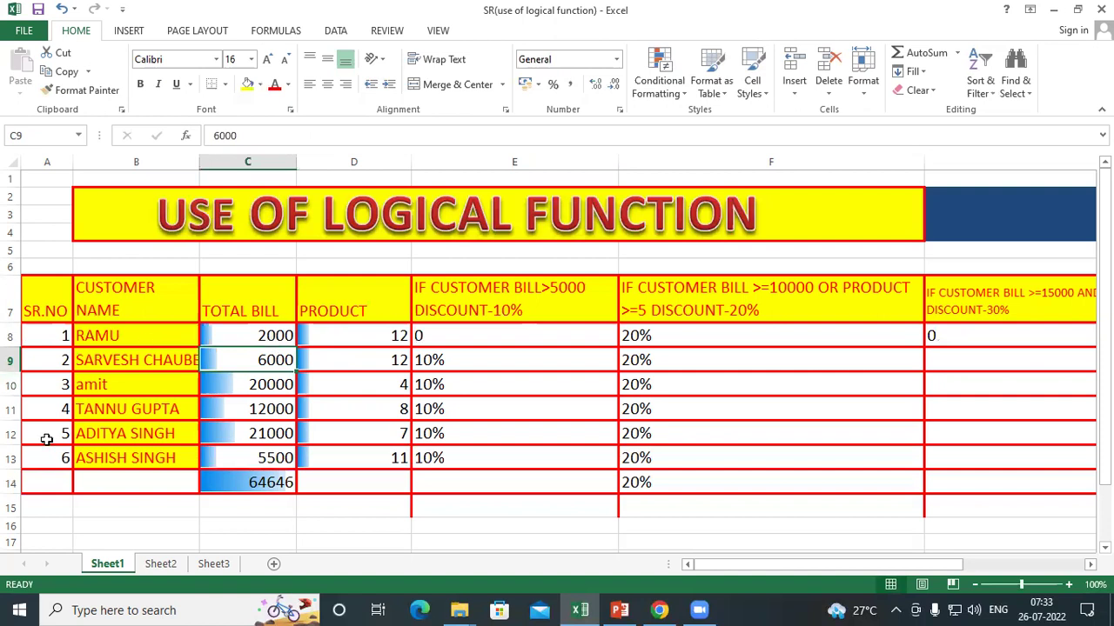
- Review the customer names, total bills, product quantities and 10% discount results column by column
left_click_drag(116, 357, 120, 457)
left_click_drag(224, 361, 224, 457)
left_click_drag(366, 340, 368, 460)
left_click_drag(442, 336, 447, 457)
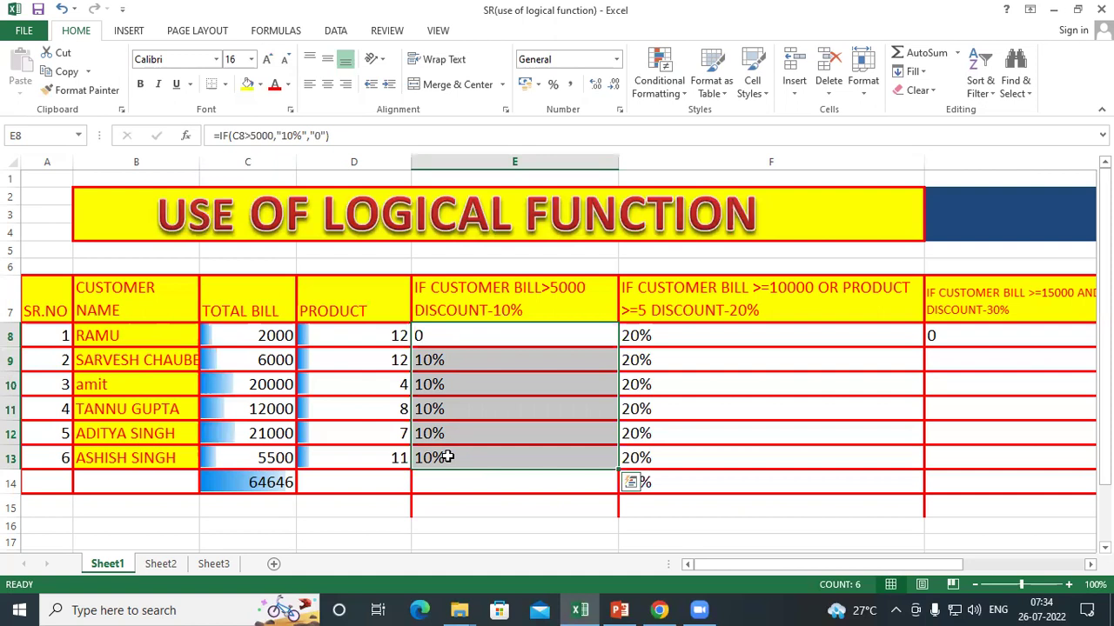
- Re-enter an IF formula in E8, starting with the logical test C8:C8>5000
left_click(462, 334)
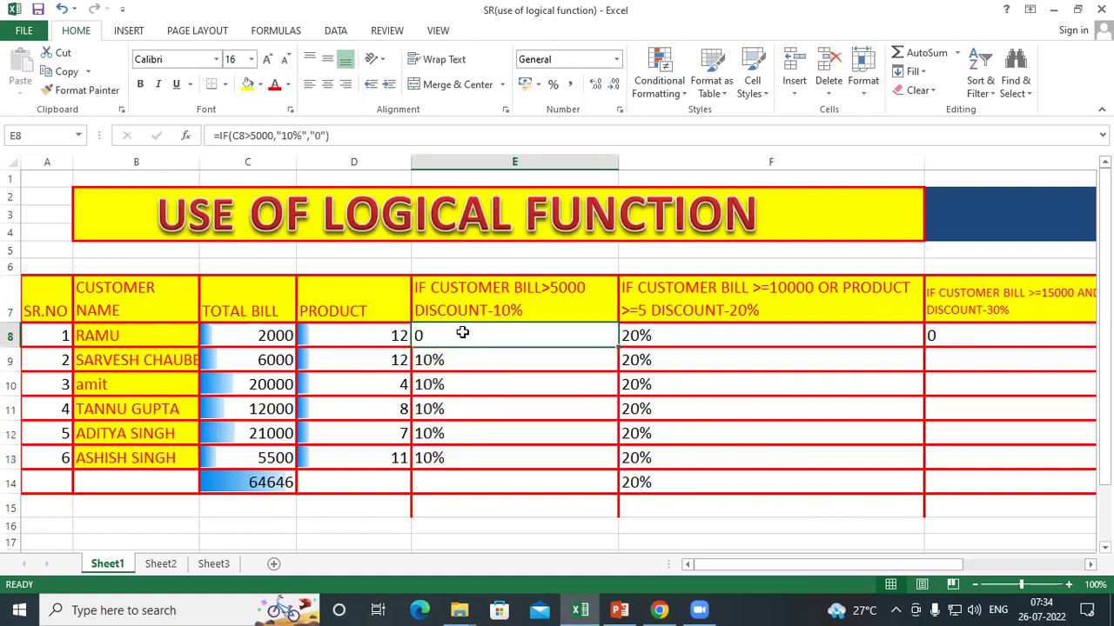
type("=IF")
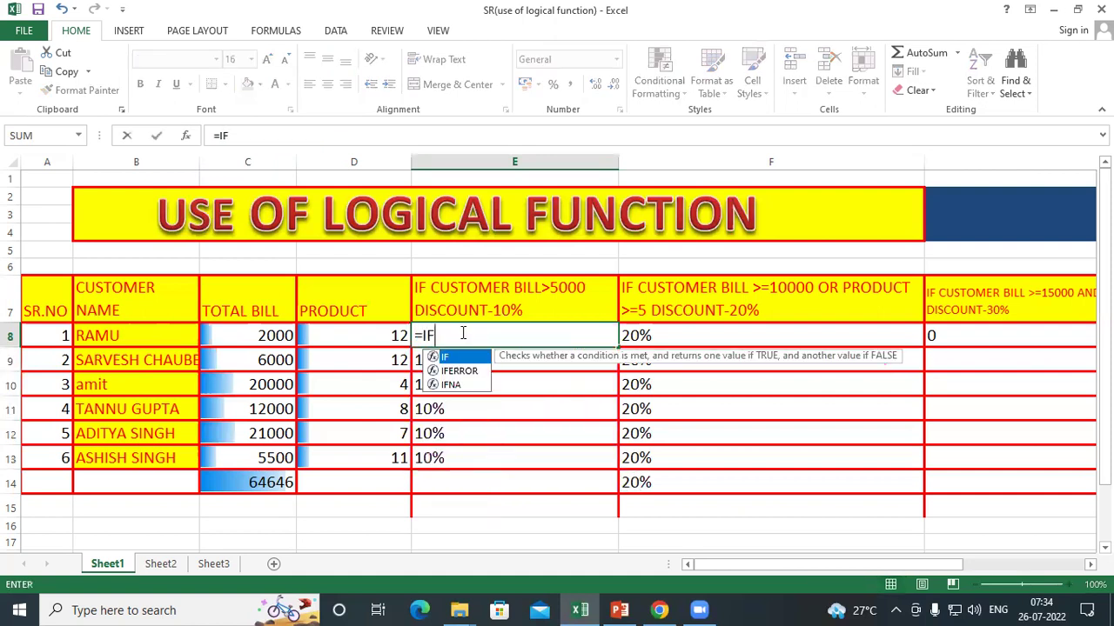
type("(")
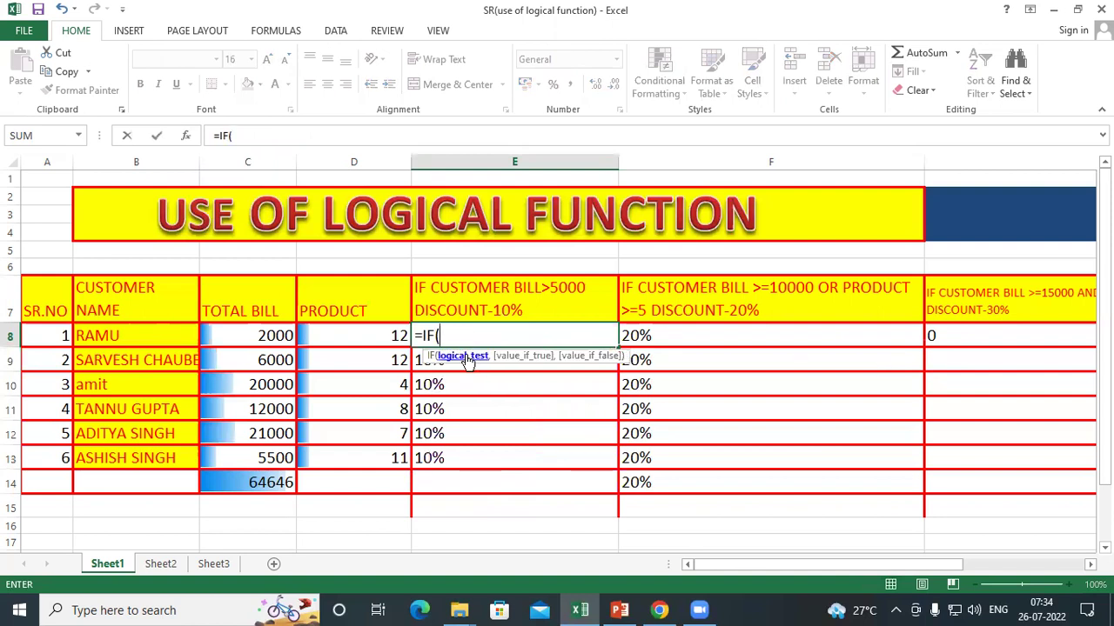
left_click(232, 338)
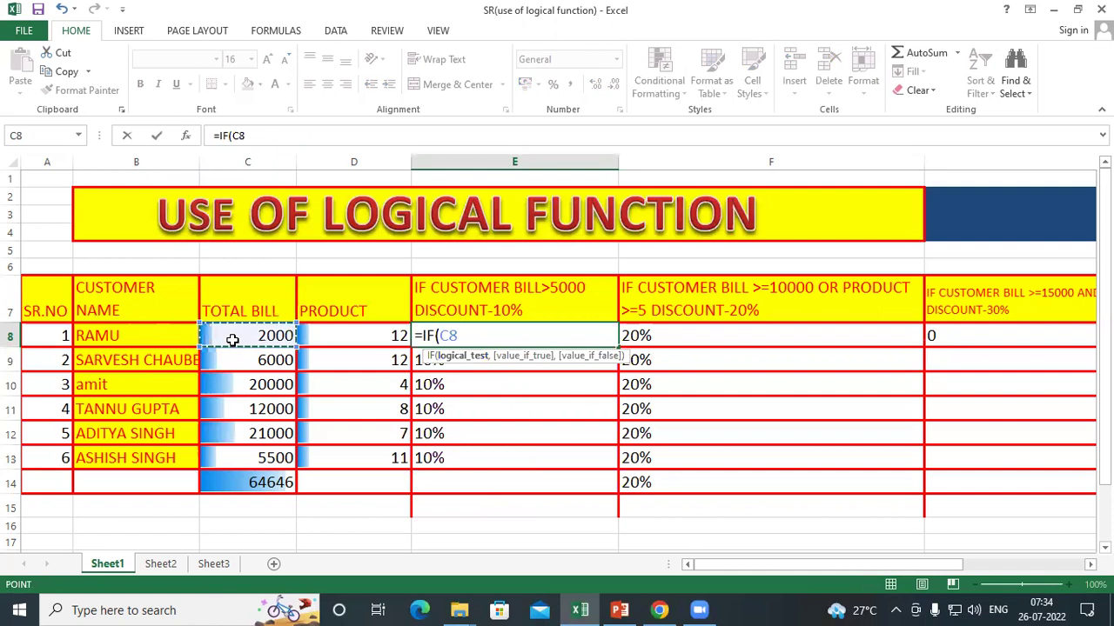
key("F8")
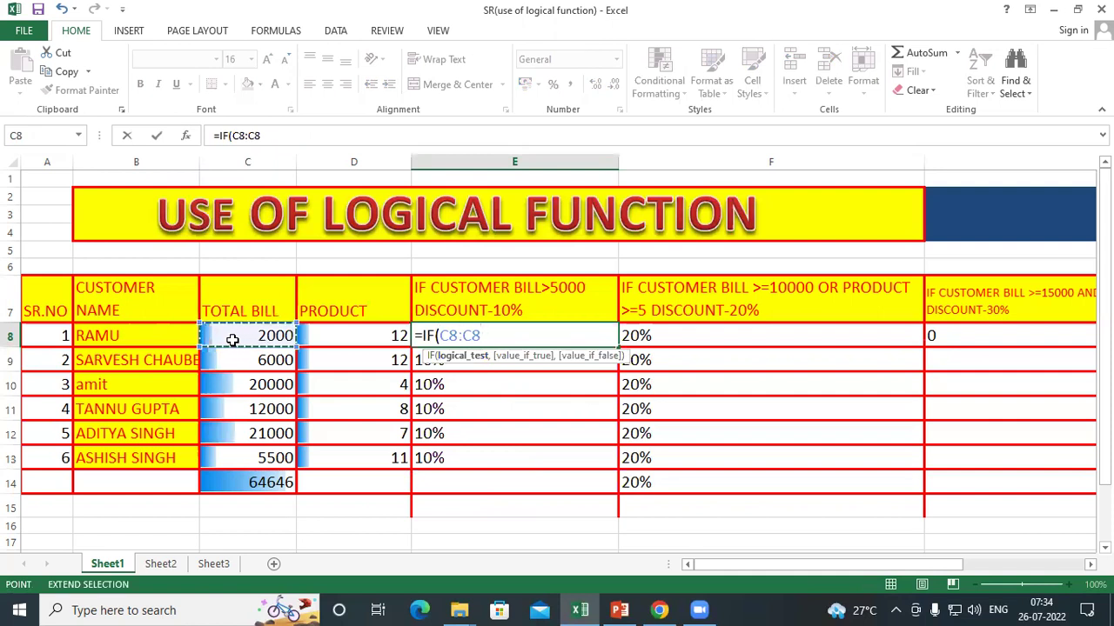
type(">5000")
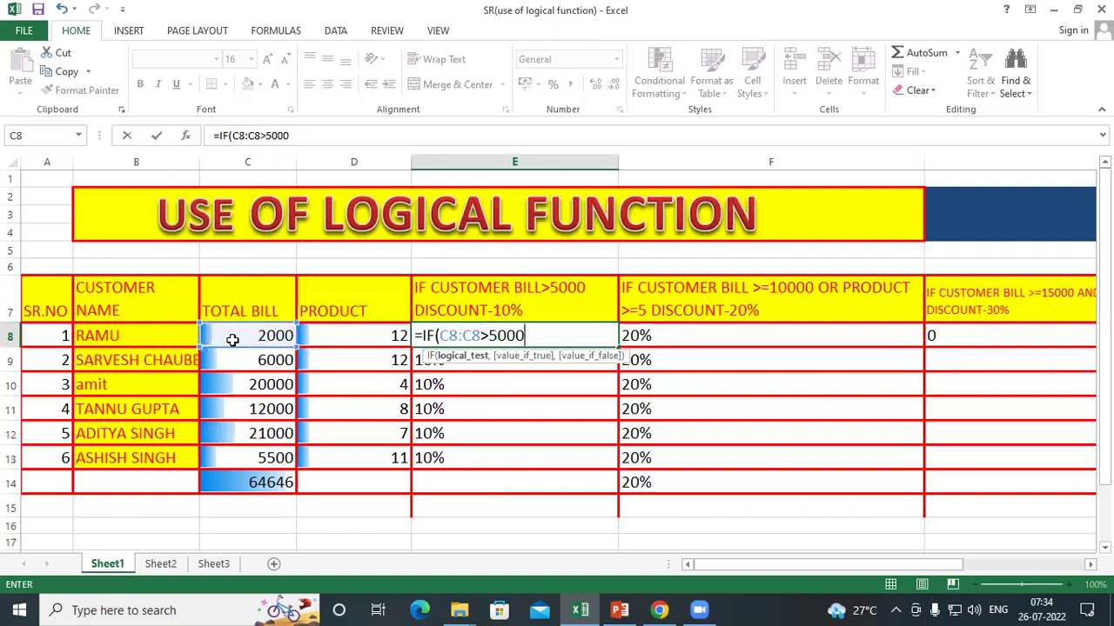
type(",")
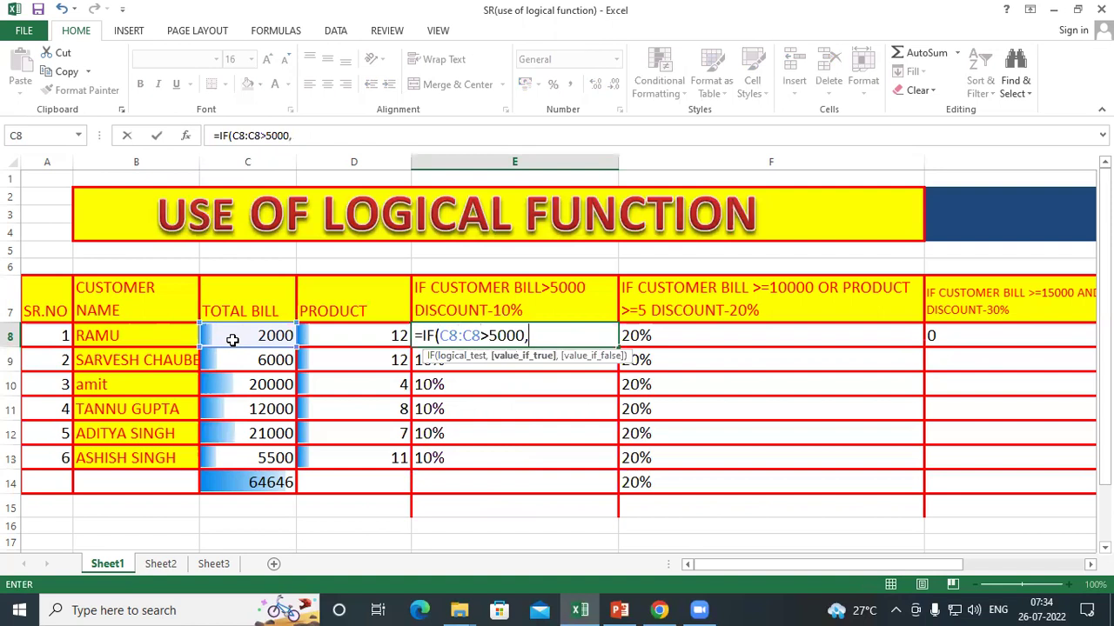
- Finish the E8 formula with "10%" as the true value and "0" as the false value, and fill it down to E13
type("\"10%\",")
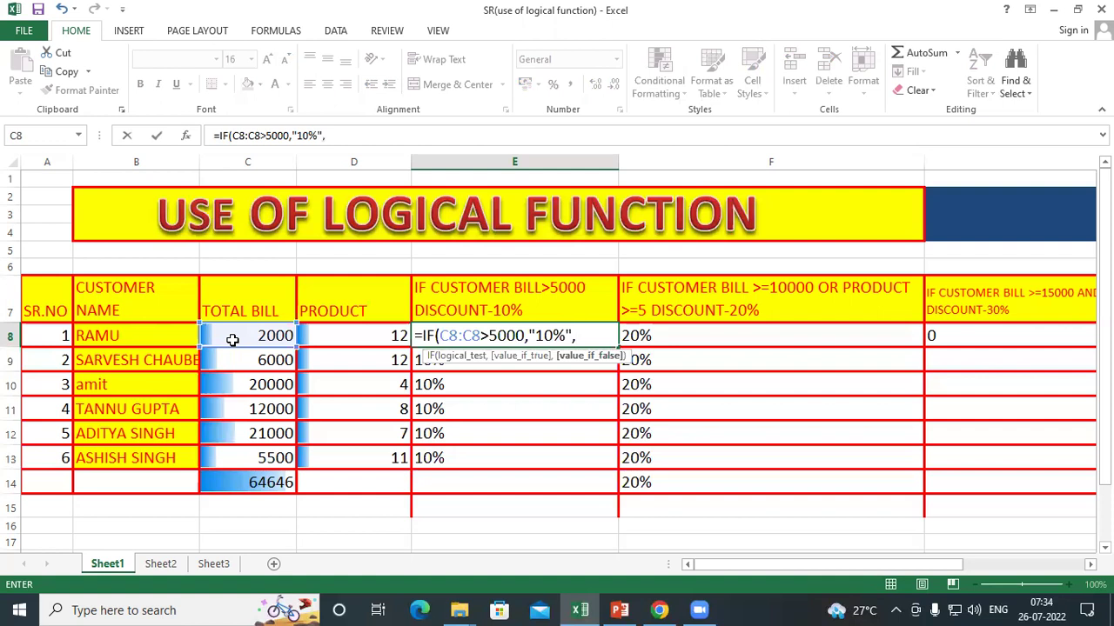
type("\"0\")")
key("Return")
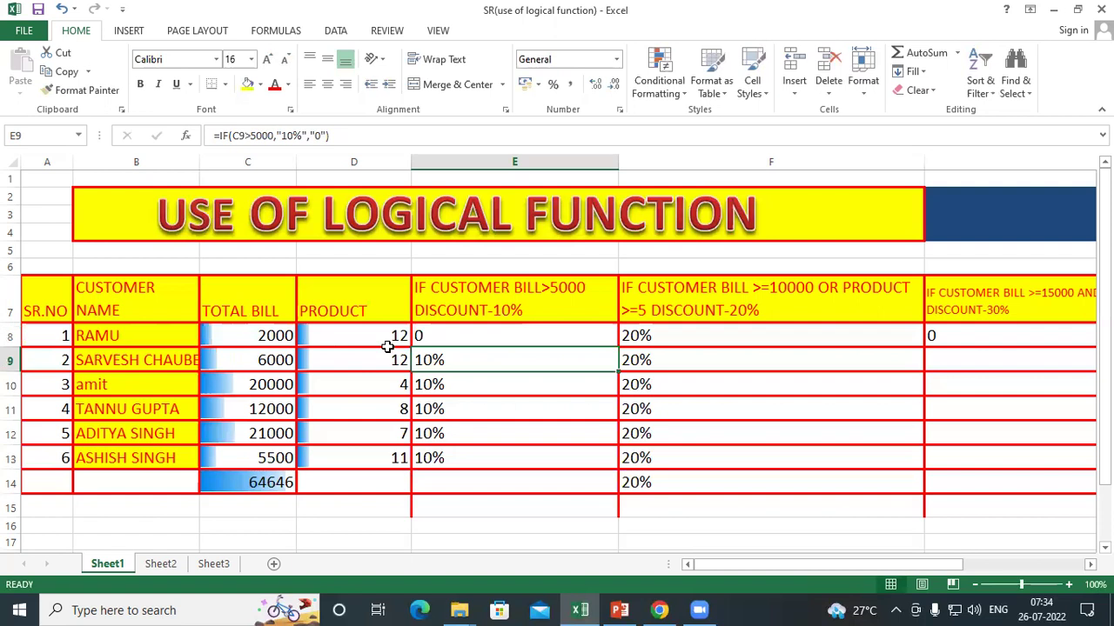
left_click(444, 337)
left_click_drag(618, 346, 626, 465)
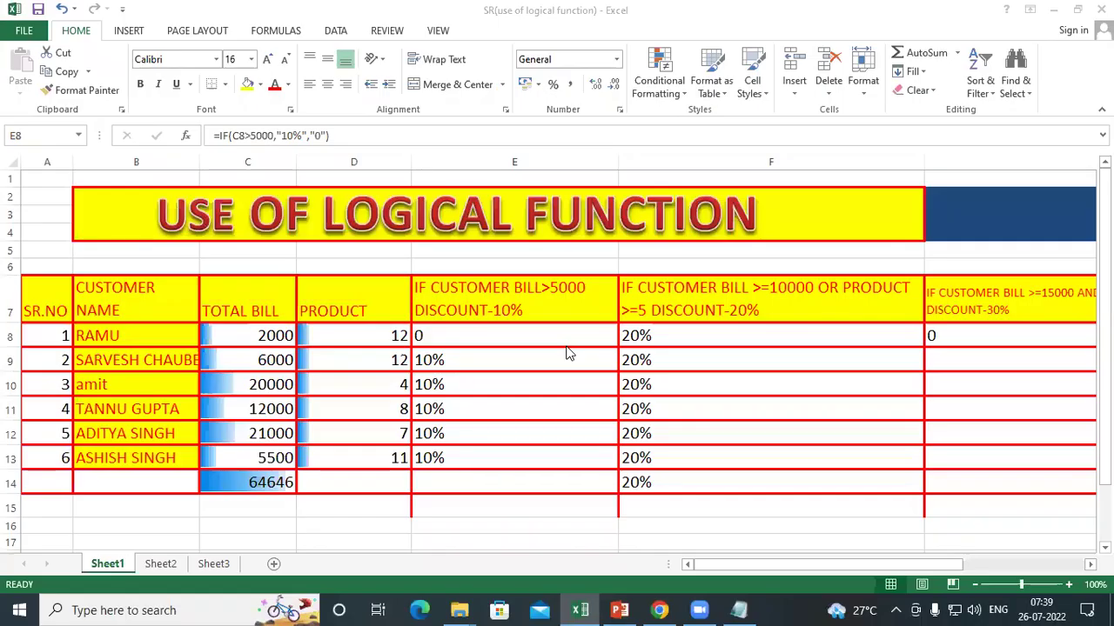
- Review the formula in E8 and the condition in the 20% discount heading in F7
left_click(546, 338)
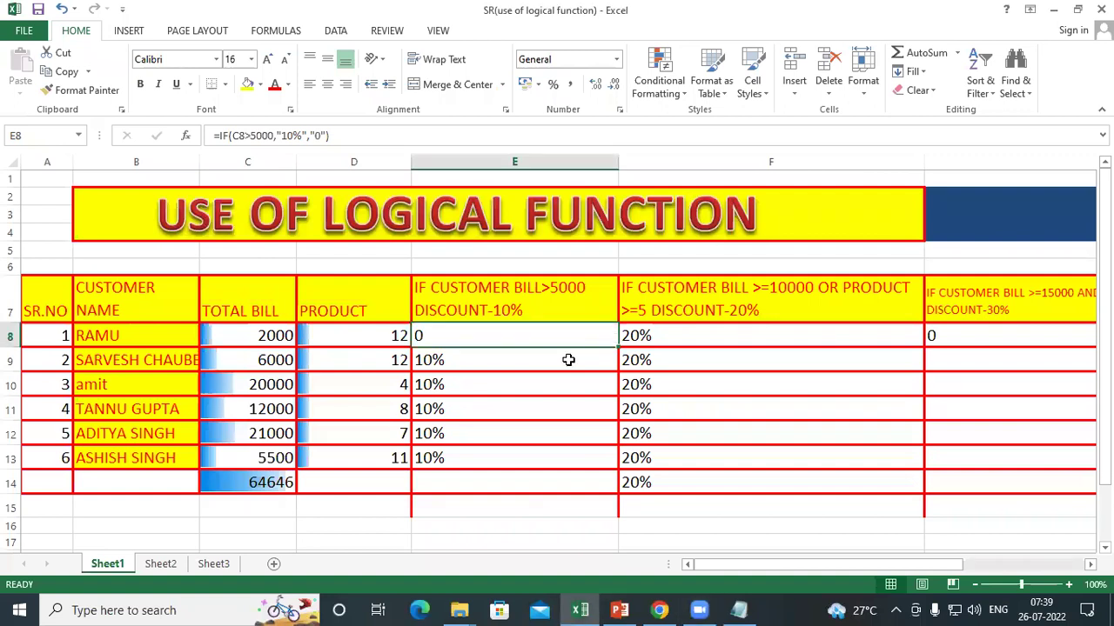
scroll(473, 300, "down", 2)
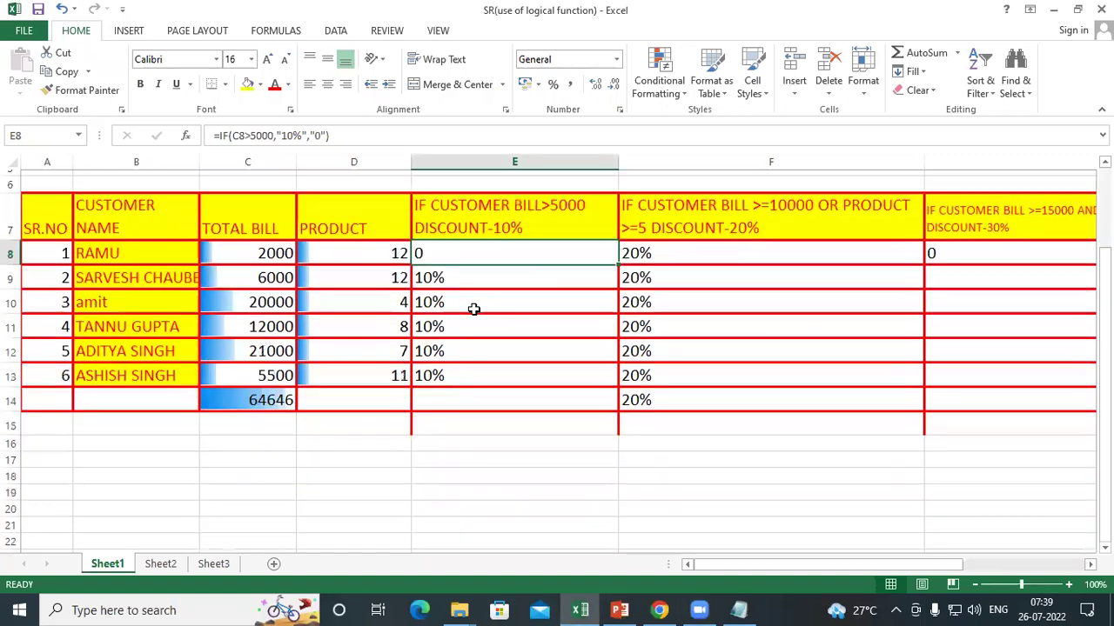
scroll(473, 309, "up", 1)
left_click(664, 235)
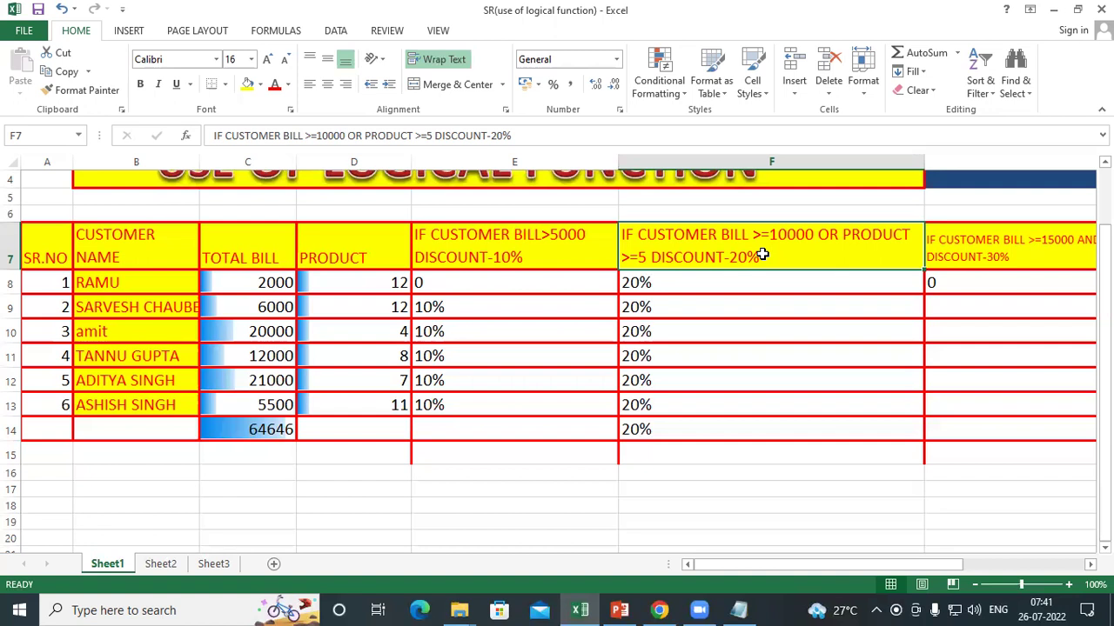
- Widen column C and enter the example formula =OR(1+1=1,2+1=3) in the empty cell C21 below the table
scroll(391, 430, "down", 5)
left_click(235, 215)
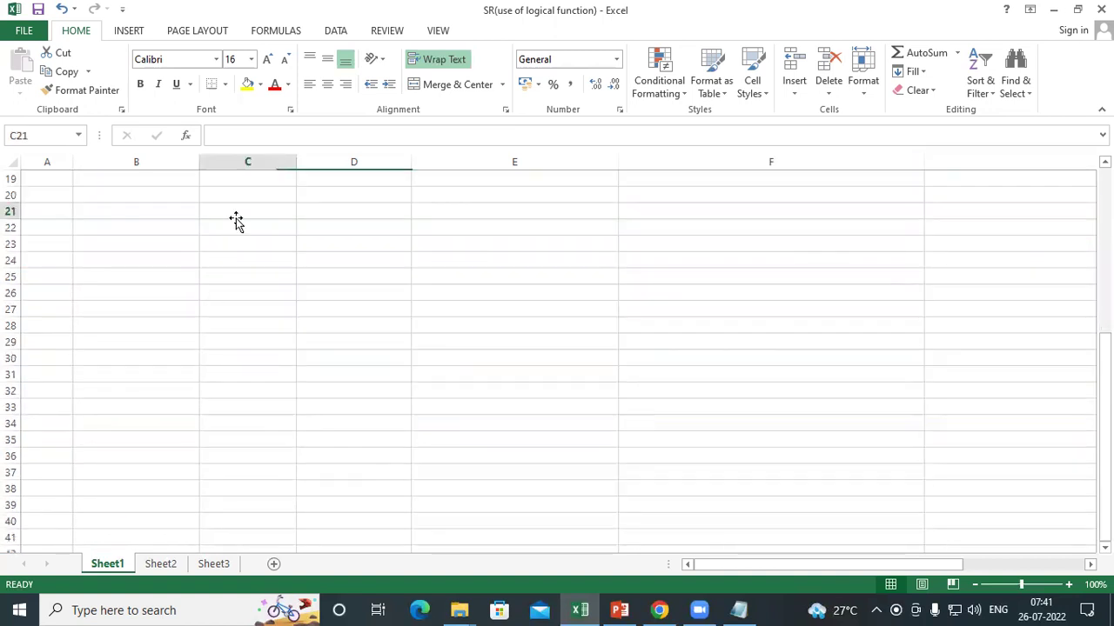
left_click_drag(295, 161, 347, 162)
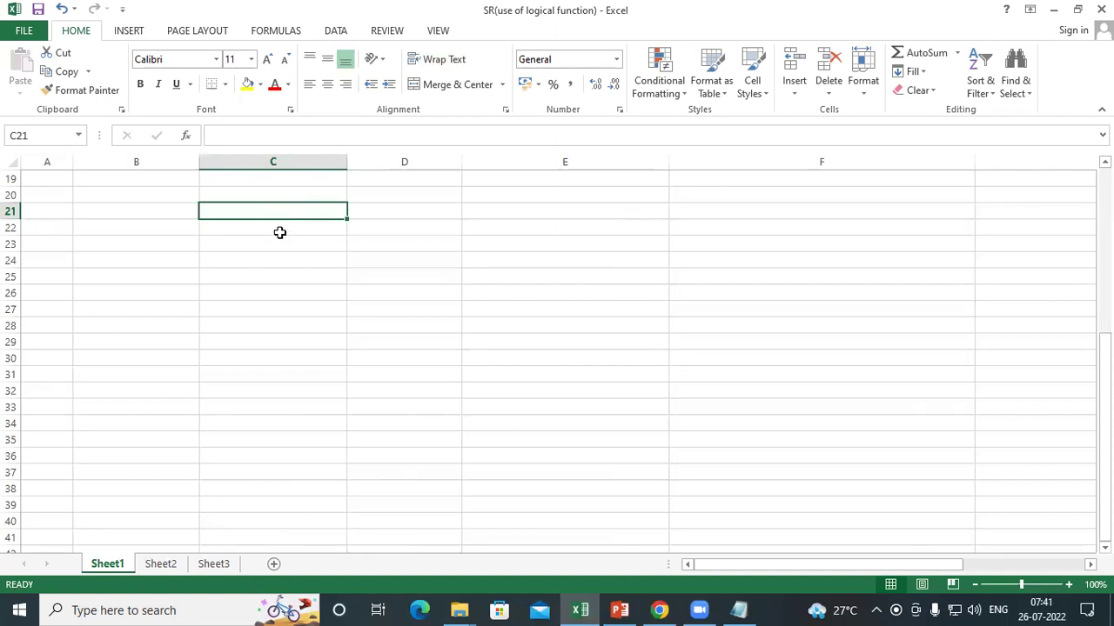
type("=OR")
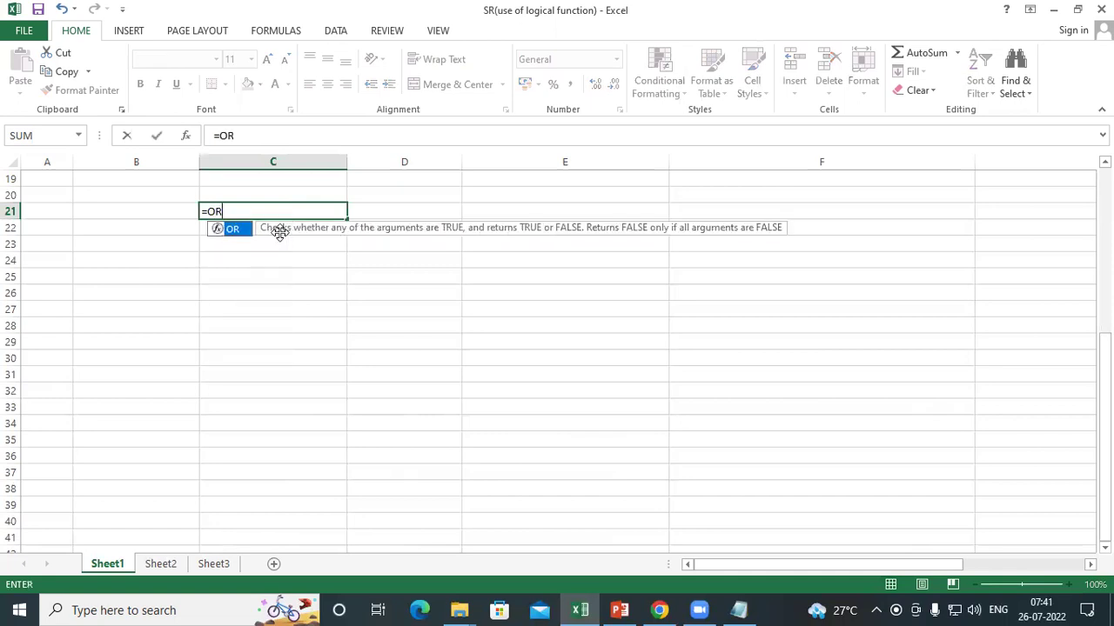
type("(")
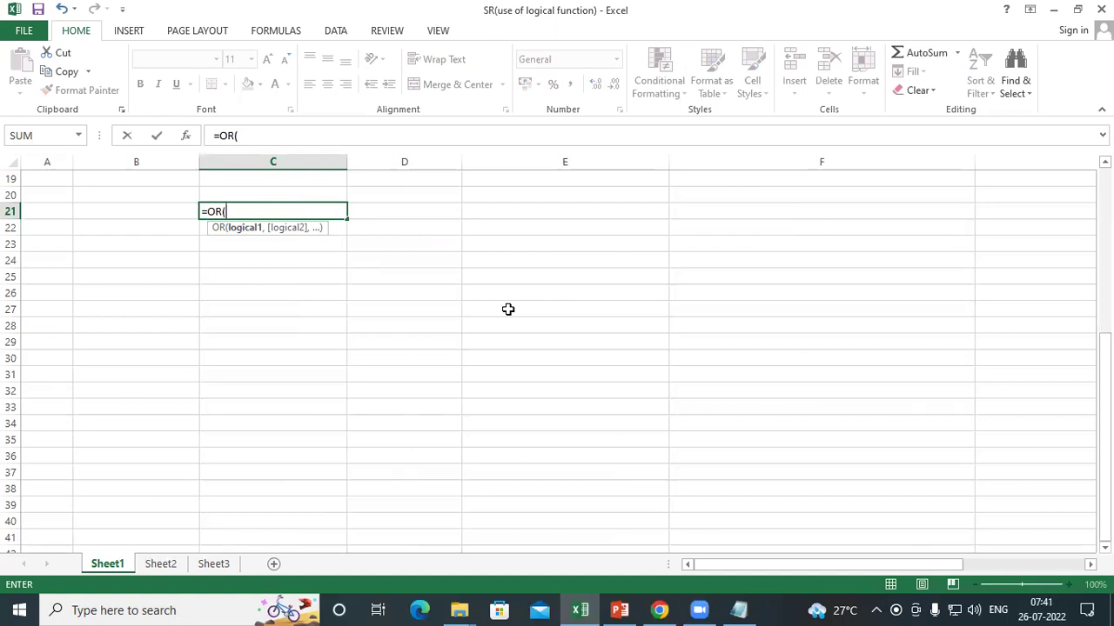
type("1+1=1,2")
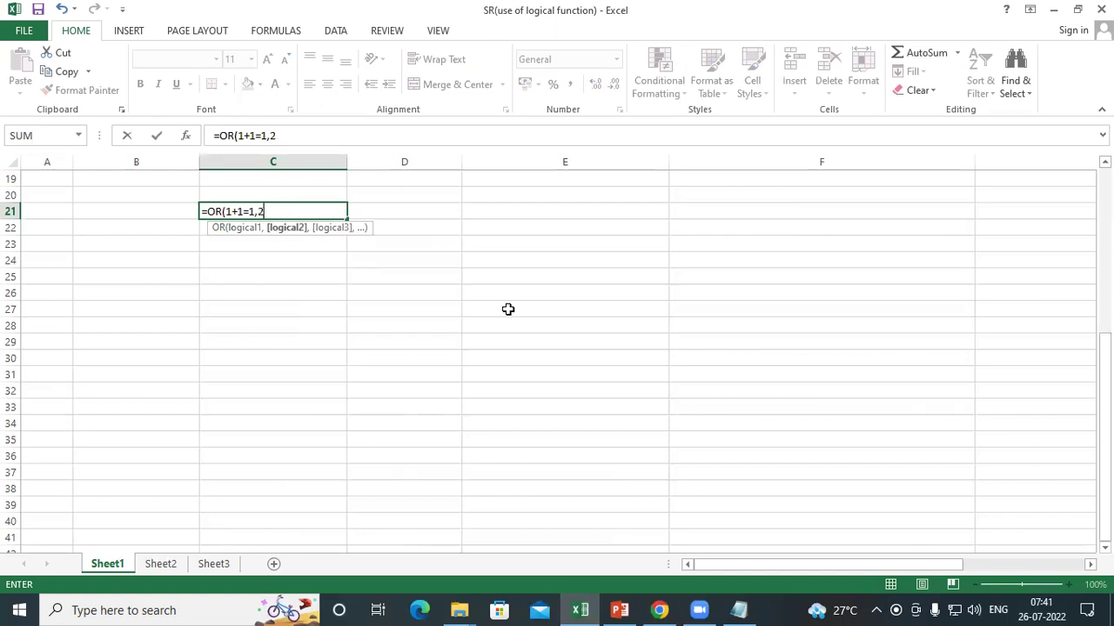
type("+1=3)")
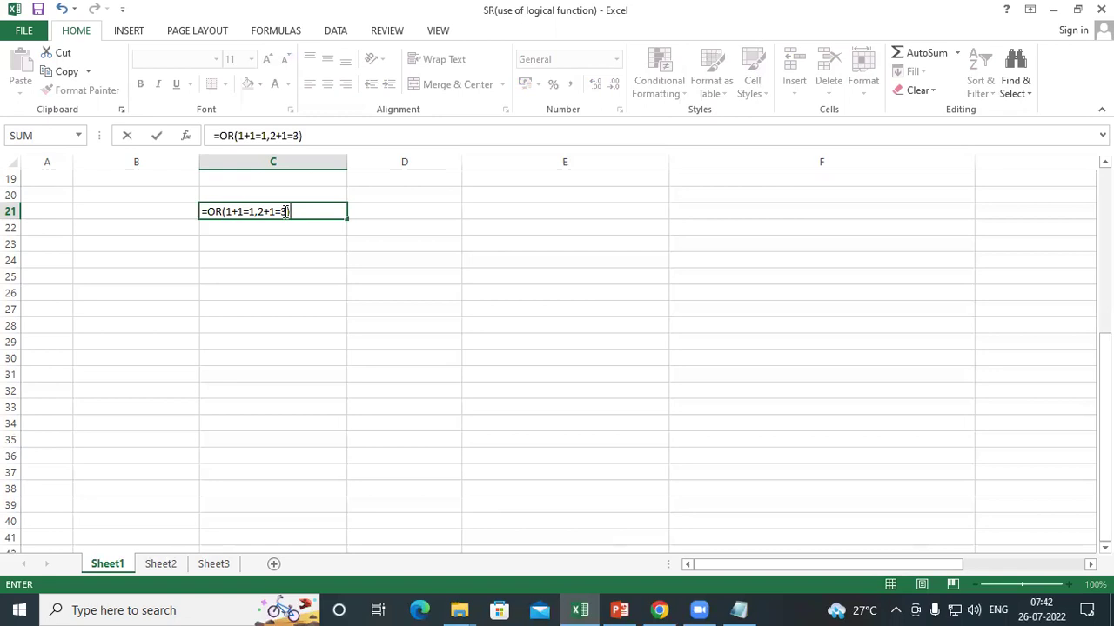
key("Return")
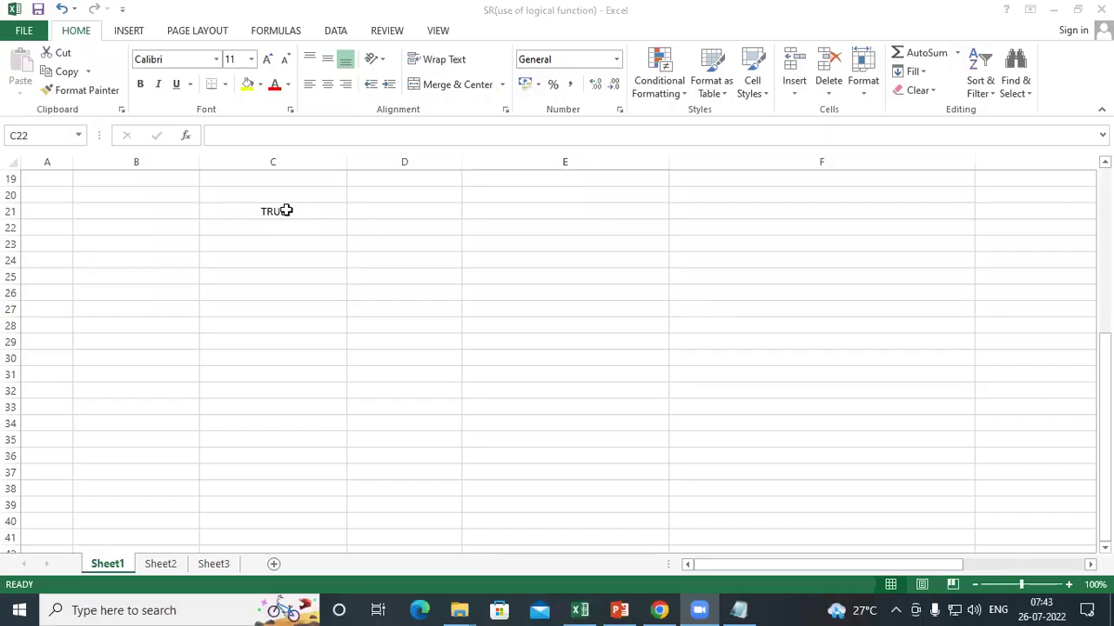
- Enter a second example formula, =OR(1+1=0,2+3=0), in C22
left_click(286, 227)
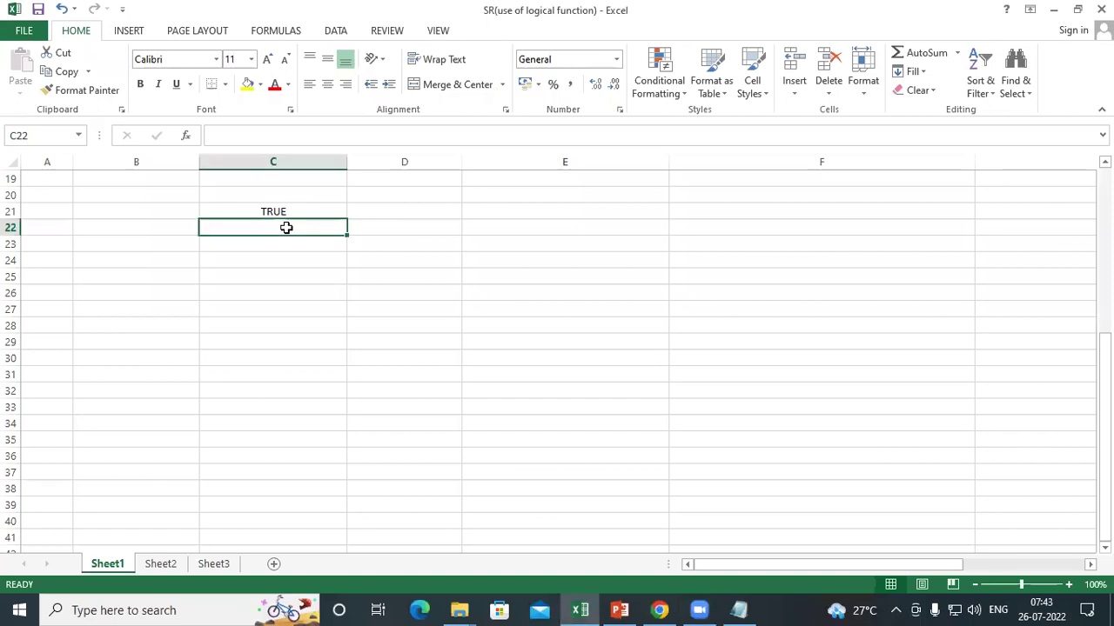
type("=OR")
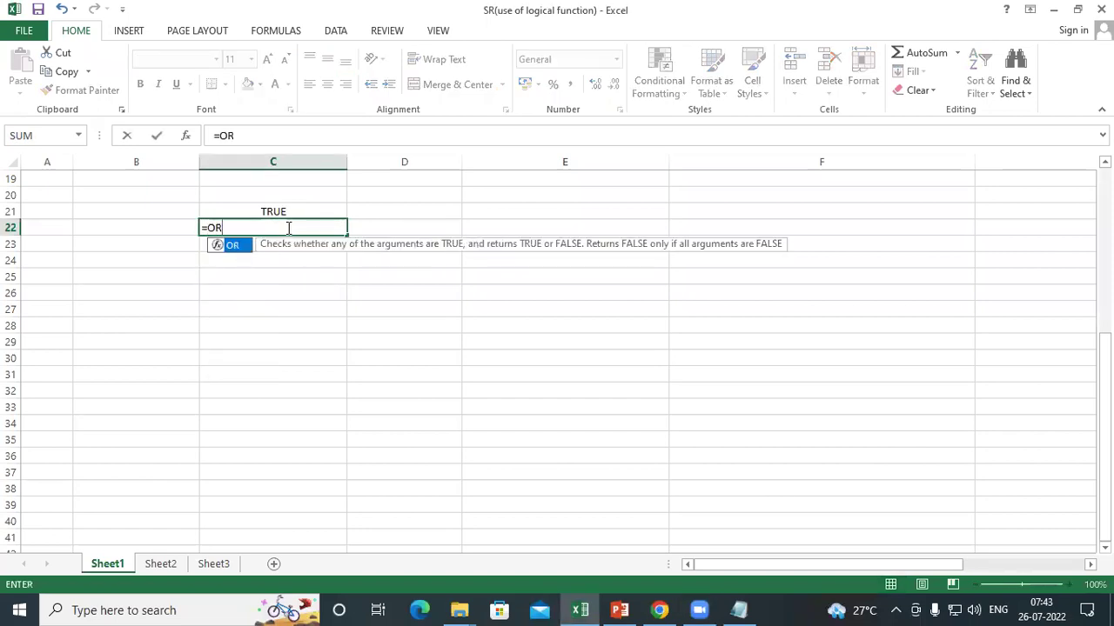
type("(1")
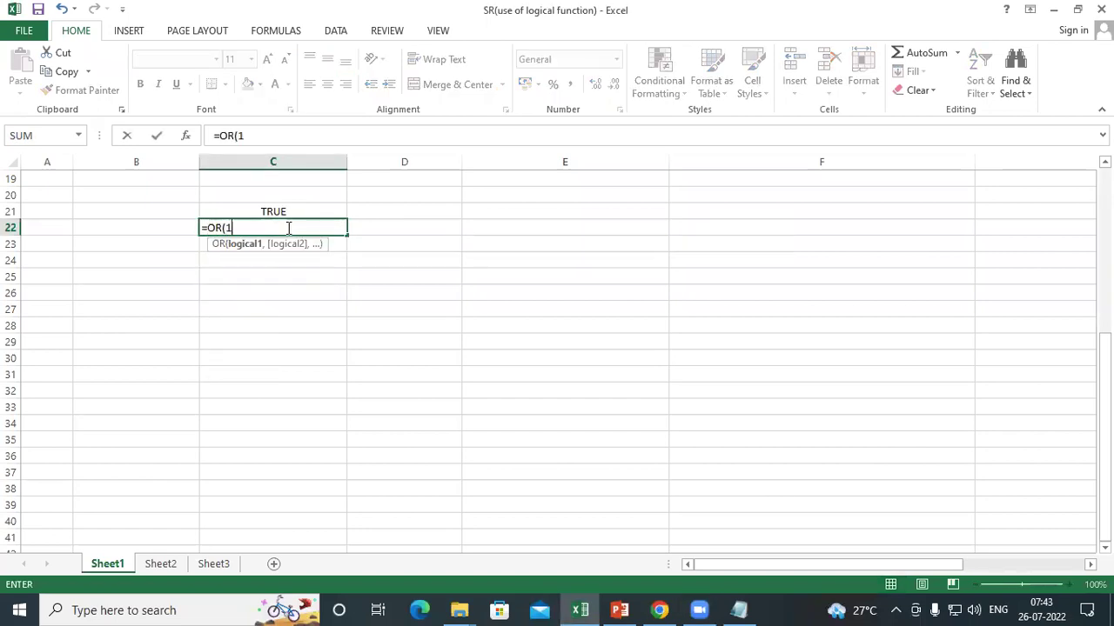
type("+1=0,2+3=0")
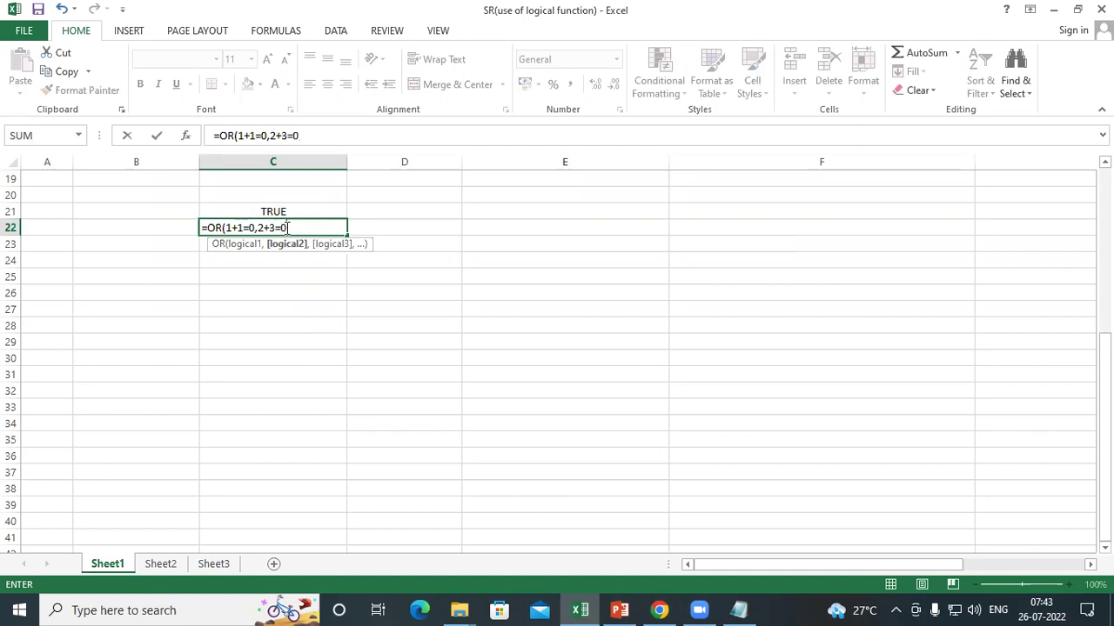
type(")")
key("Return")
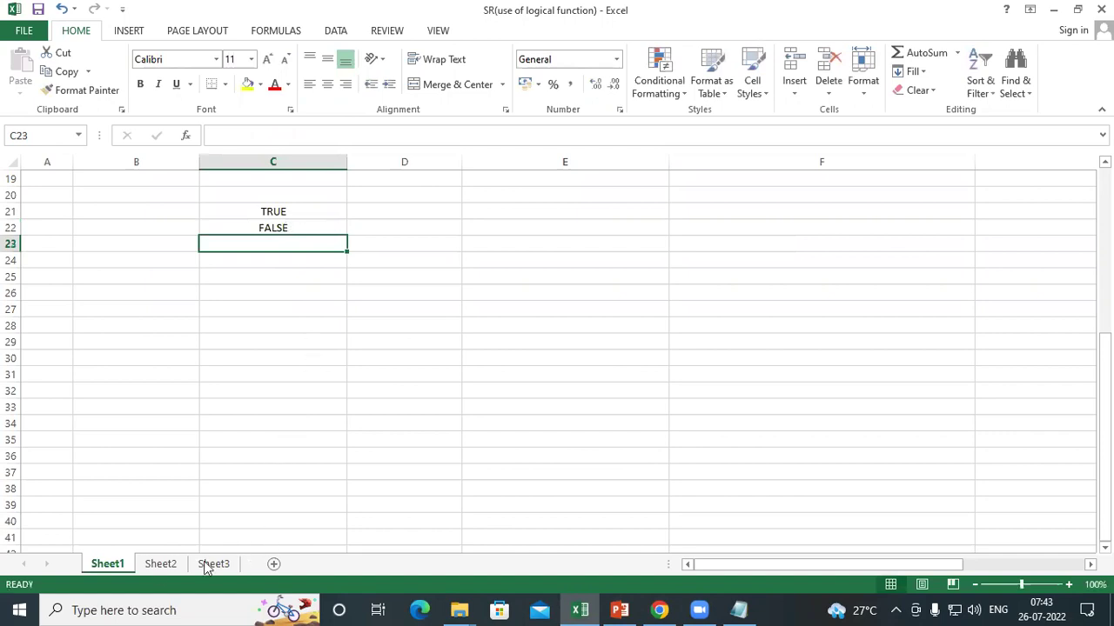
- Clear the existing 20% discount formulas from F8 to F14
scroll(231, 446, "up", 5)
scroll(231, 447, "up", 1)
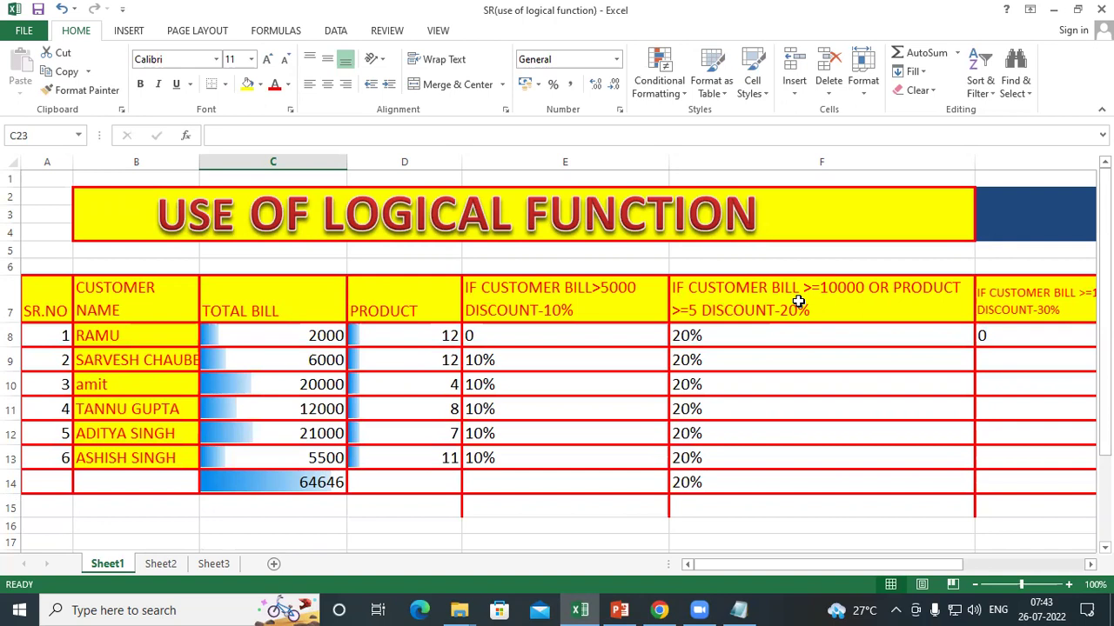
scroll(753, 361, "down", 1)
left_click_drag(701, 284, 701, 423)
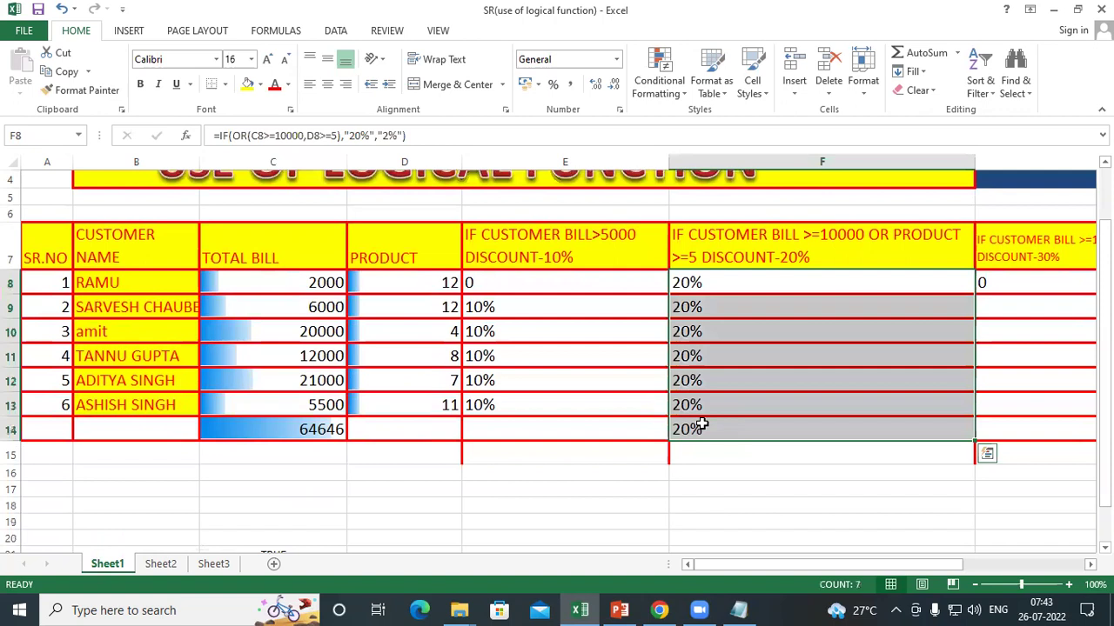
key("Delete")
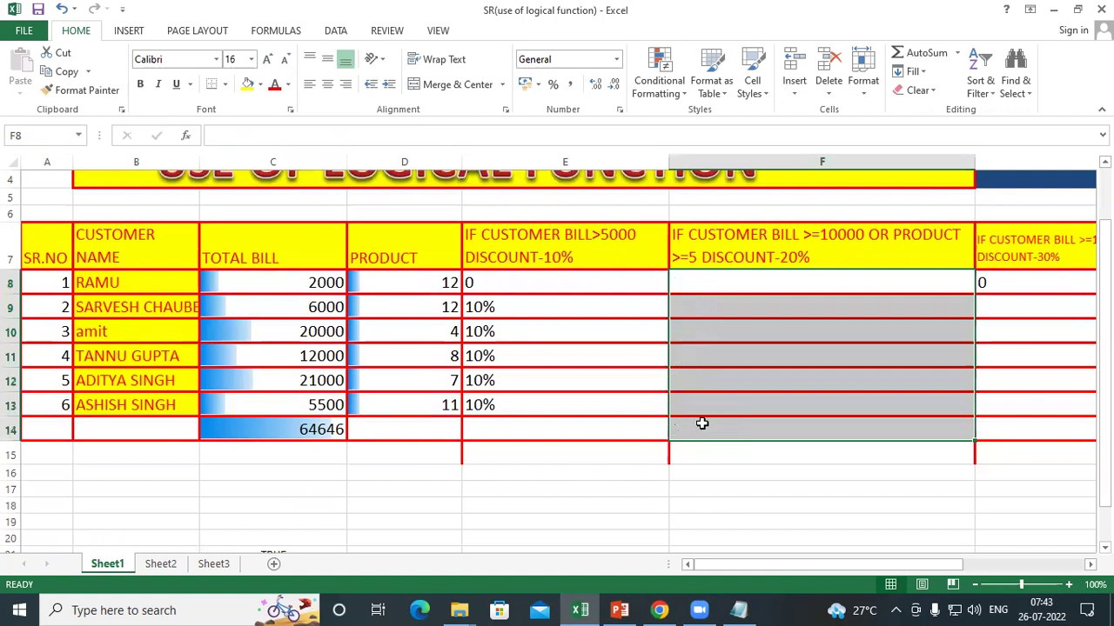
- Begin an IF formula in F8 with a nested OR function as its logical test
left_click(720, 283)
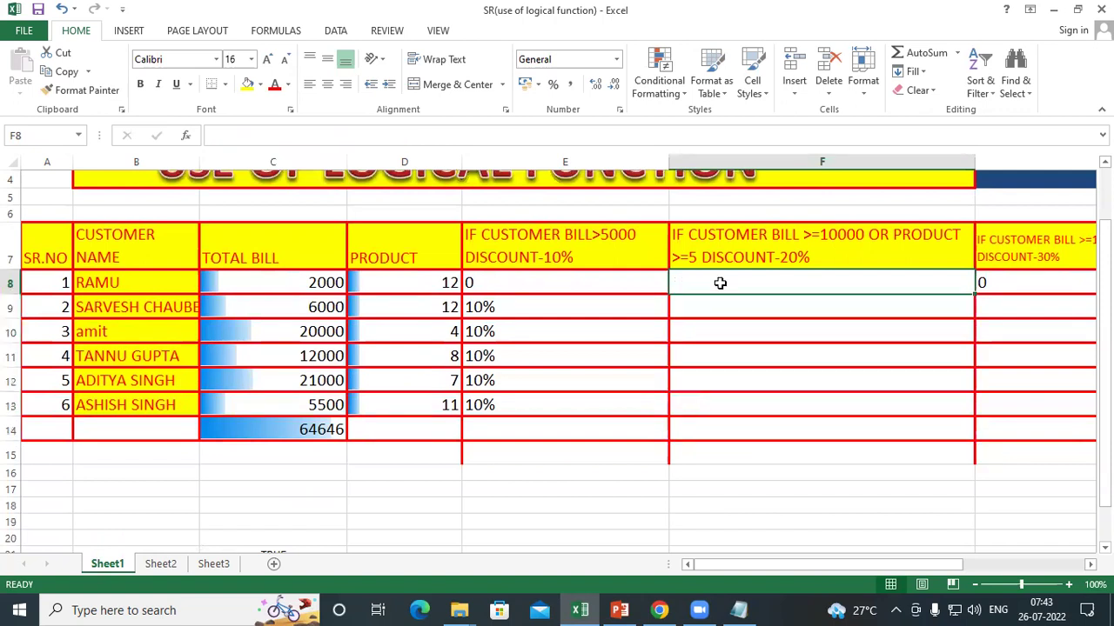
type("=IF")
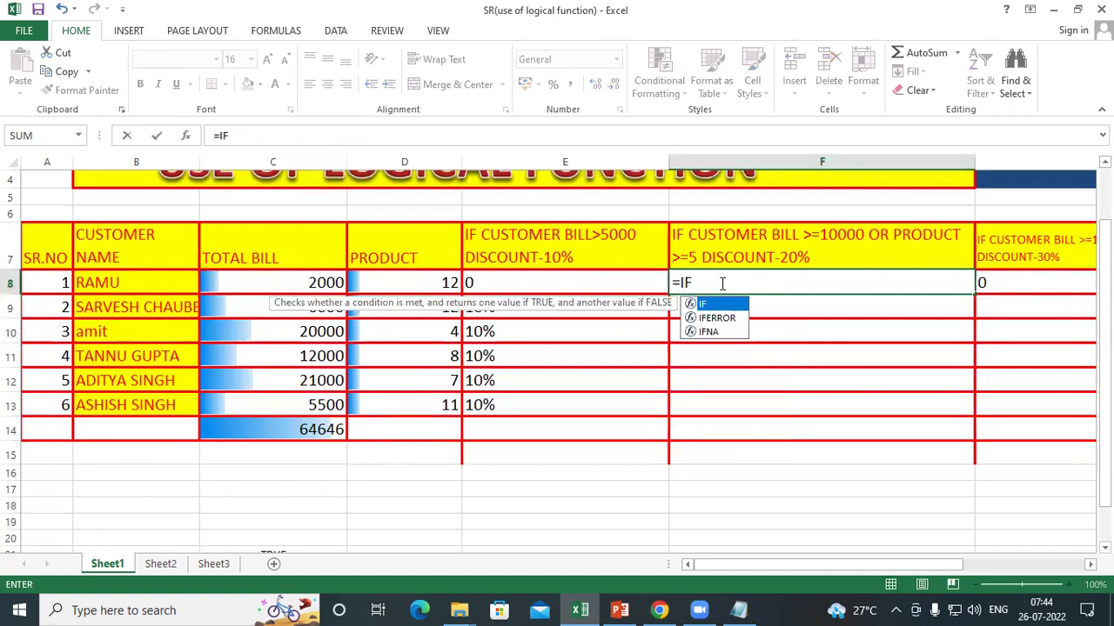
type("(")
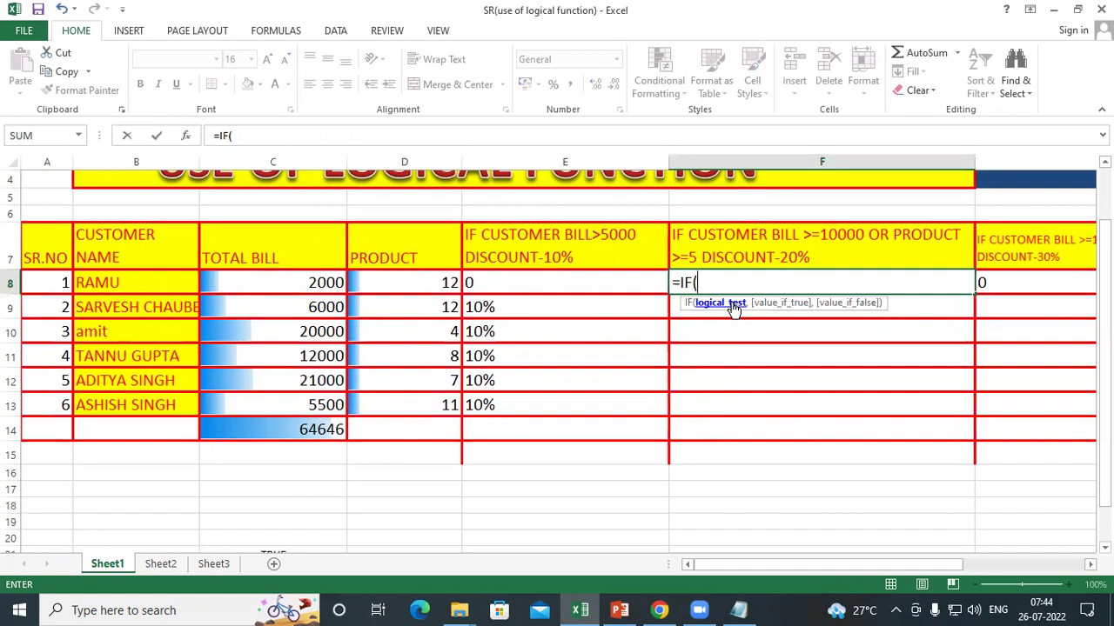
left_click(272, 286)
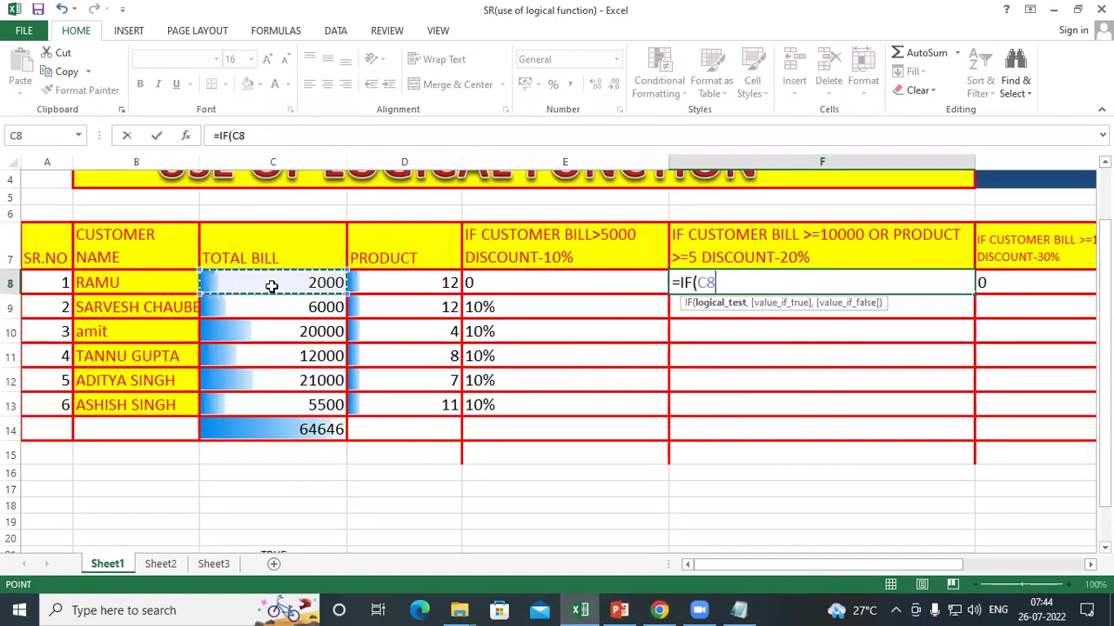
key("BackSpace")
key("BackSpace")
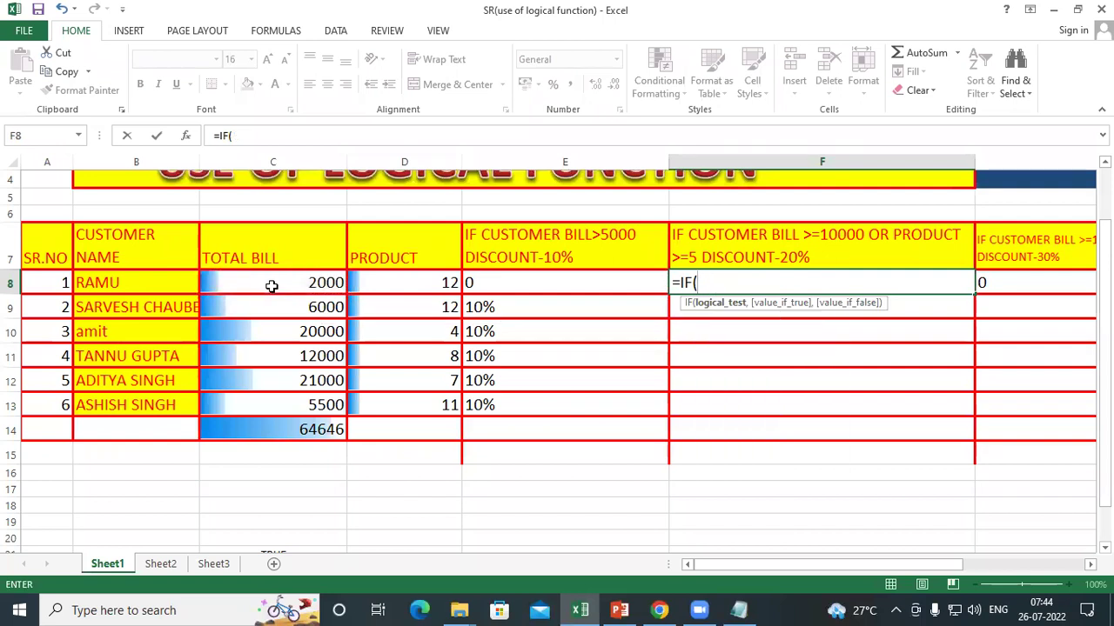
type("OR")
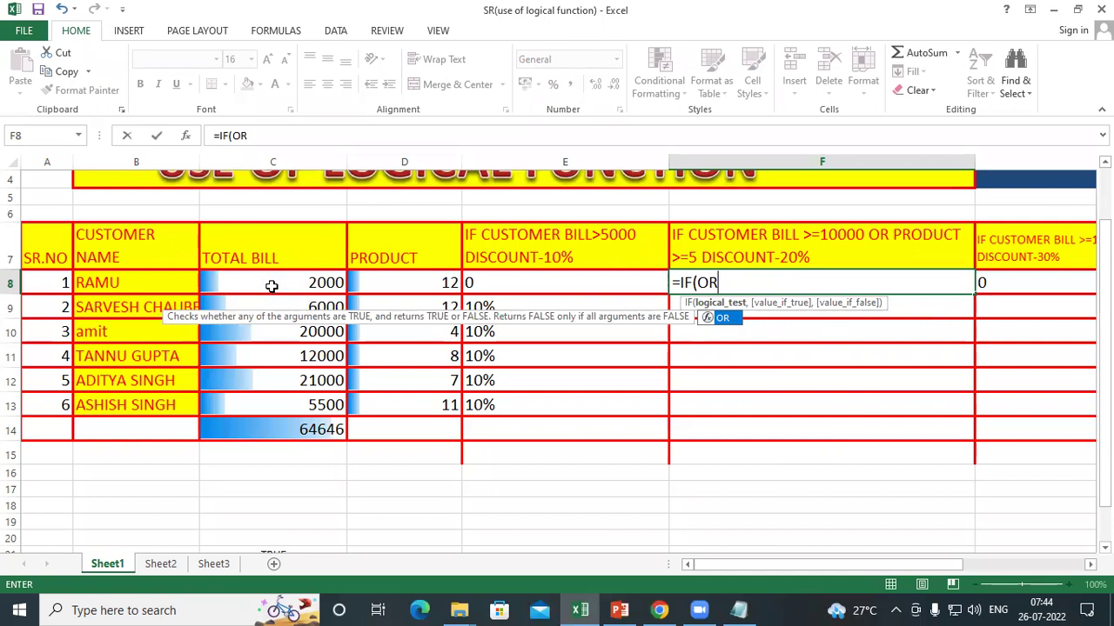
type("(")
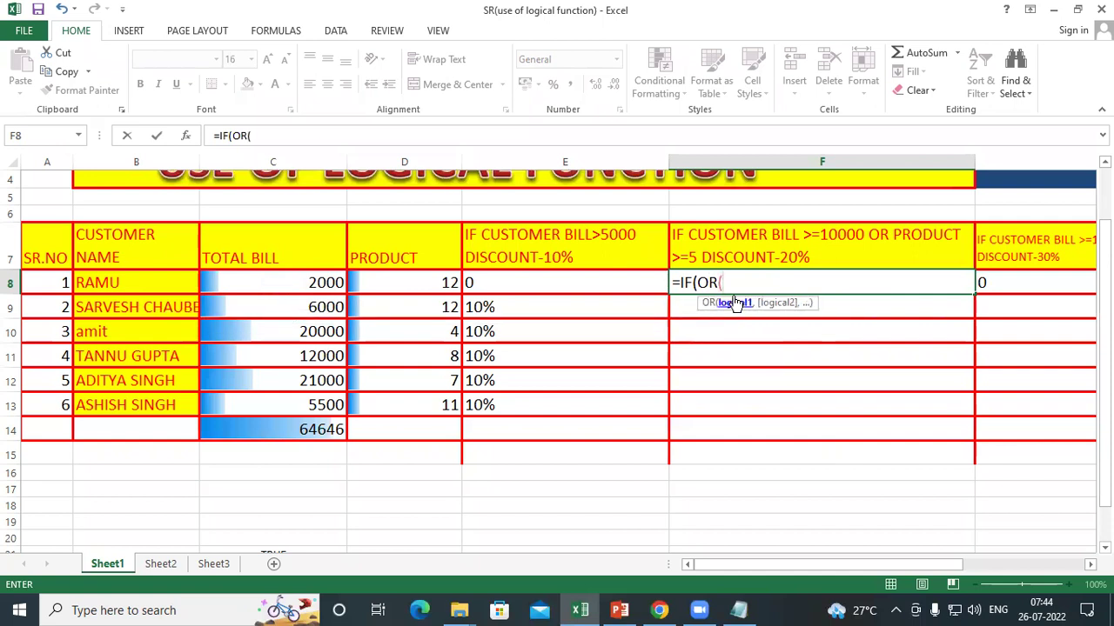
- Add the conditions C8>=10000 and D8>=5 to the OR function in F8 and close its bracket
left_click(302, 283)
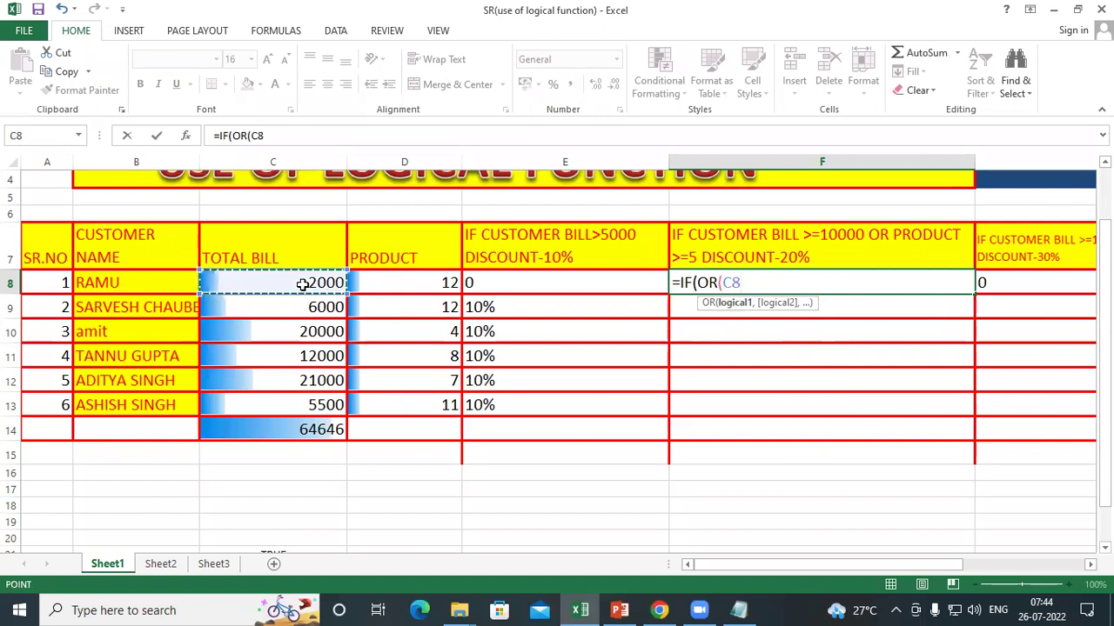
type(">")
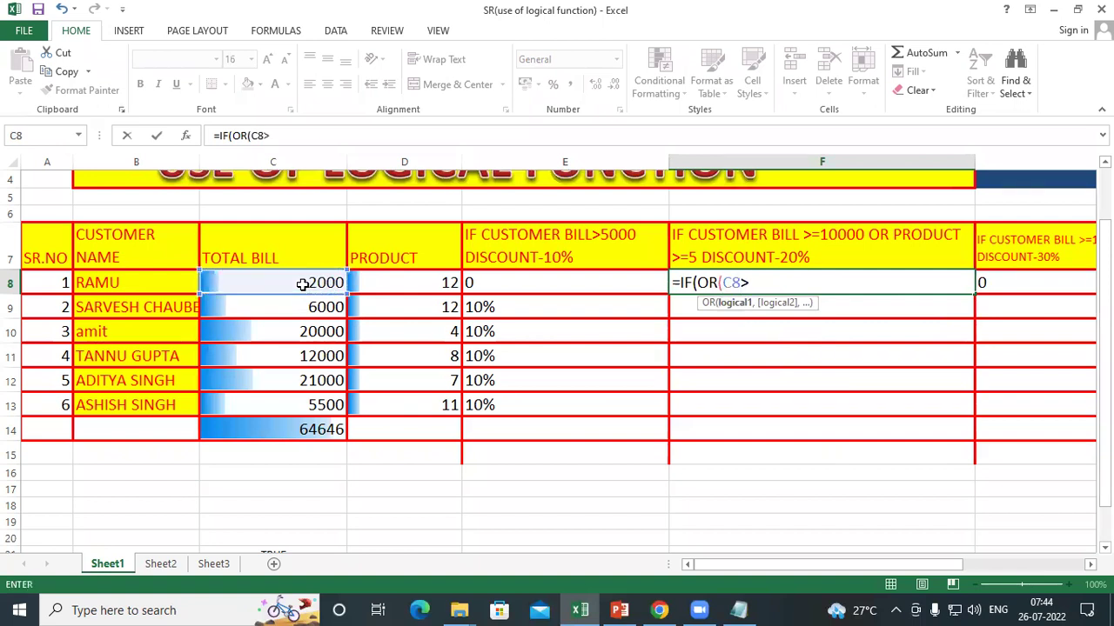
type("=10000,")
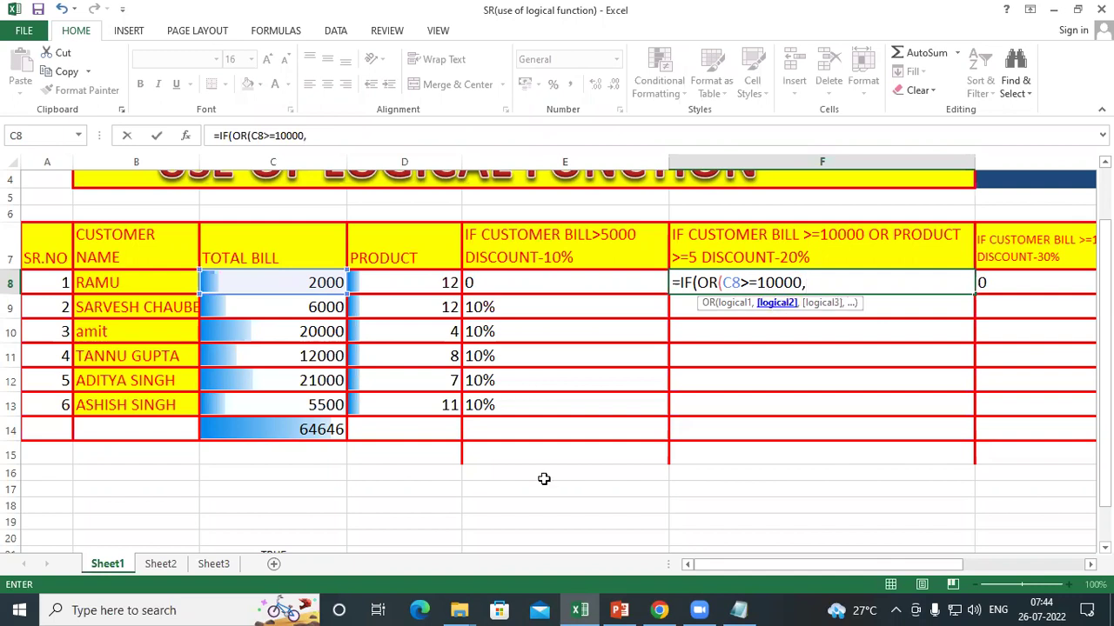
left_click(395, 280)
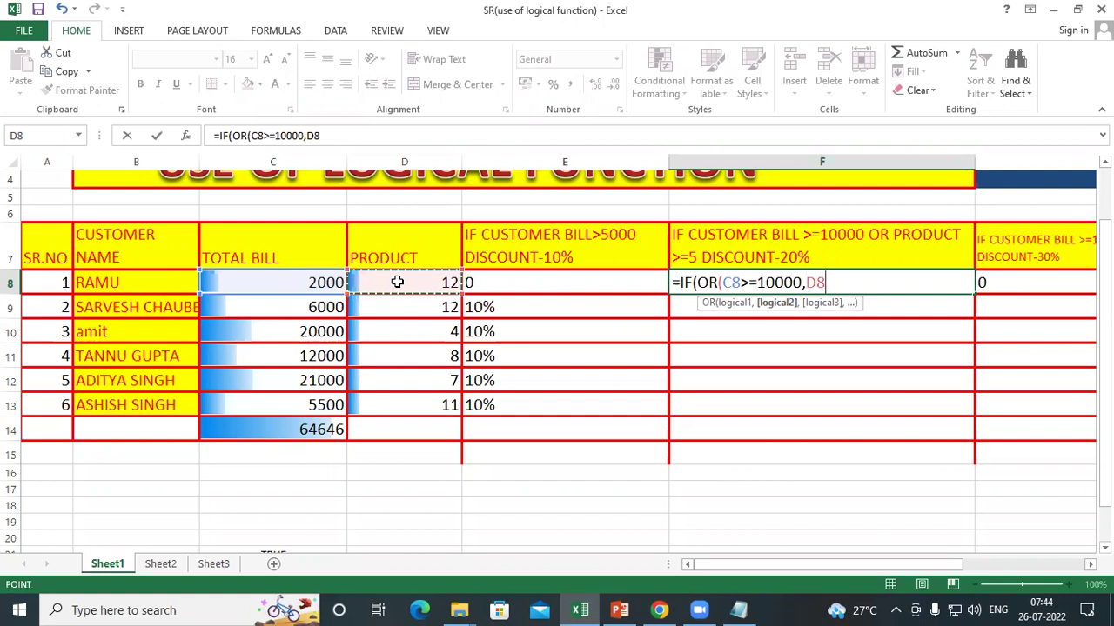
type(">=")
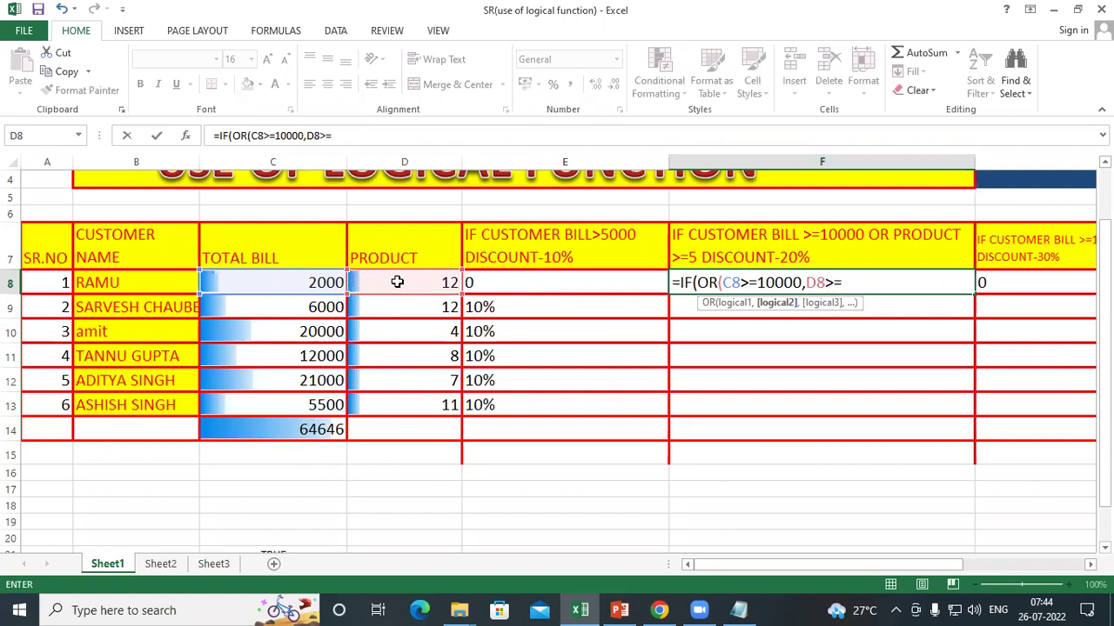
type("5)")
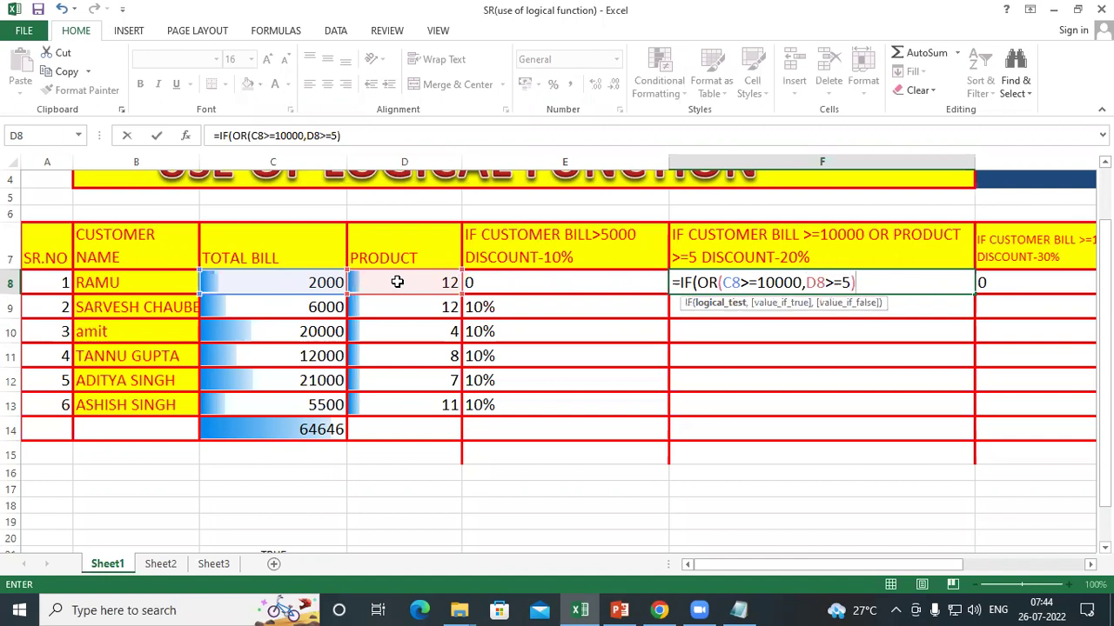
- Complete the F8 formula with "20%" as the true value and "0" as the false value, and enter it
type(",")
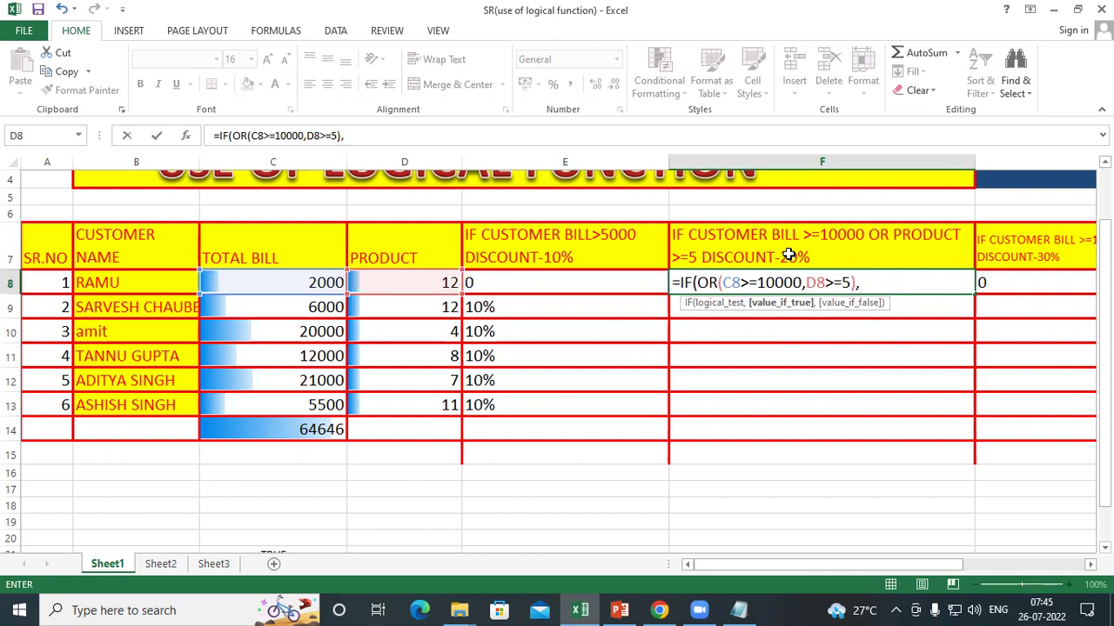
type("\"20%\"")
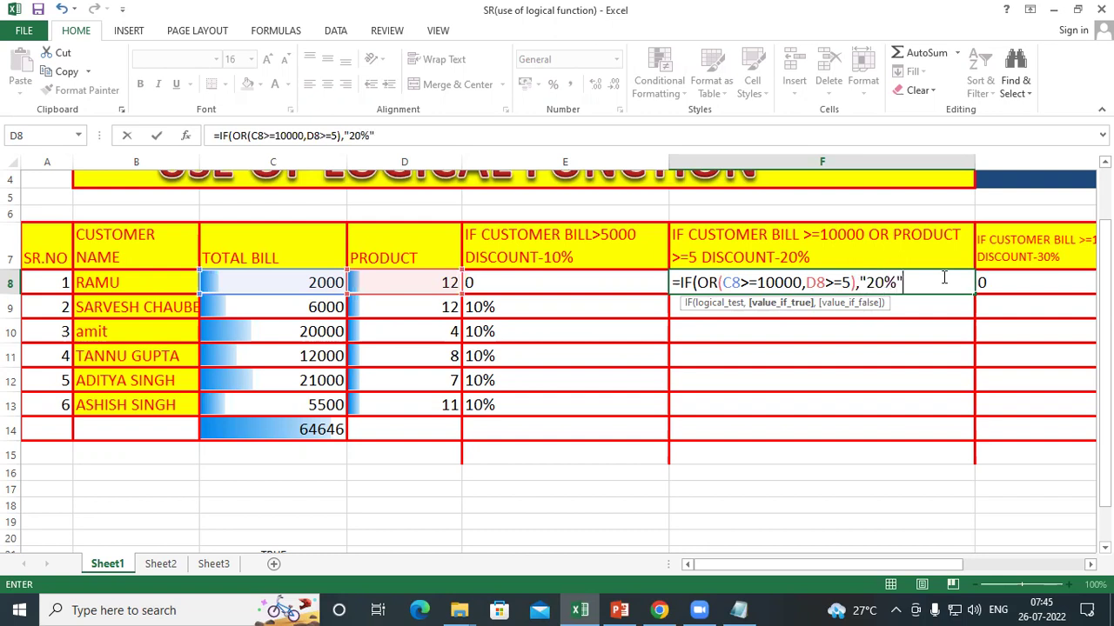
type(",")
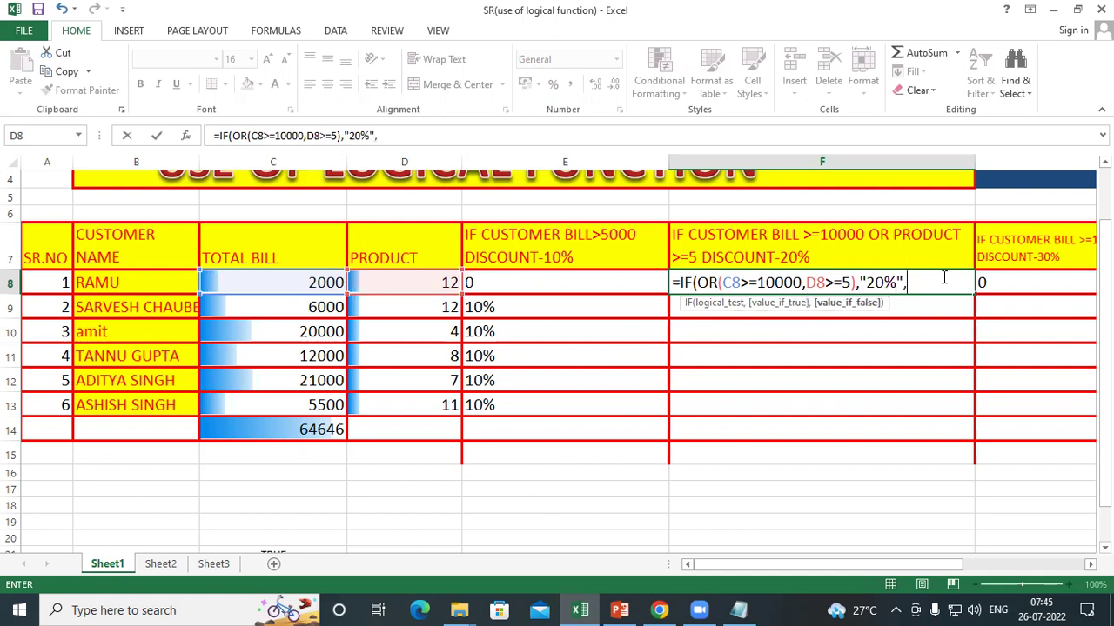
type("\"0\")")
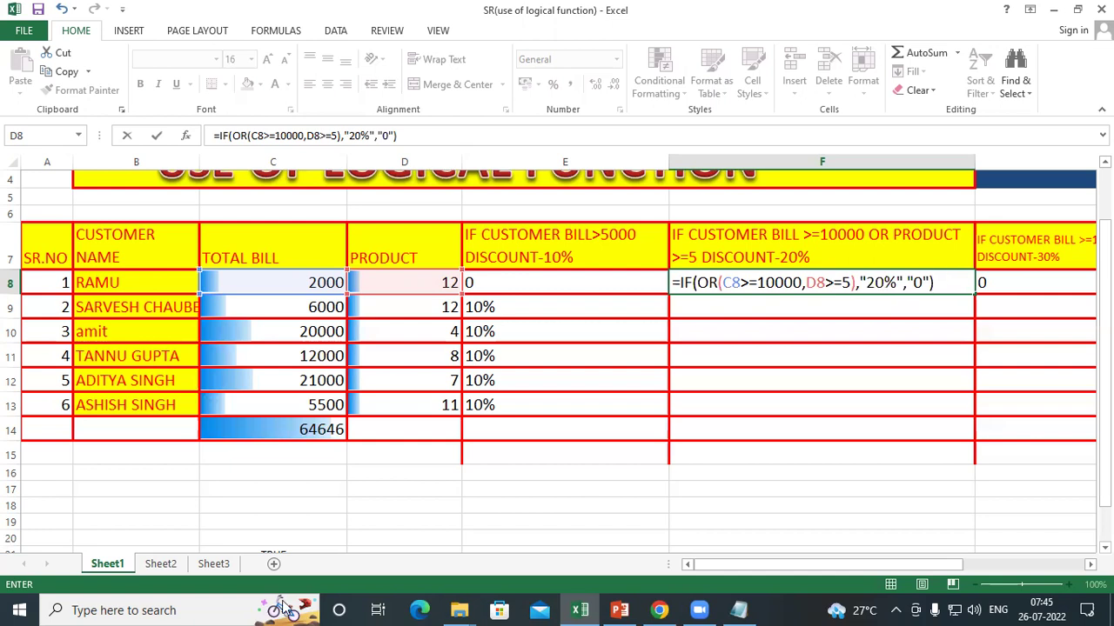
left_click(95, 35)
left_click(94, 35)
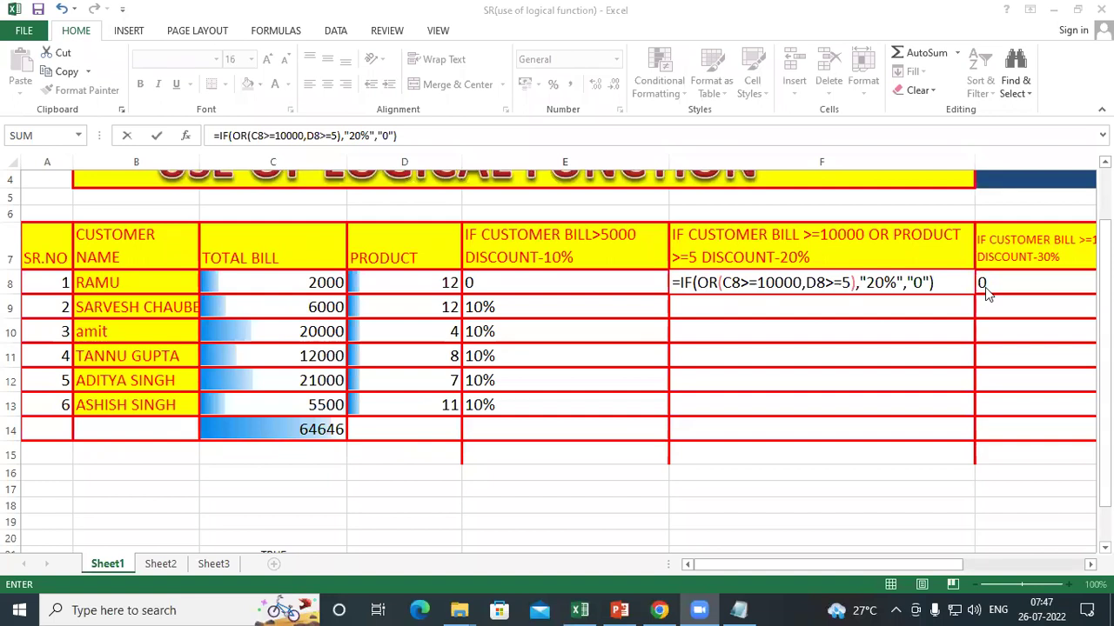
left_click(936, 283)
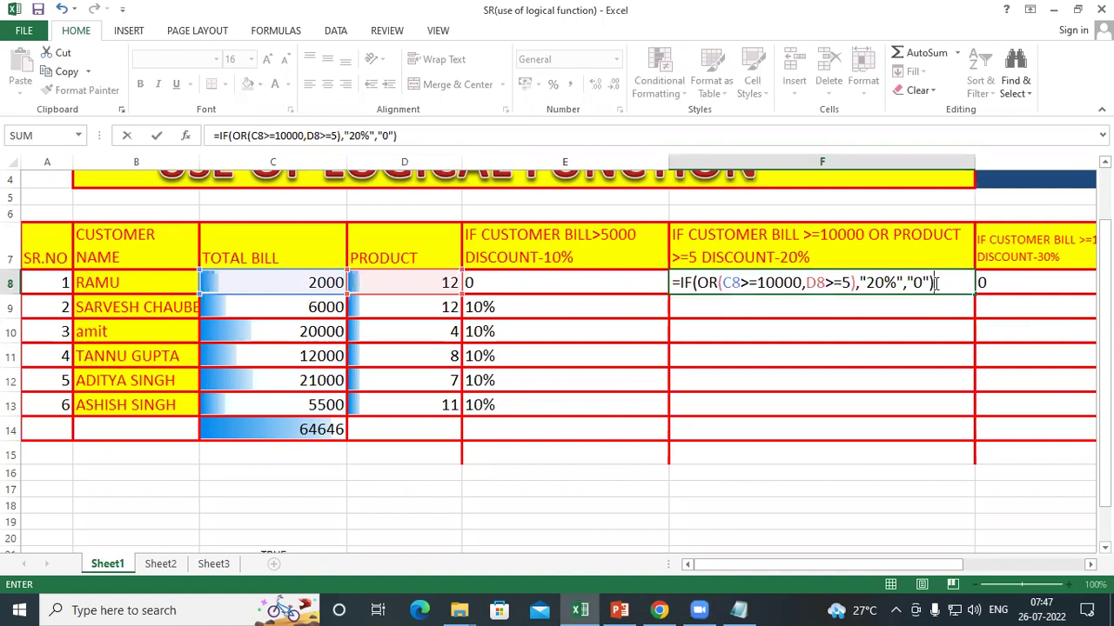
key("Return")
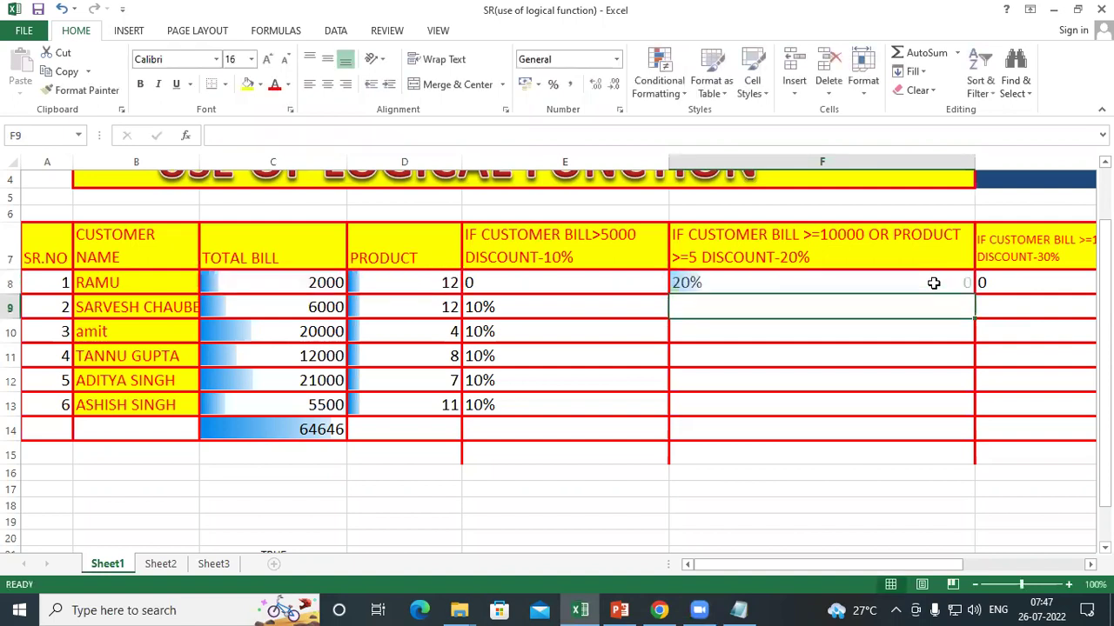
- Set the product count in D8 to 4 to test the 20% discount formula in F8
left_click(714, 283)
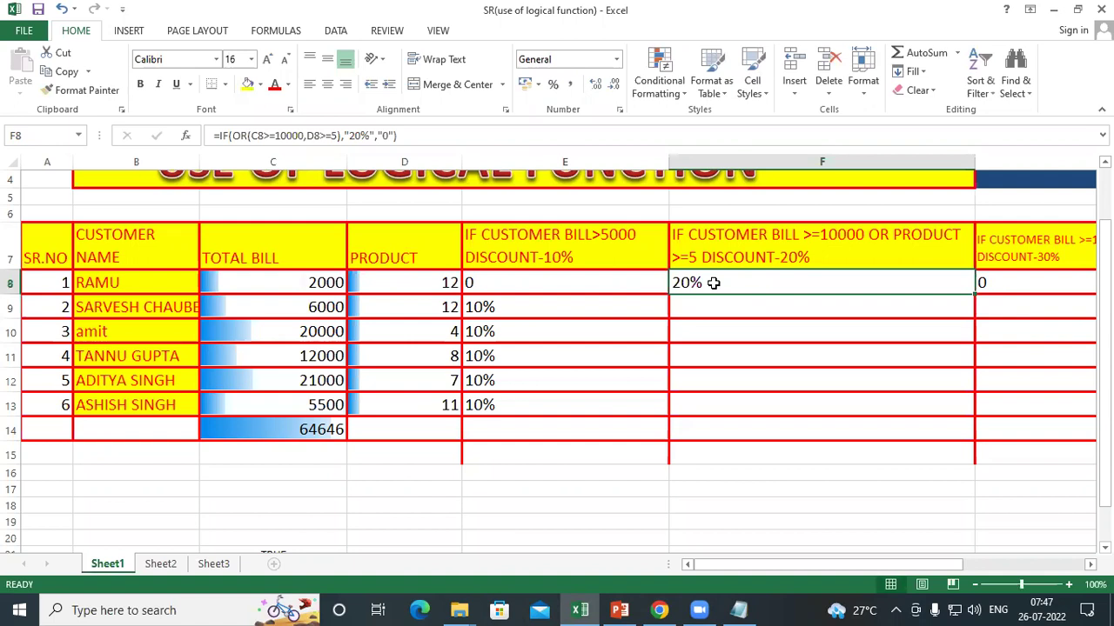
left_click(320, 287)
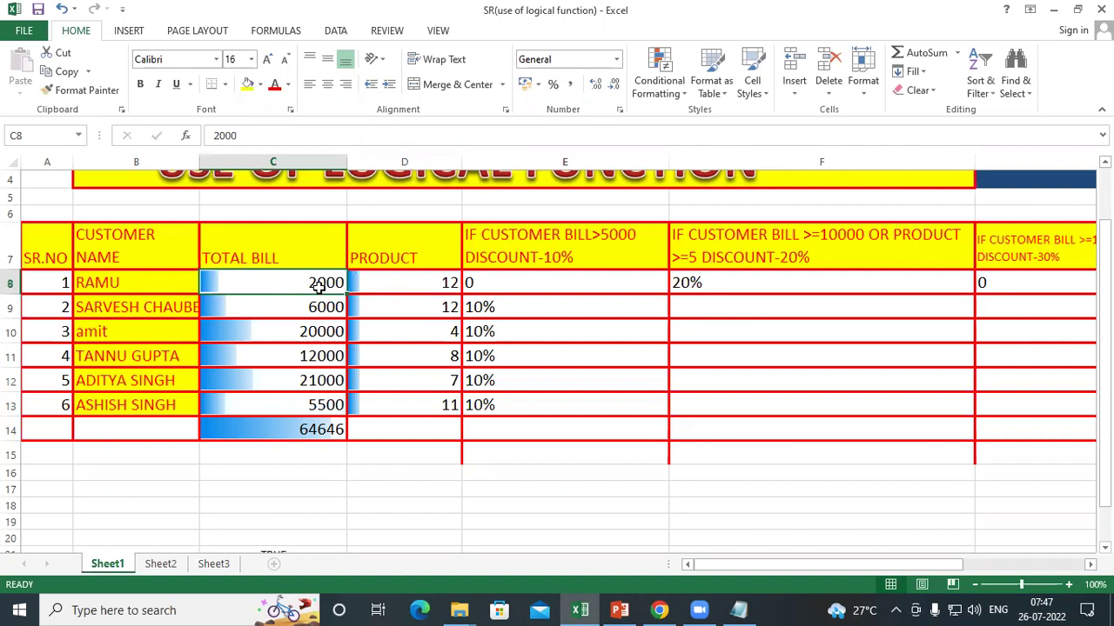
left_click(423, 278)
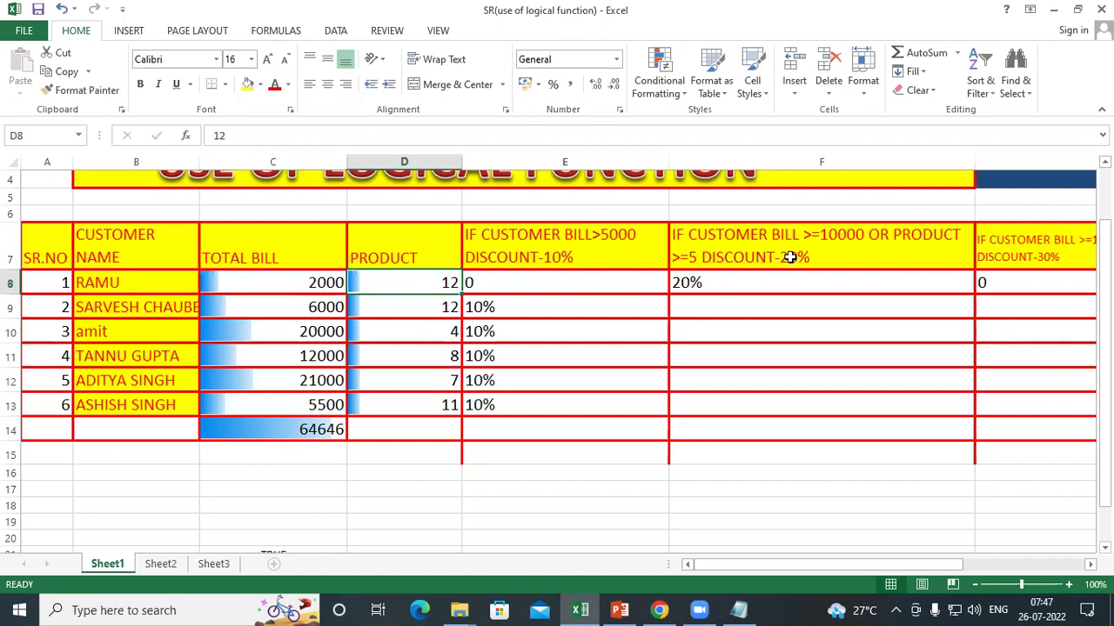
left_click(731, 280)
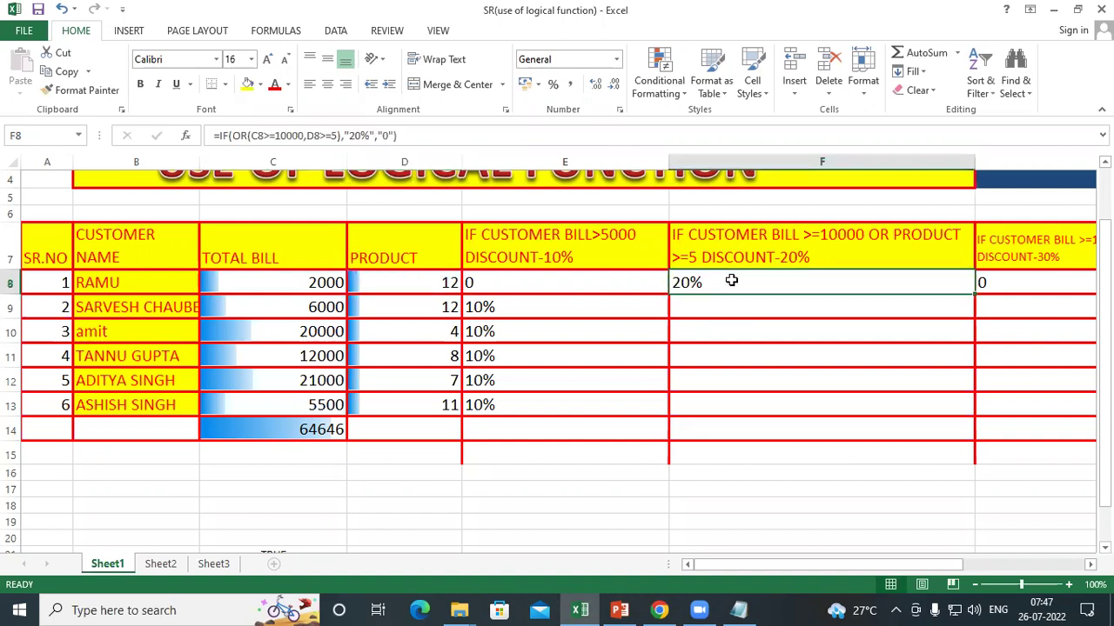
left_click(442, 283)
type("4")
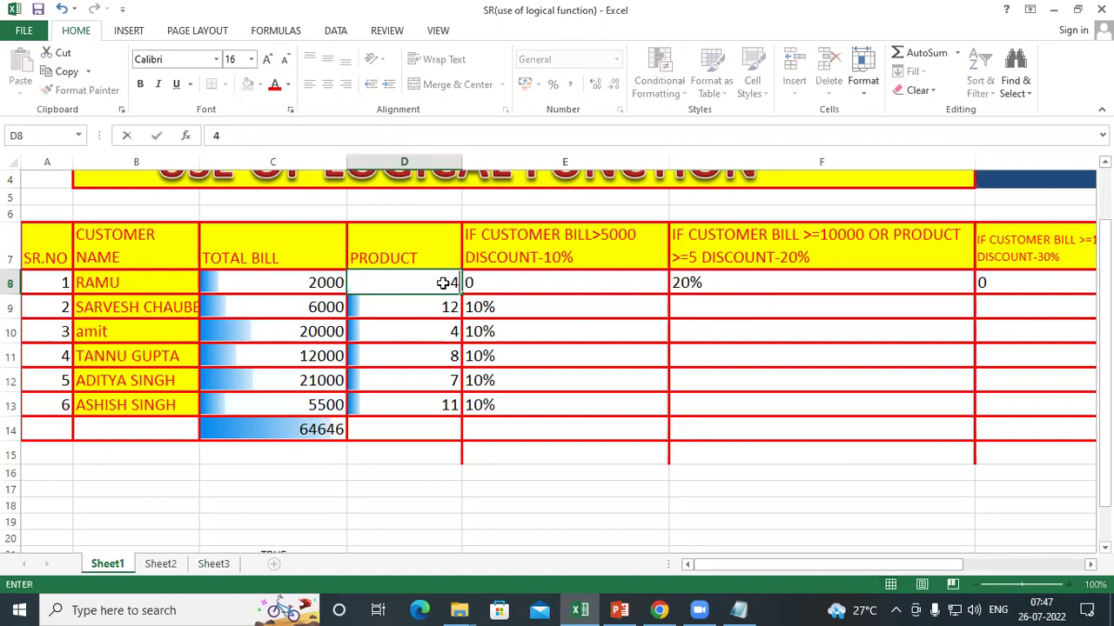
key("Return")
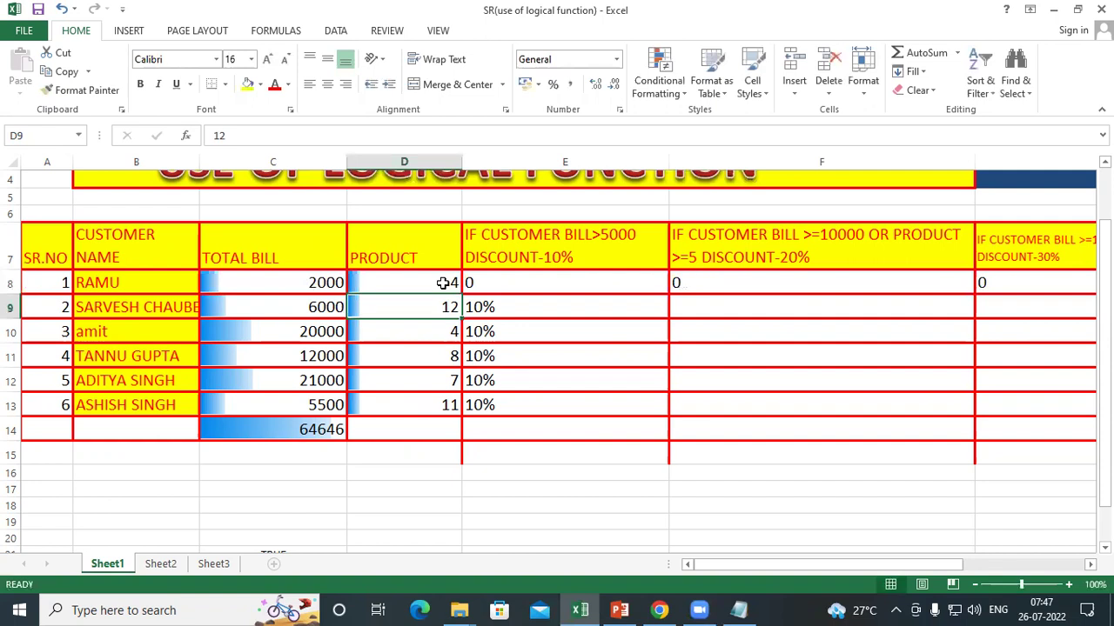
- Set the total bill in C8 to 11000 and the product count in D8 to 6
left_click(324, 288)
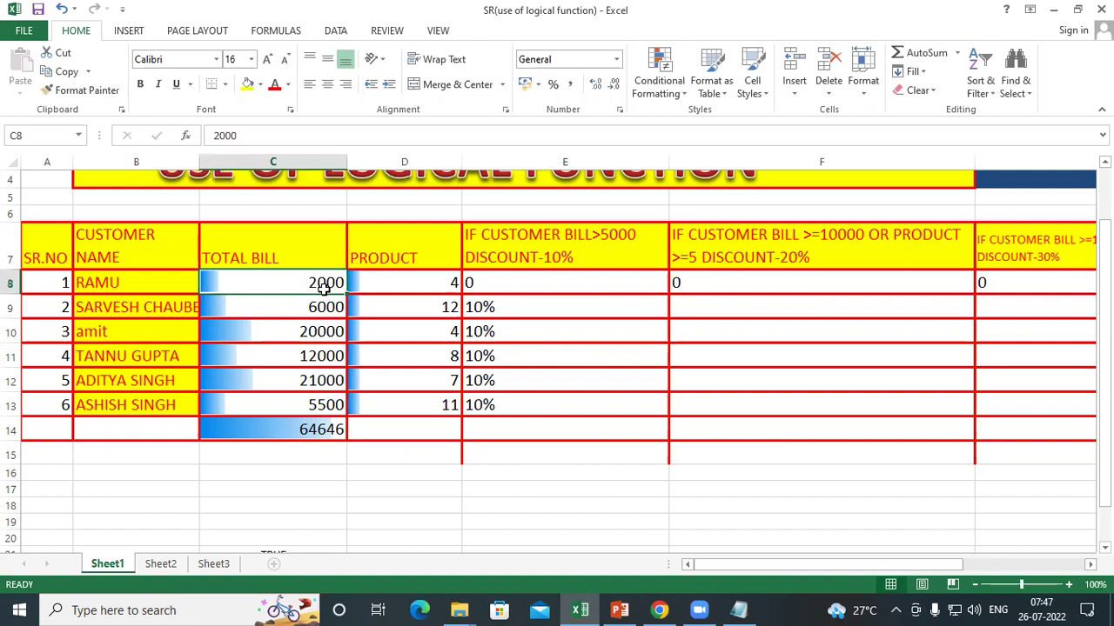
type("111")
key("BackSpace")
type("000")
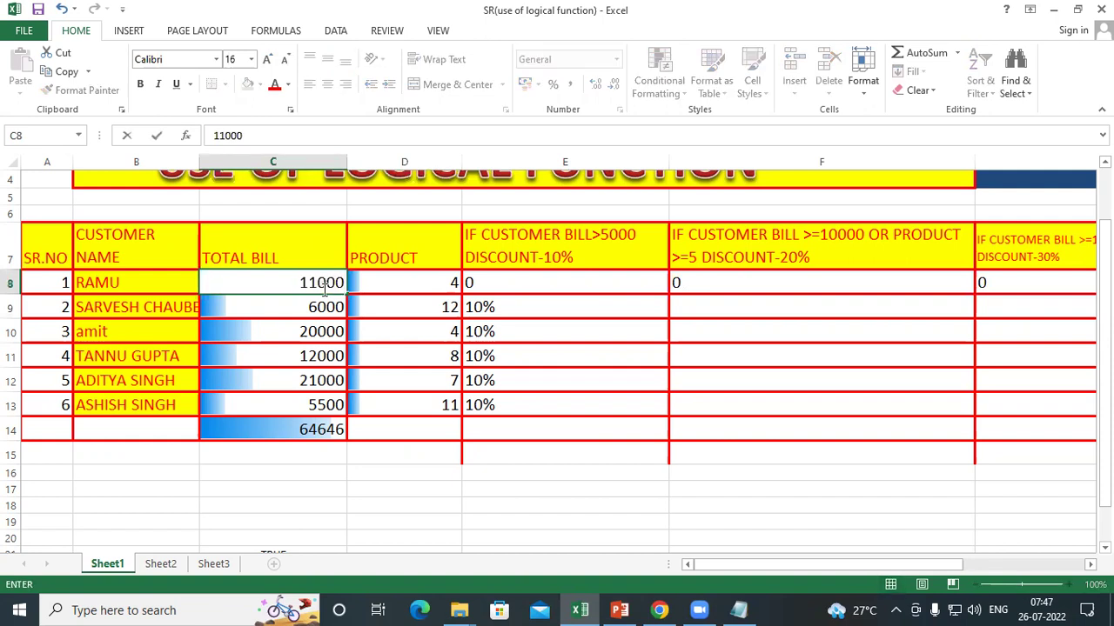
key("Tab")
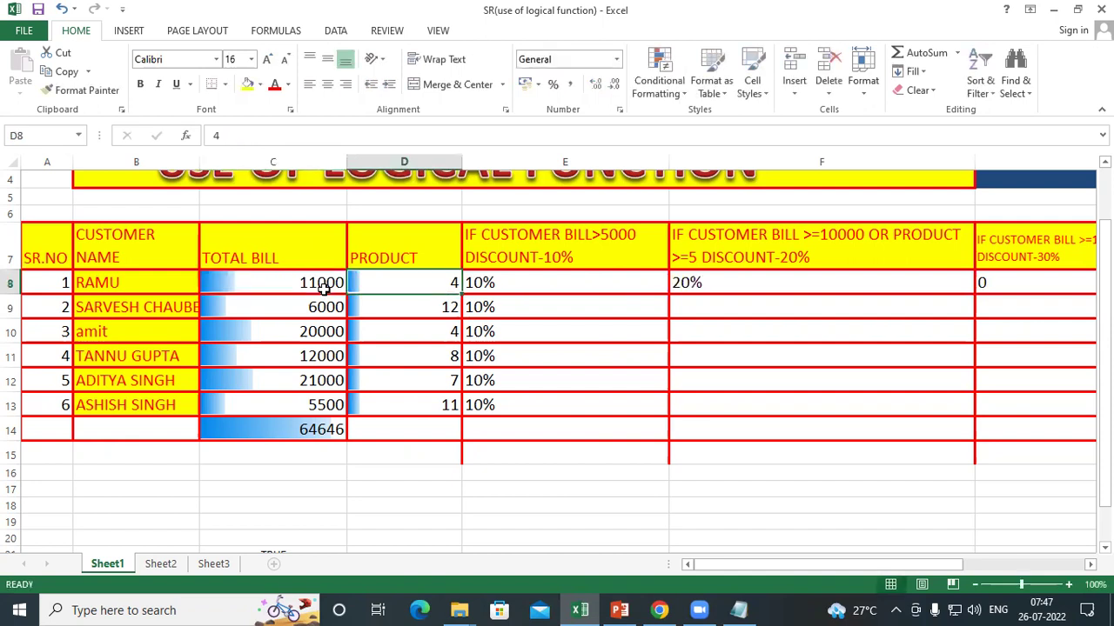
type("6")
key("Return")
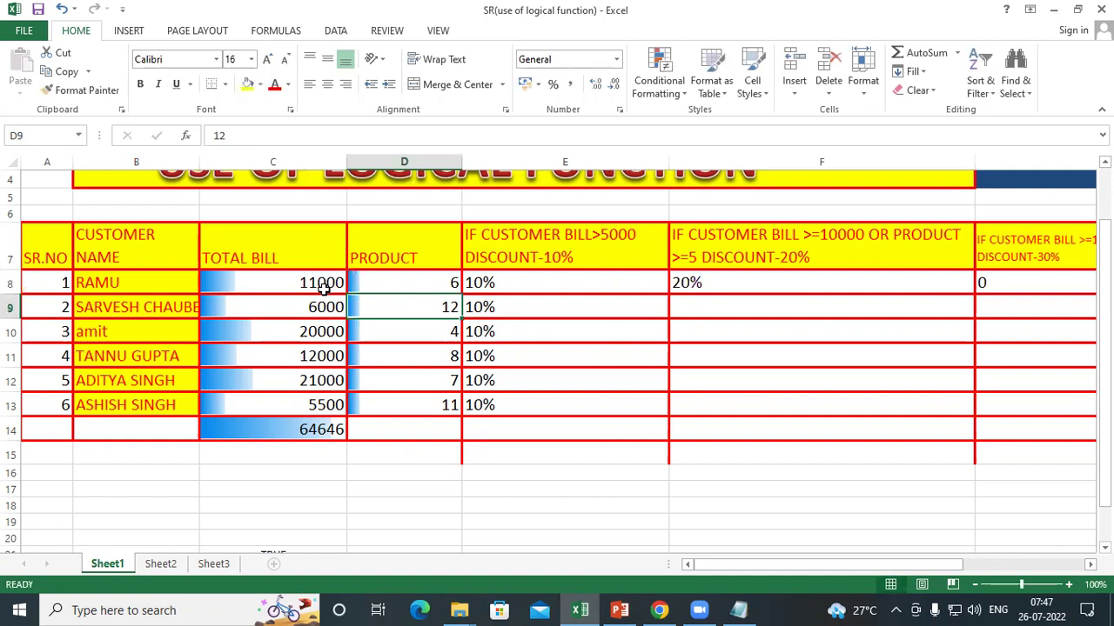
- Fill the F8 discount formula down to F13
left_click(737, 275)
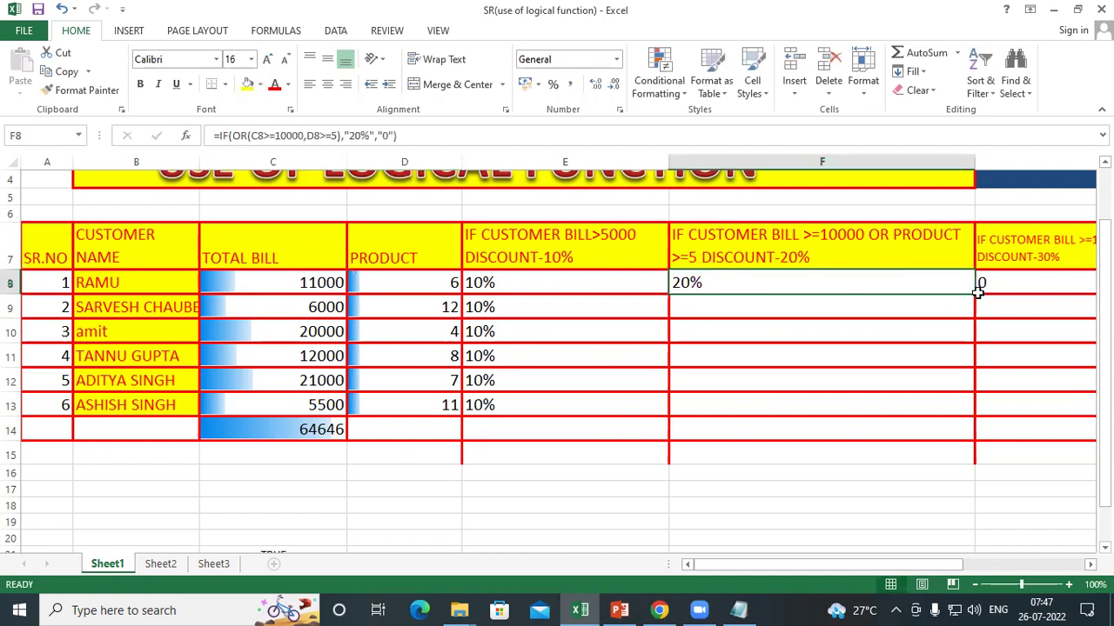
left_click_drag(974, 294, 979, 415)
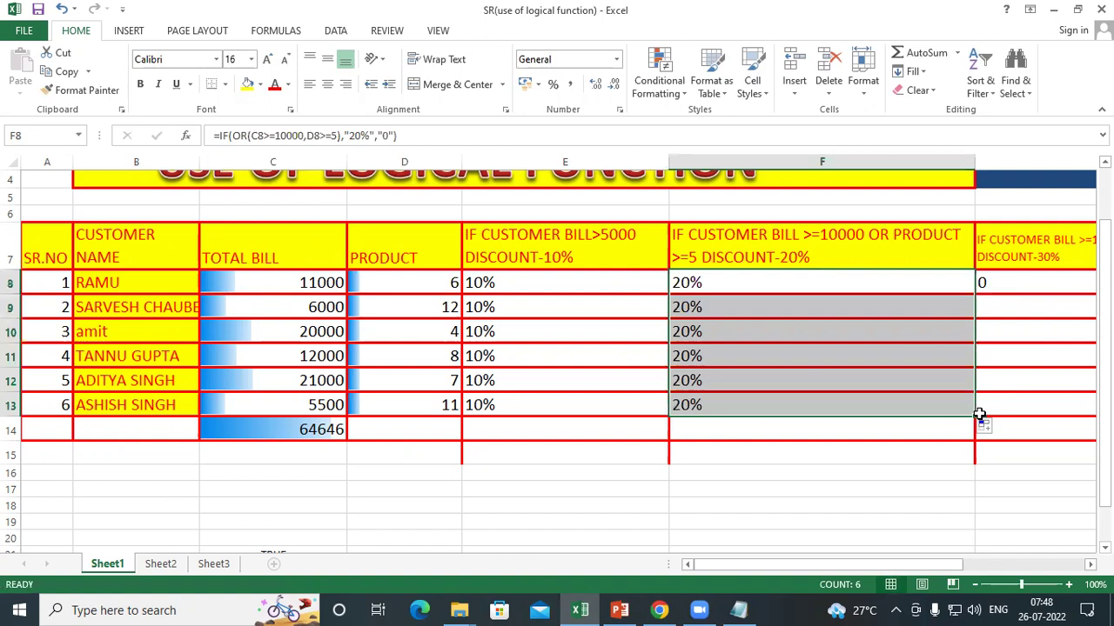
- Restart the formula in F8 as an IF function with a nested OR function as its logical test
left_click(727, 279)
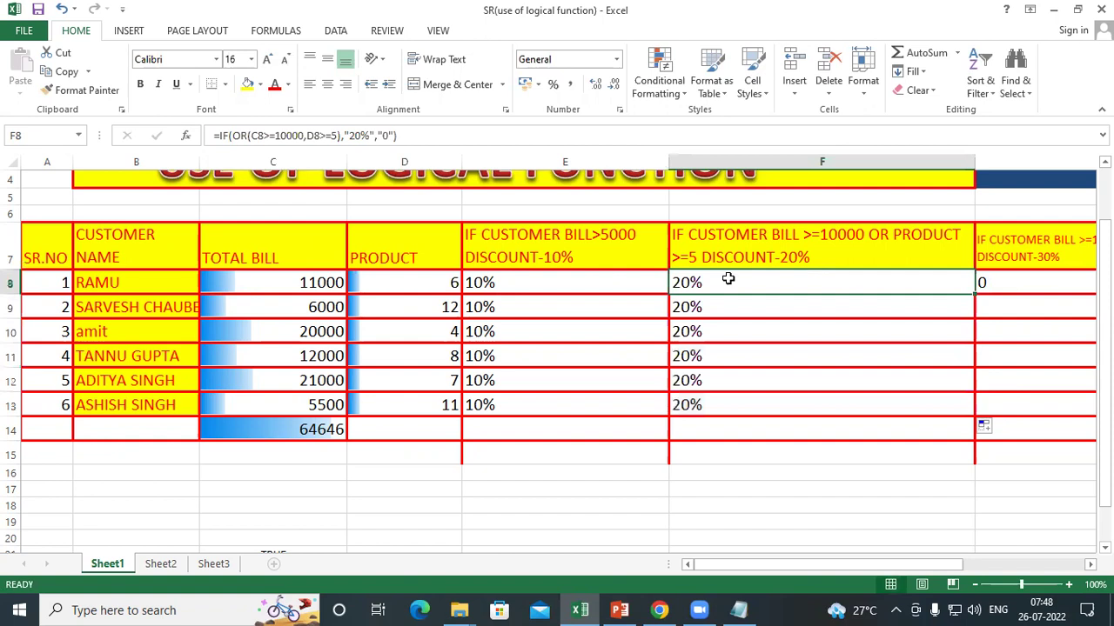
double_click(727, 278)
key("Escape")
type("=")
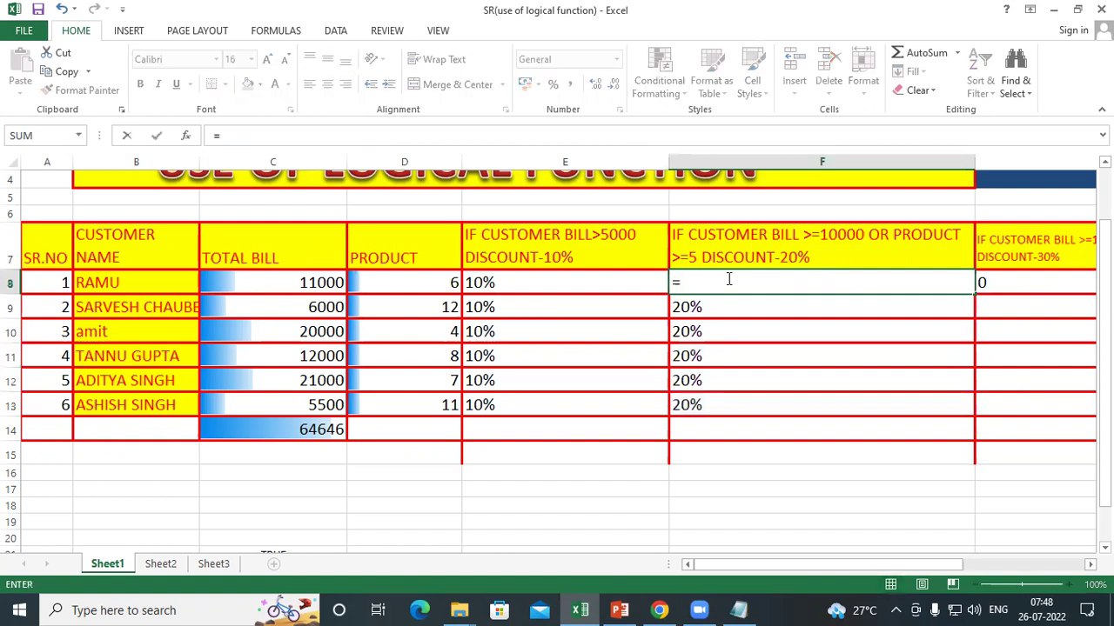
type("IF(")
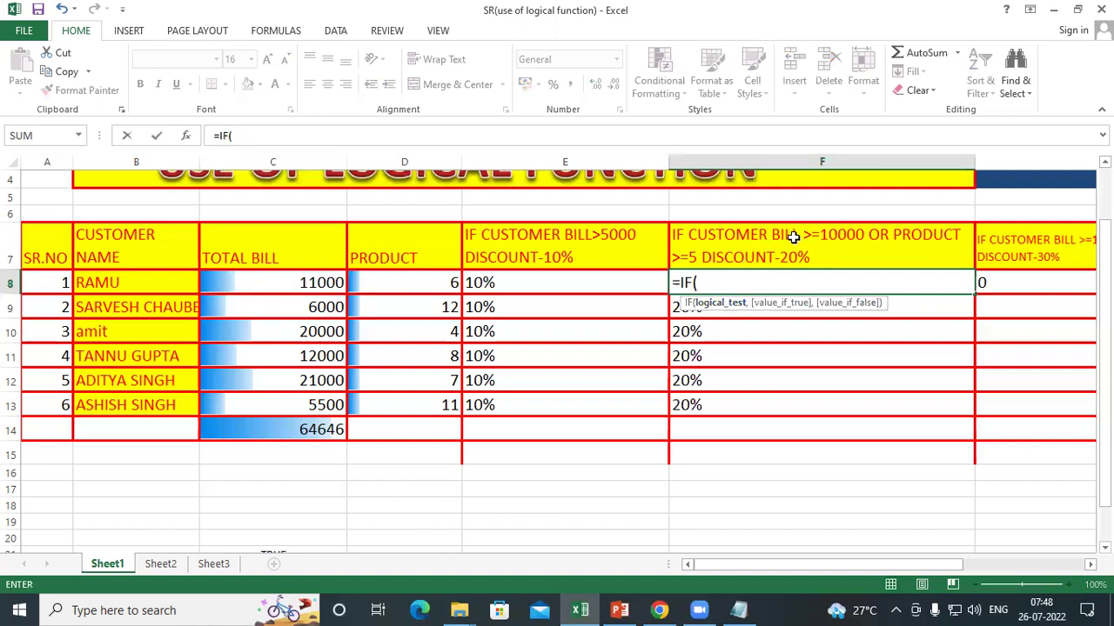
left_click(292, 279)
key("BackSpace")
key("BackSpace")
type("OR(")
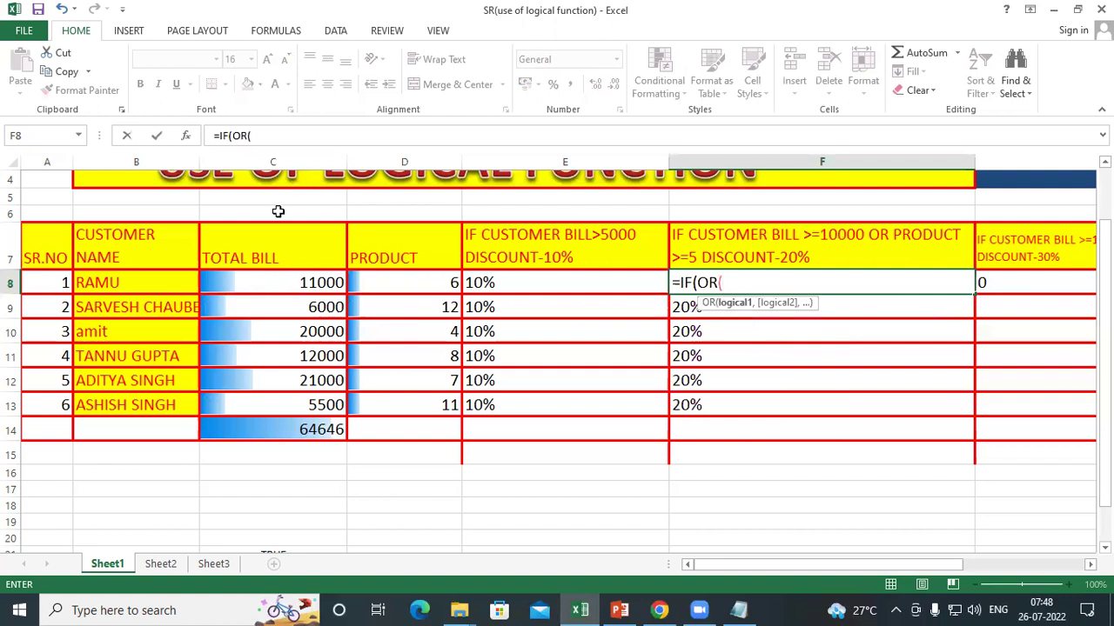
- Add the conditions C8>=10000 and D8>=5 to the OR function in F8 and close its bracket
left_click(279, 279)
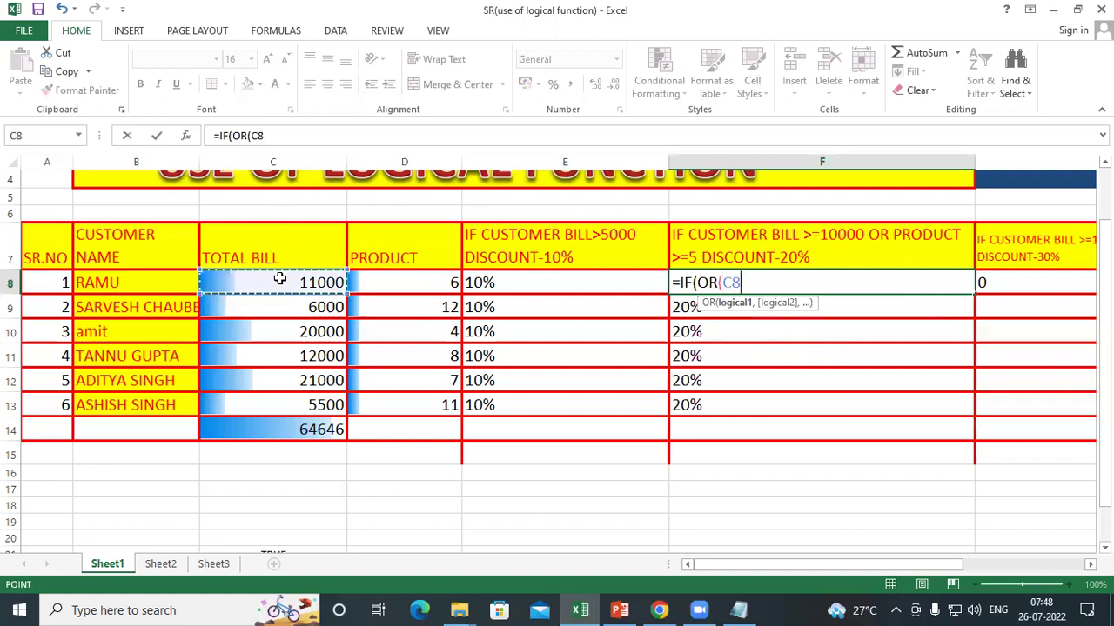
type(">")
type("=")
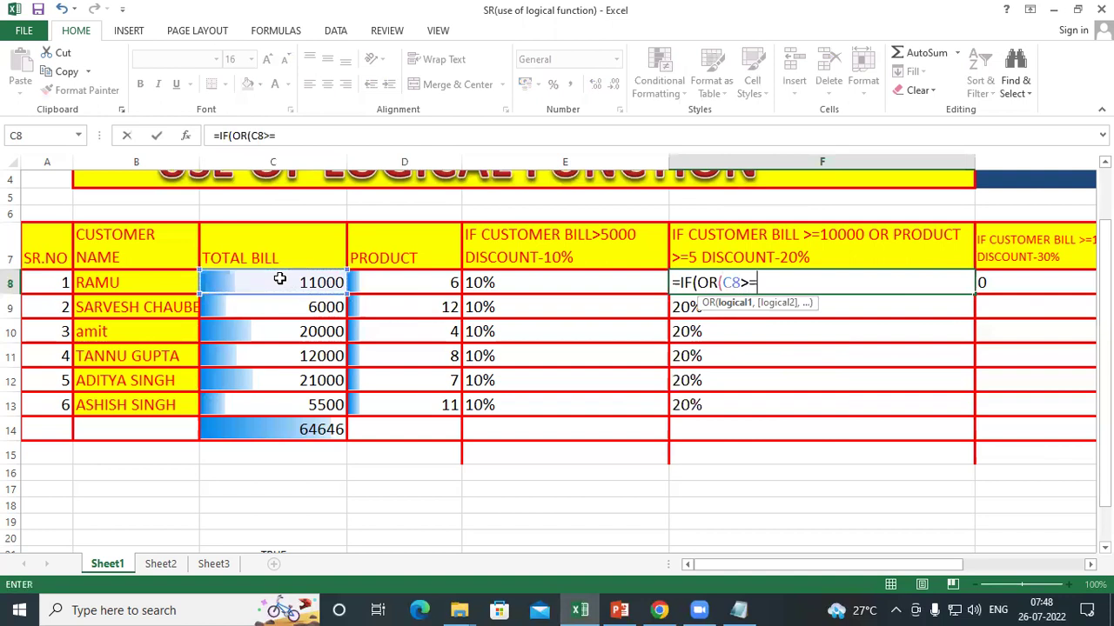
type("10000,")
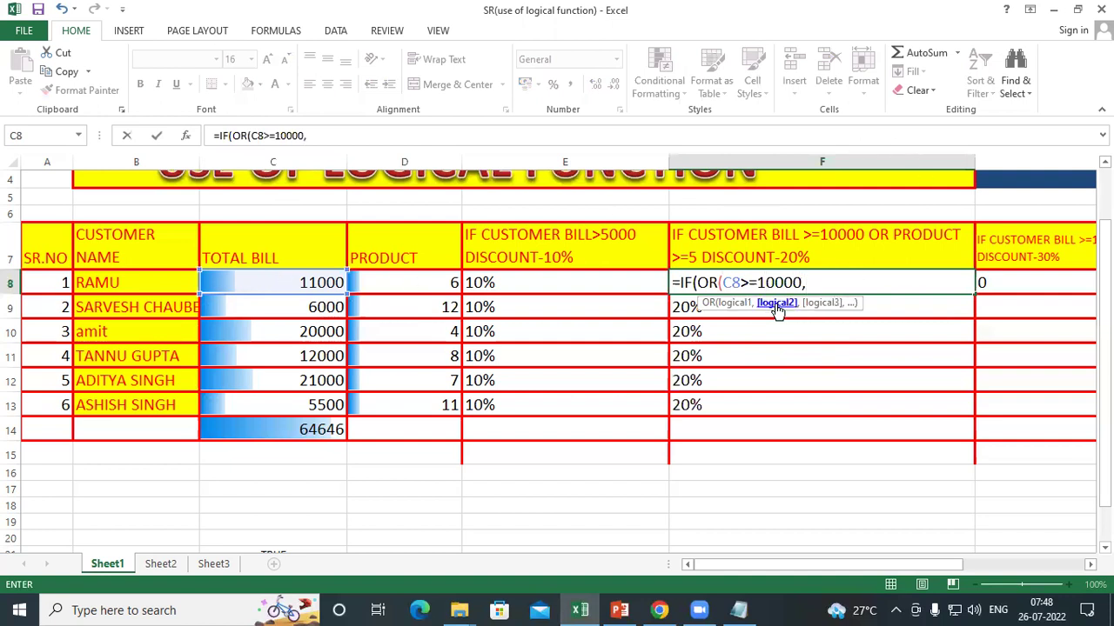
left_click(398, 283)
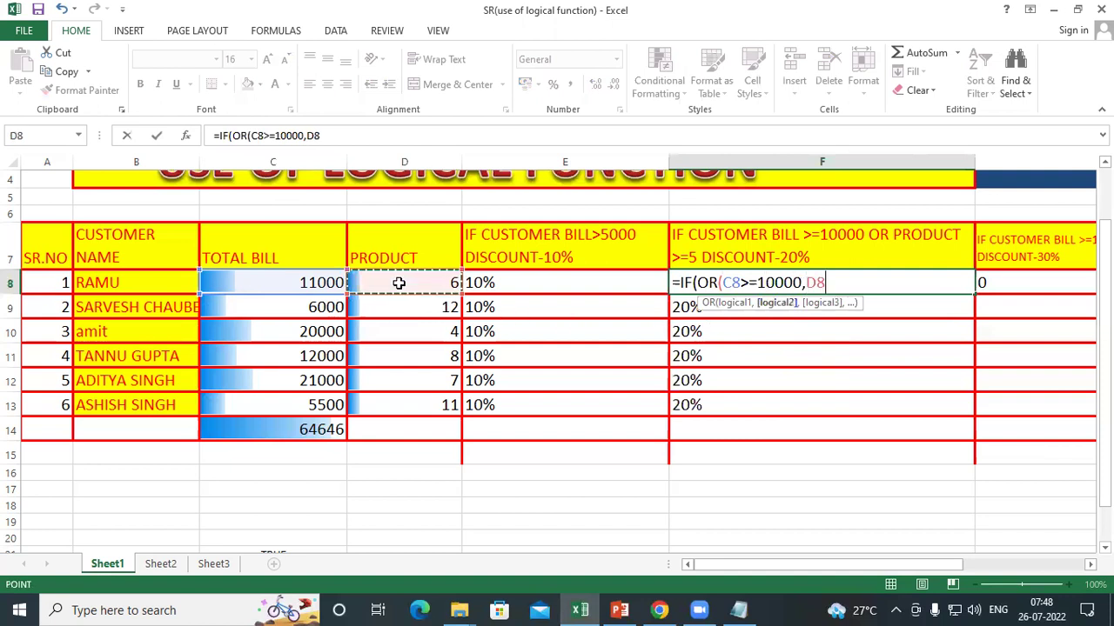
type(">=")
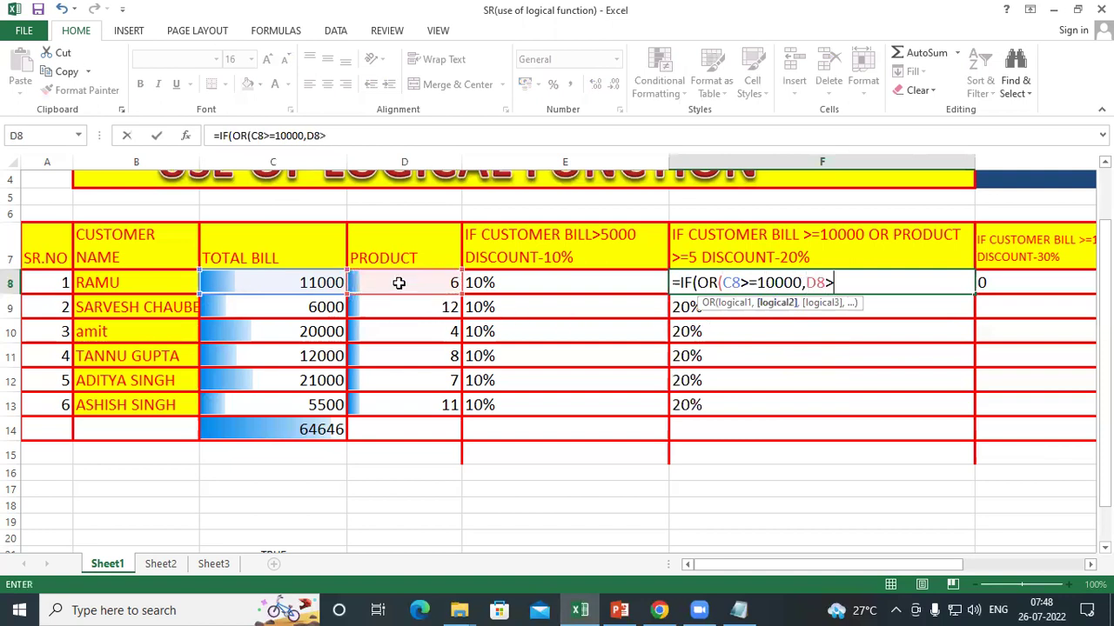
type("5),")
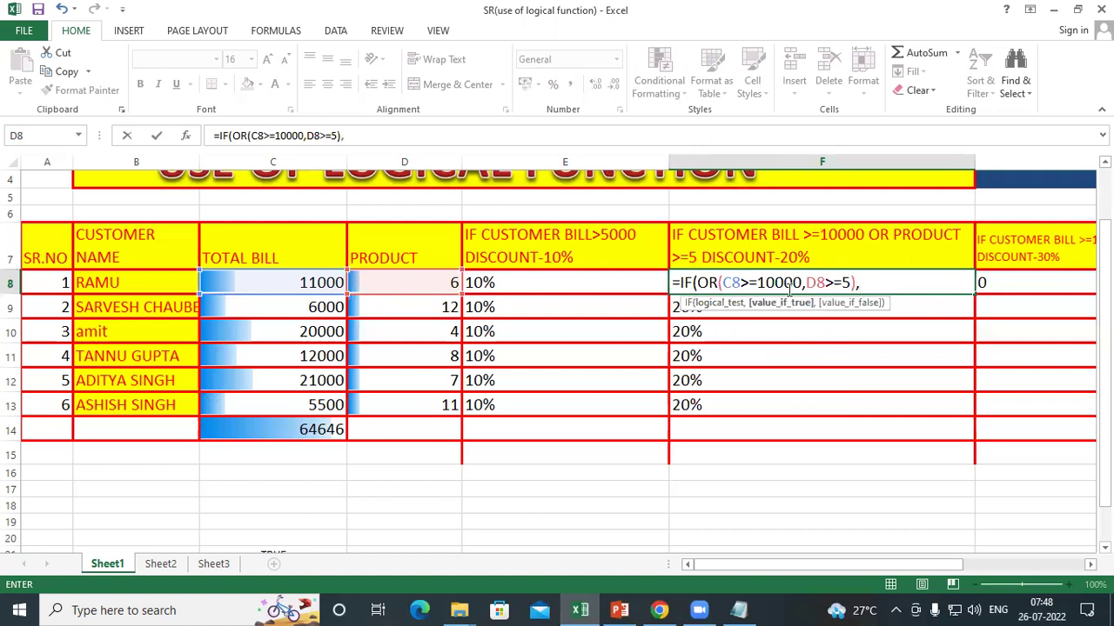
- Complete the F8 formula with "20%" as the true value and "0" as the false value, and copy it down to F13
type("\"20%\"")
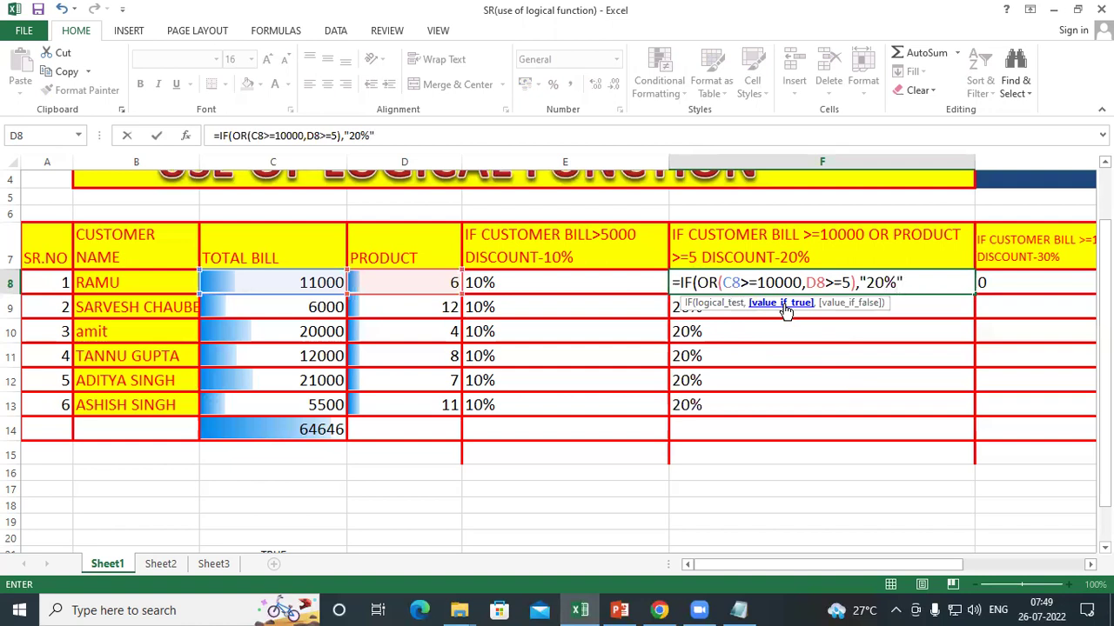
type(",\"")
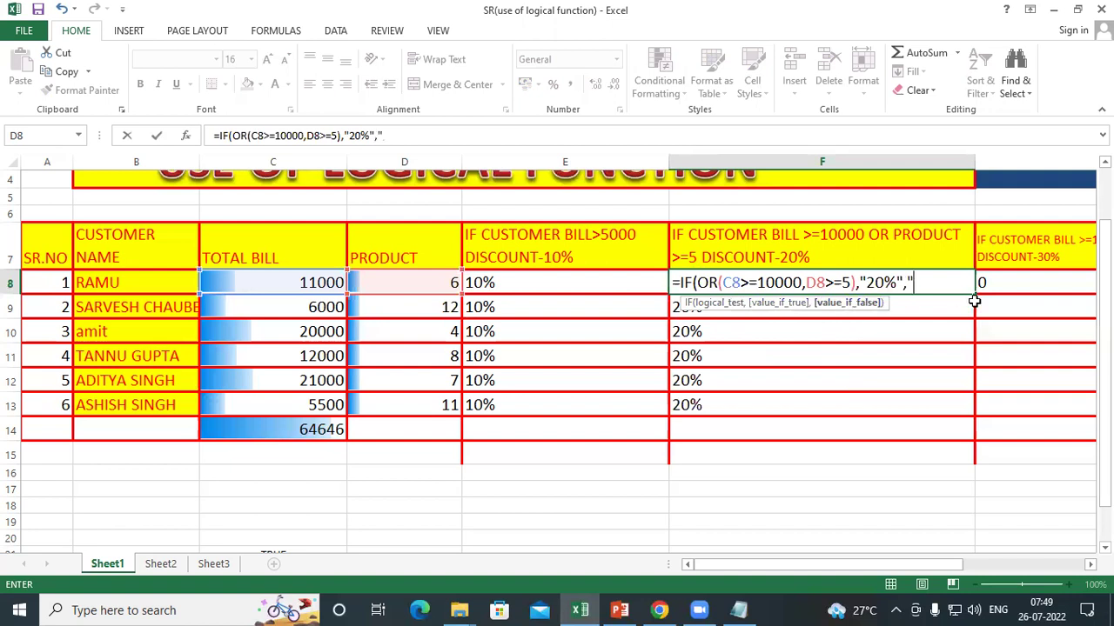
type("0\")")
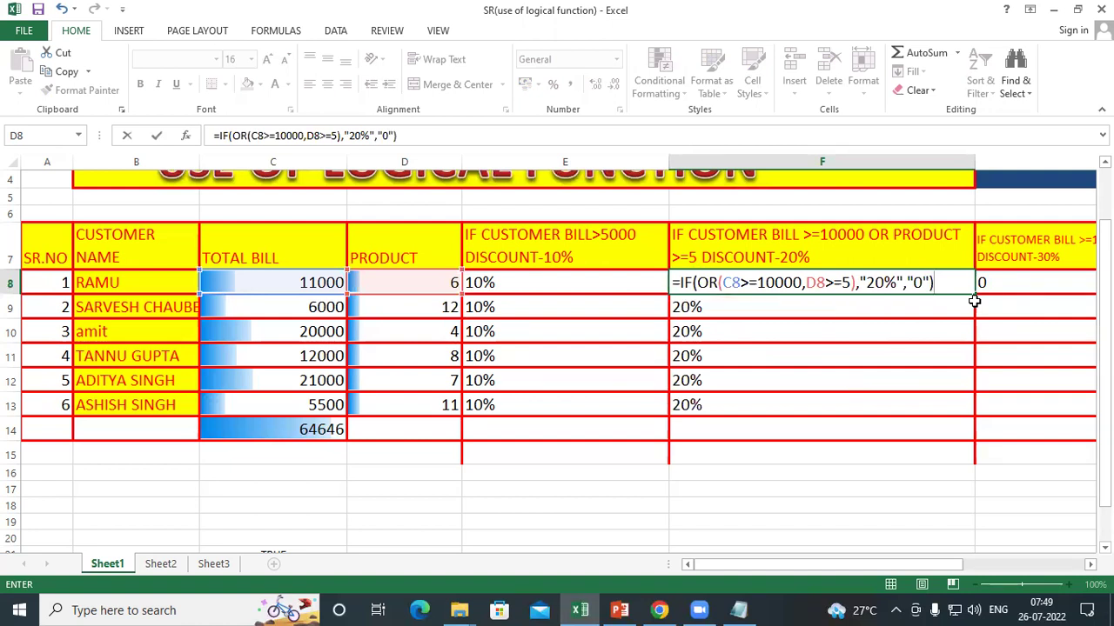
key("Return")
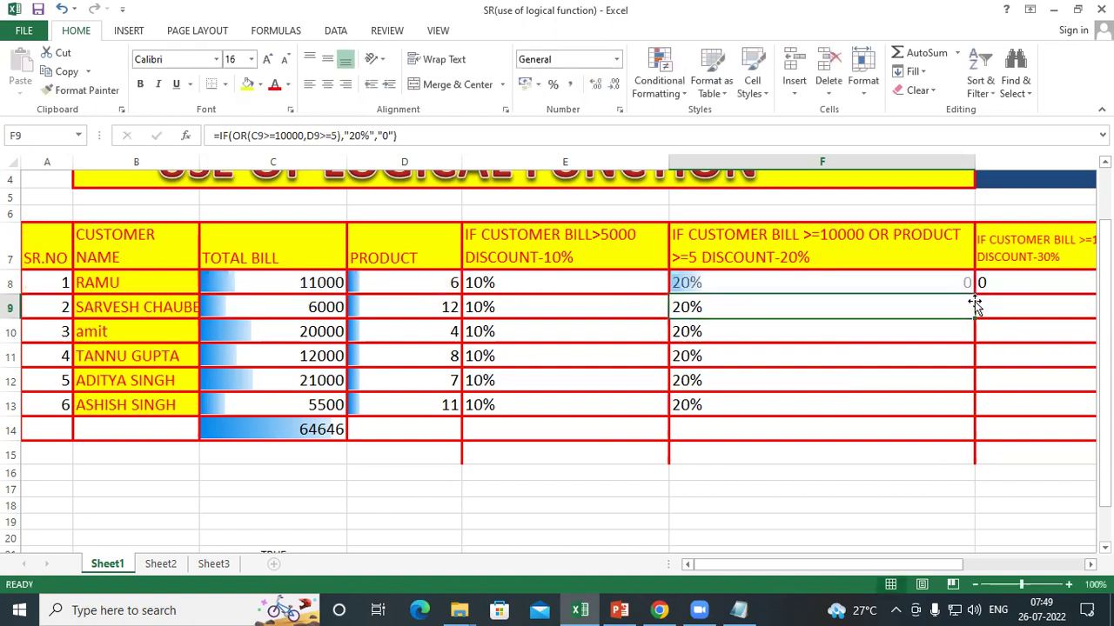
left_click(885, 283)
left_click_drag(973, 294, 983, 412)
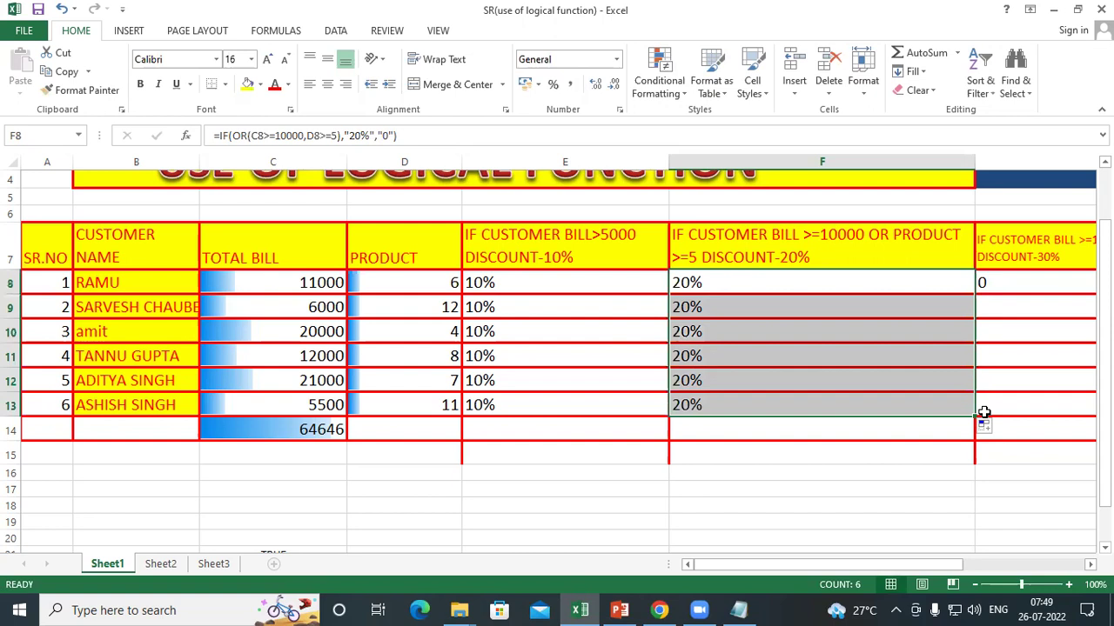
- Switch to the Notepad notes and begin a new formula line with =IF(OR( a few lines below the existing ones
left_click(738, 610)
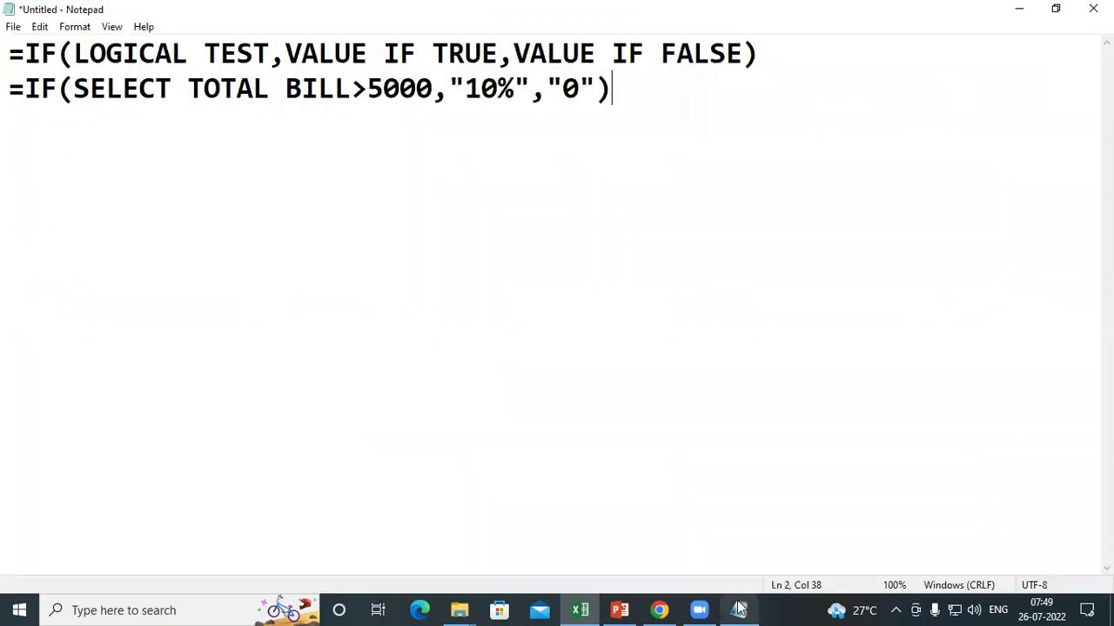
key("Return")
key("Return")
key("Return")
key("Return")
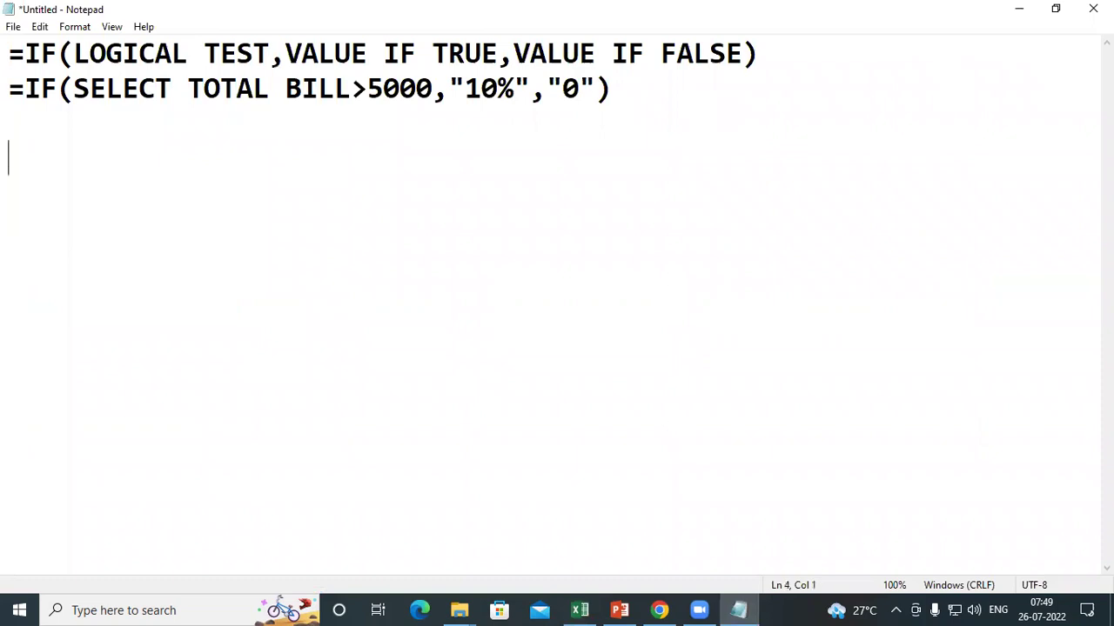
type("=IF")
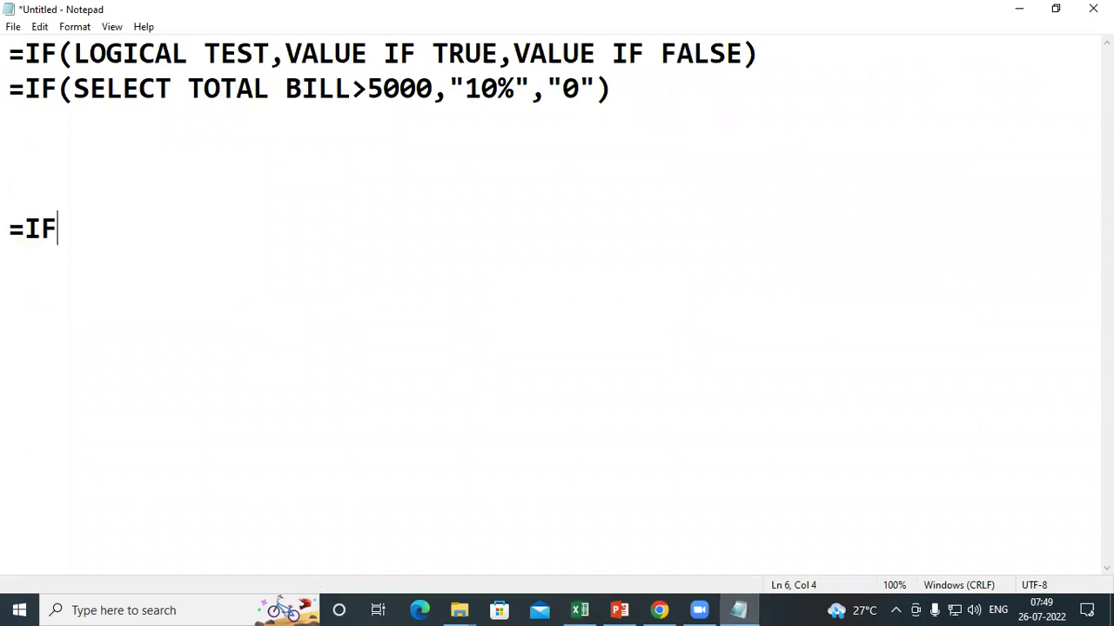
type("(OR(")
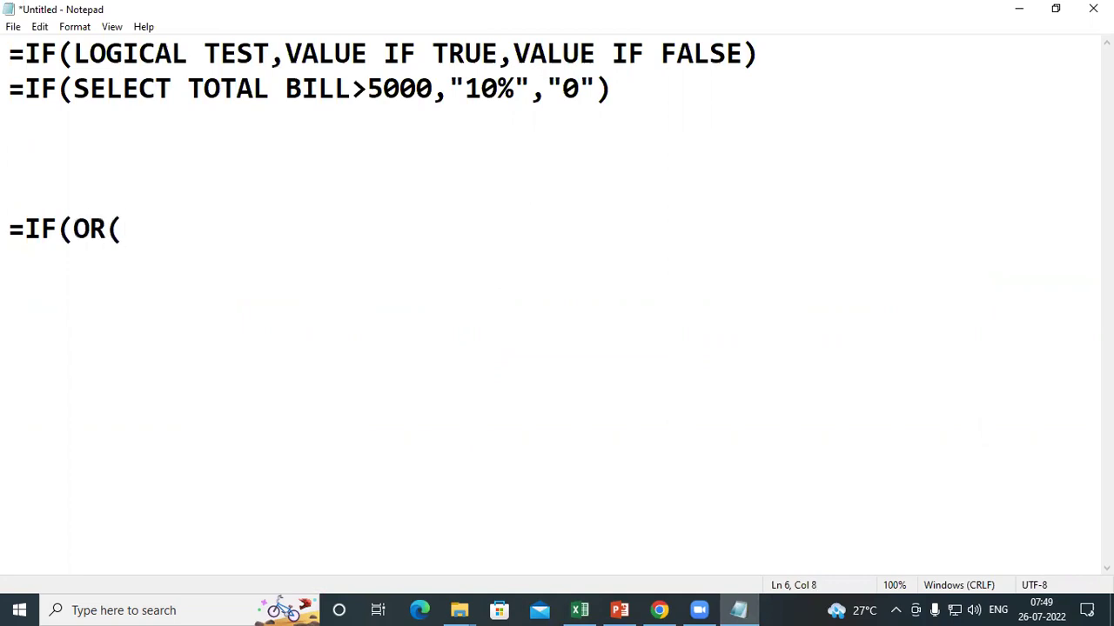
type("LOGI")
type("A")
key("BackSpace")
key("BackSpace")
key("BackSpace")
key("BackSpace")
key("BackSpace")
type("TOTAL")
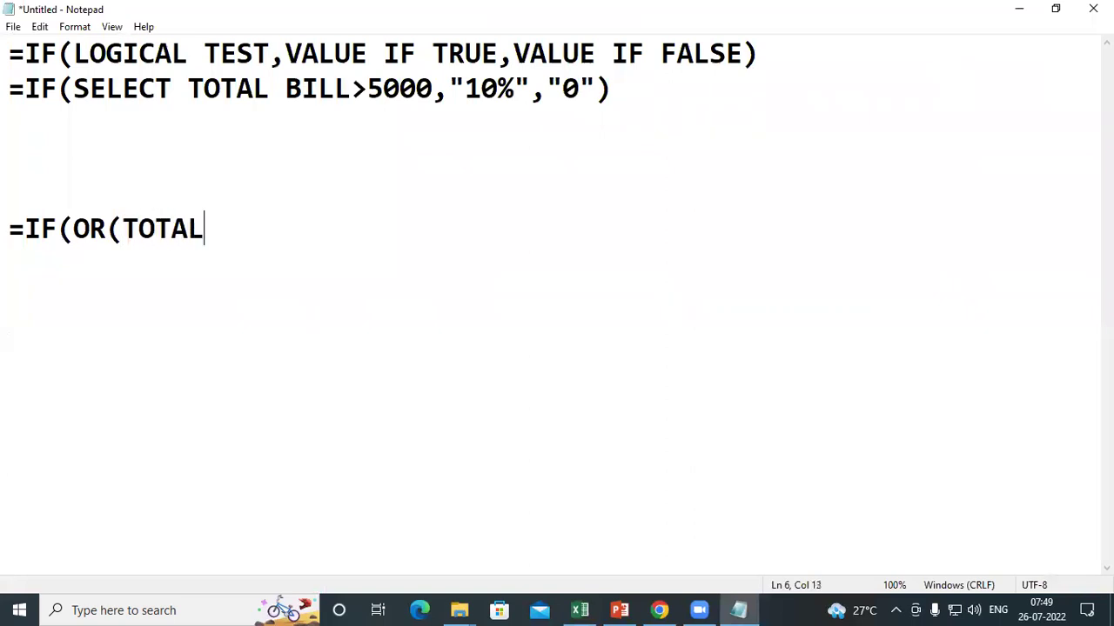
key("BackSpace")
key("BackSpace")
key("BackSpace")
key("BackSpace")
key("BackSpace")
key("BackSpace")
- Add the conditions SELECT TOTAL BILL>=10000 and SELECT PRODUCT>=5 to the OR function in the Notepad formula line and close its bracket
type("S")
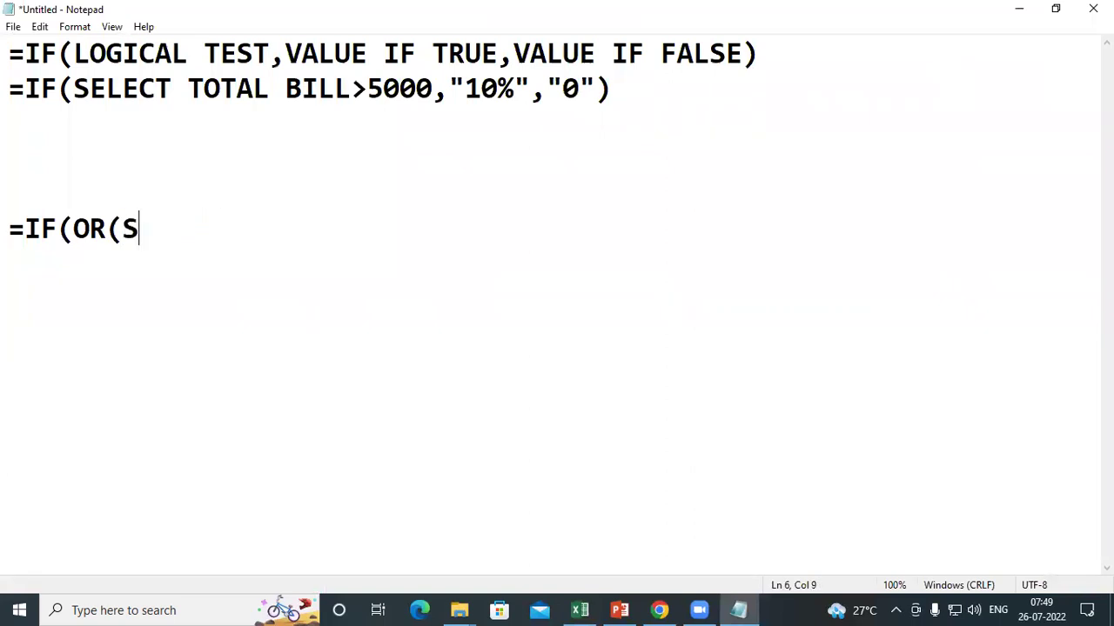
type("ELECT TOT")
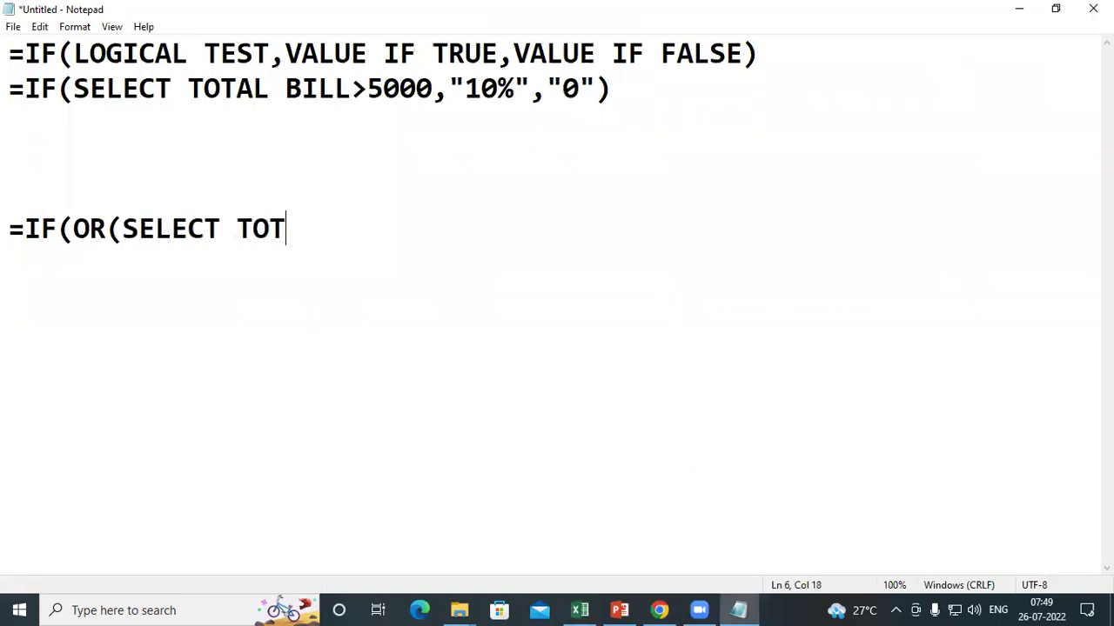
type("AL BIL")
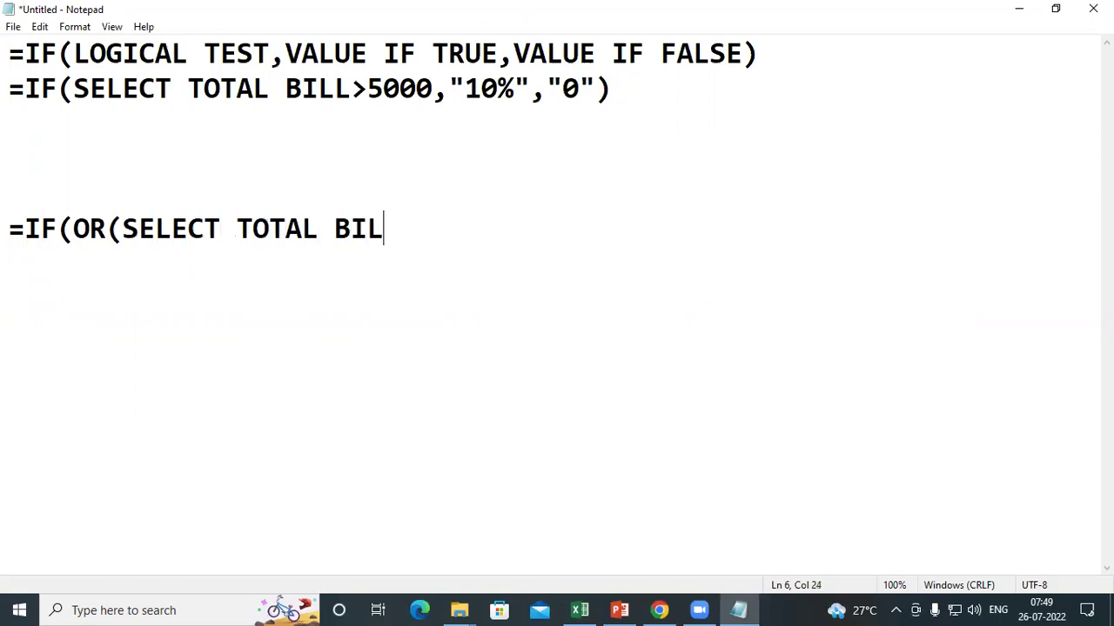
type("L>=100")
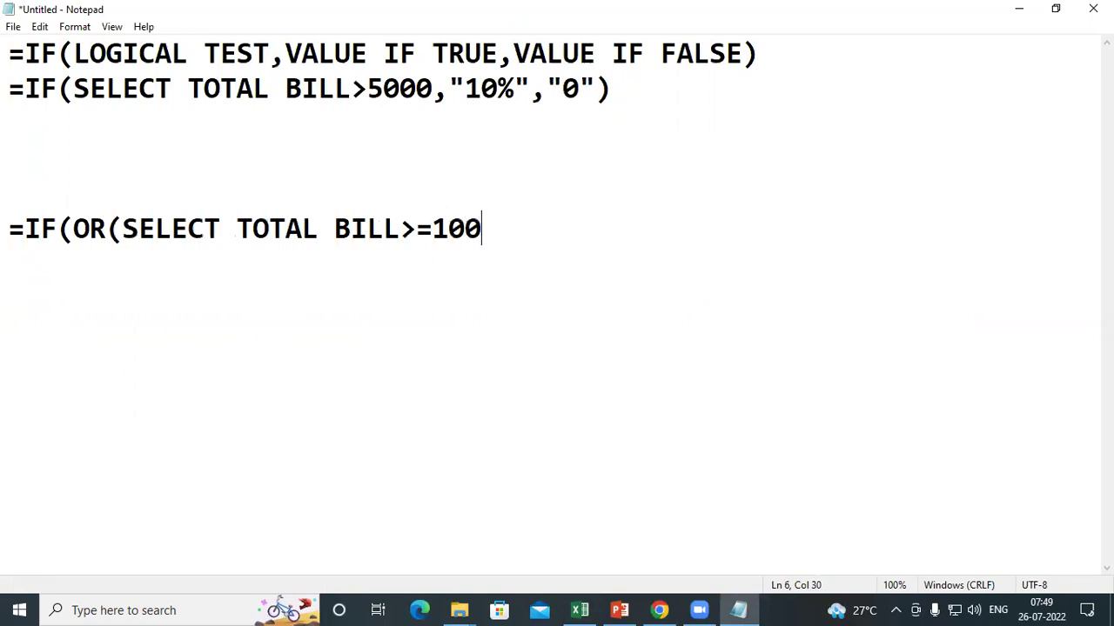
type("00,SELECT")
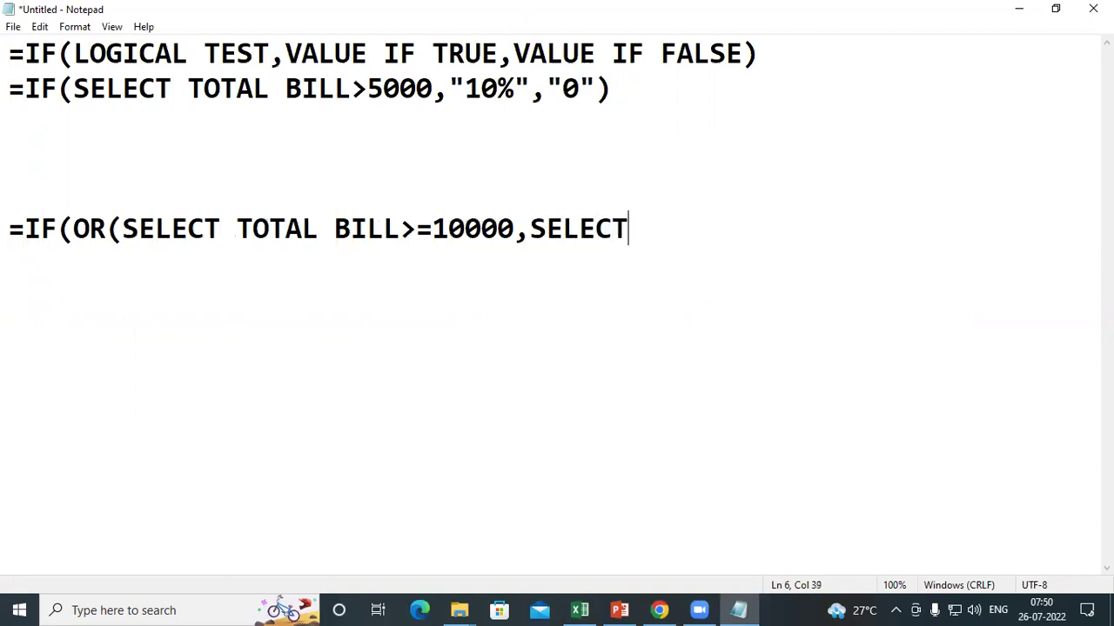
type(" PRODUCT")
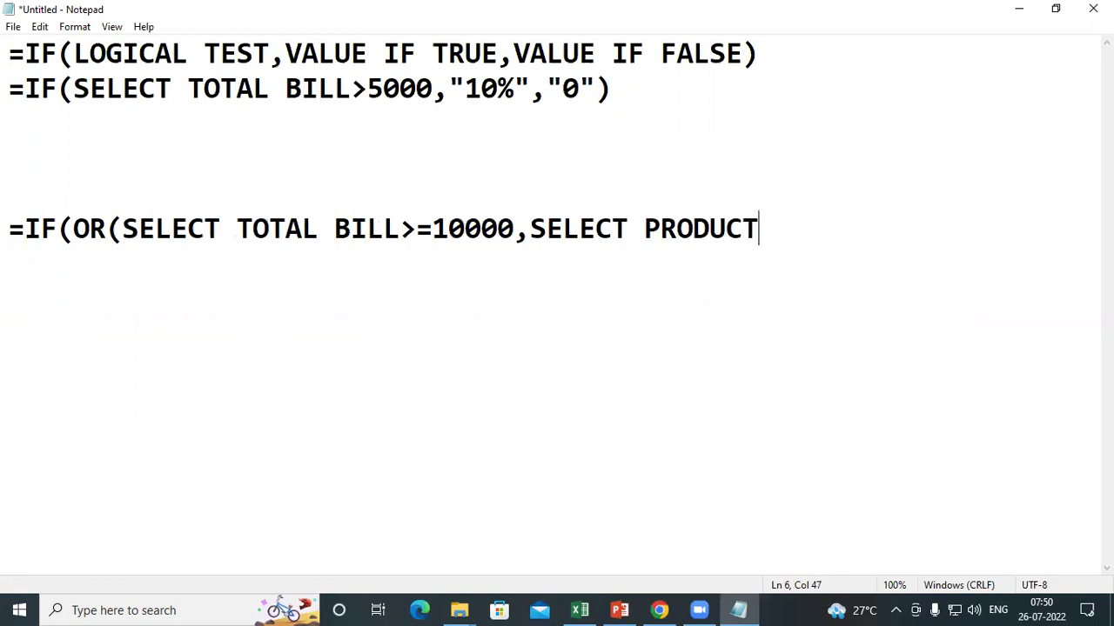
type(">=5),")
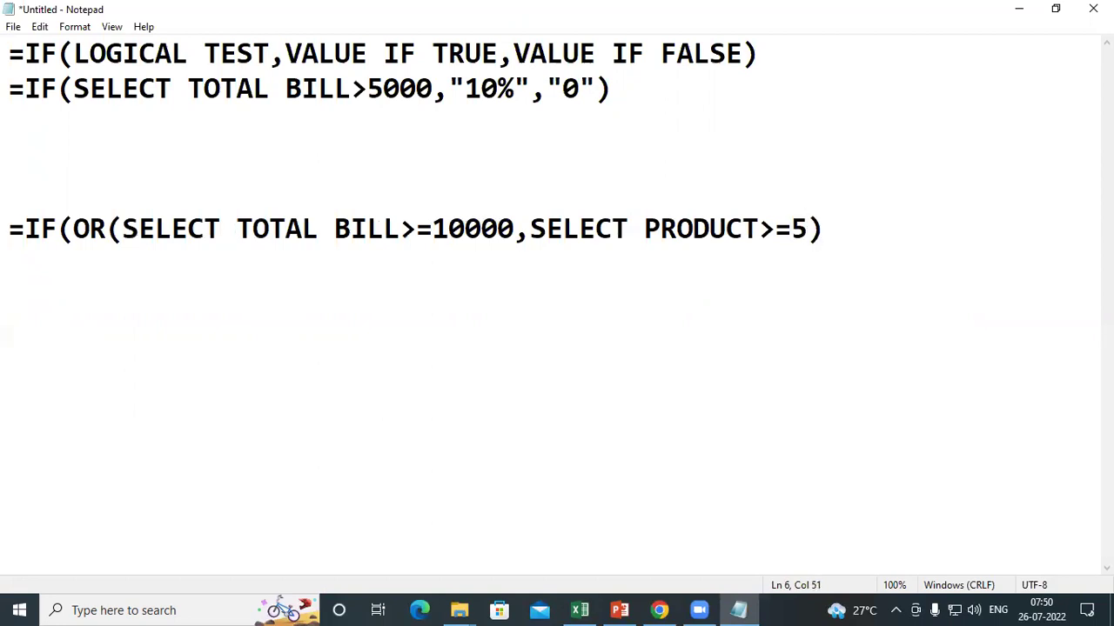
- Finish the OR formula line with "20%" as the true value, "0" as the false value and a closing bracket
type("\"20")
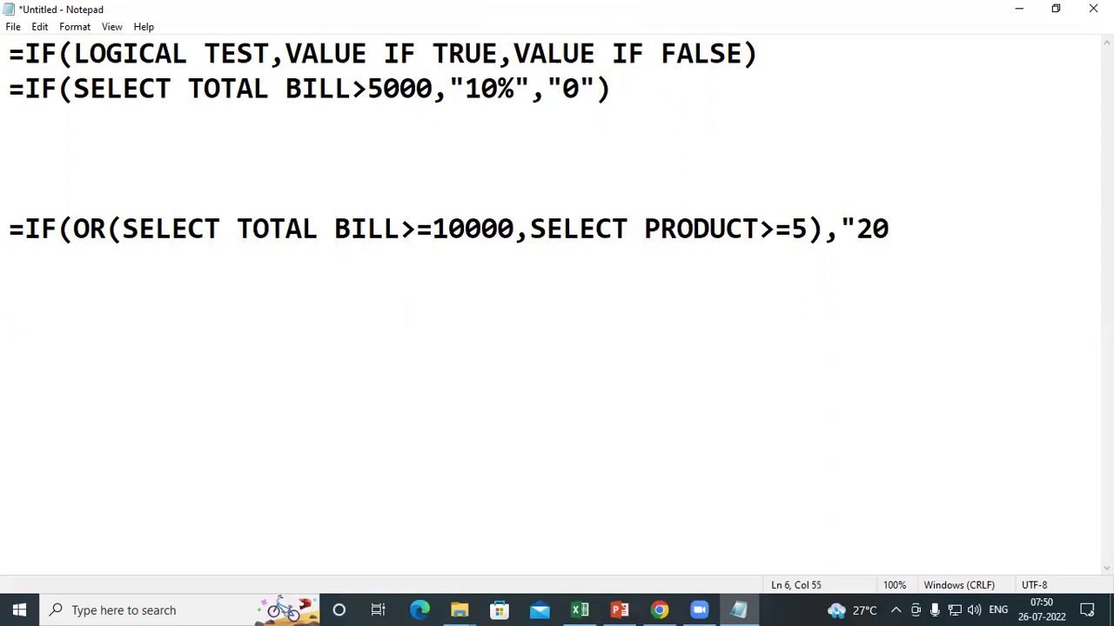
type("%\",\"0\"")
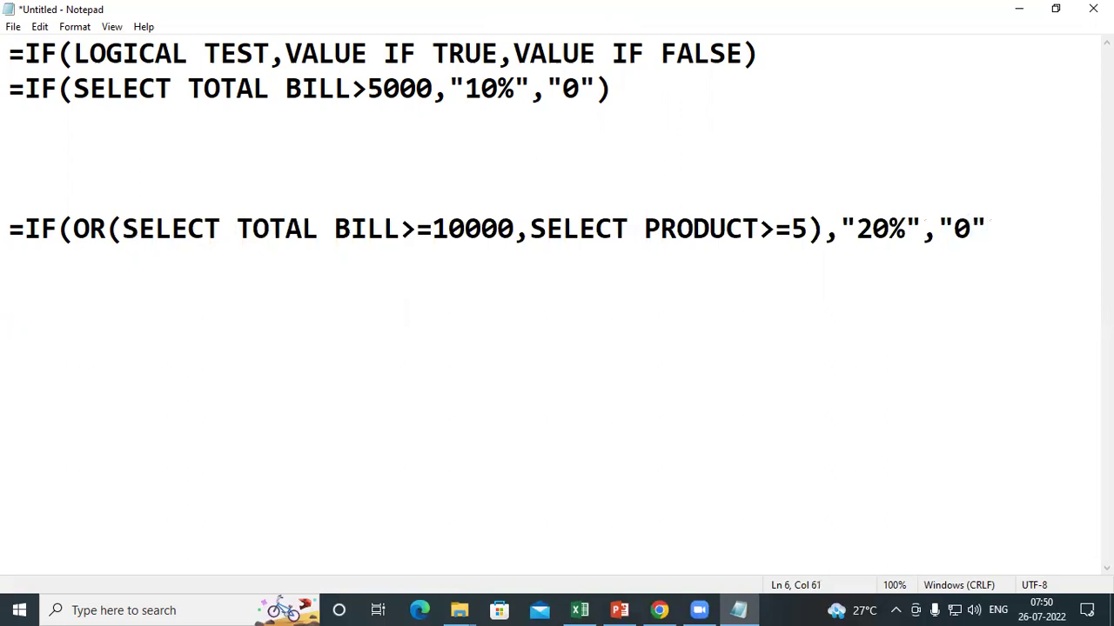
type(")")
- Switch to the Excel workbook and start a new formula in G8 with =IF(AND( in the 30% discount column
left_click(581, 610)
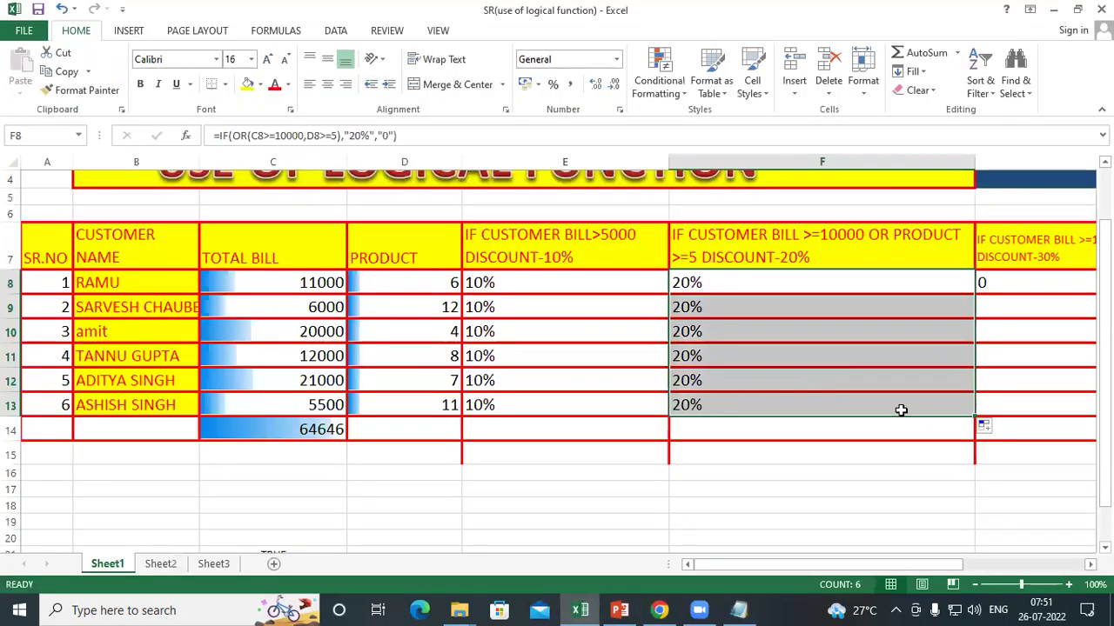
scroll(798, 346, "right", 5)
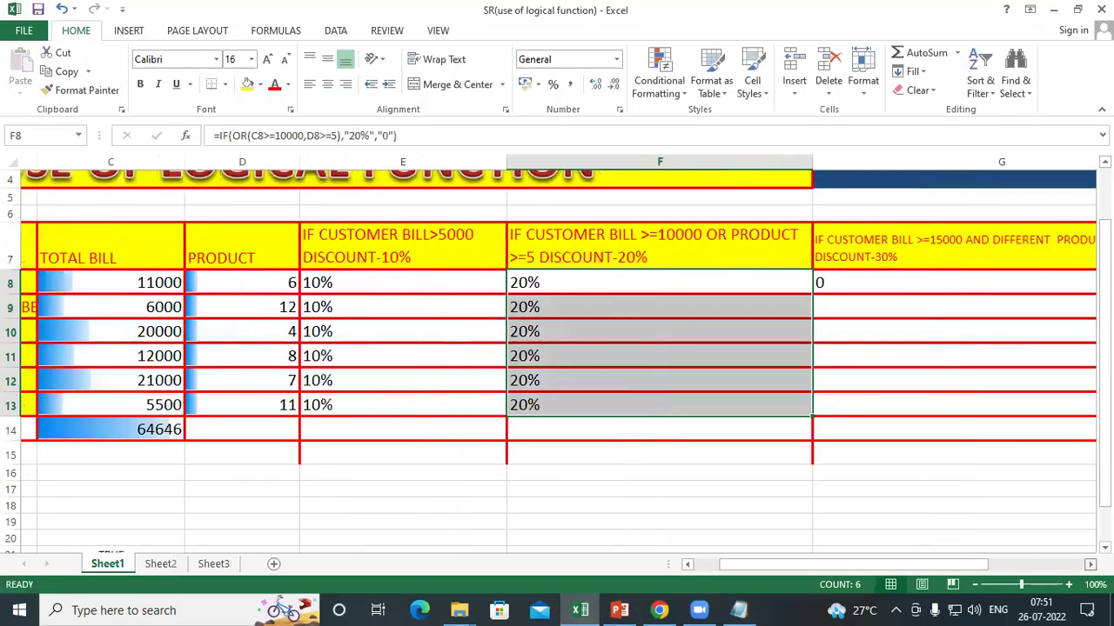
left_click(798, 346)
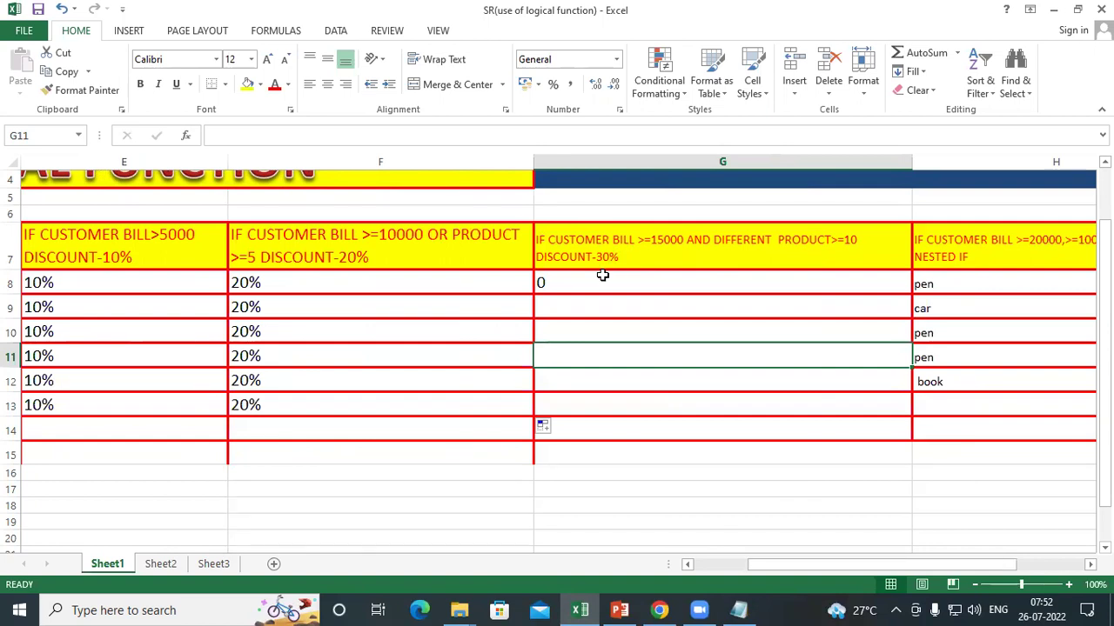
left_click(602, 274)
type("=IF")
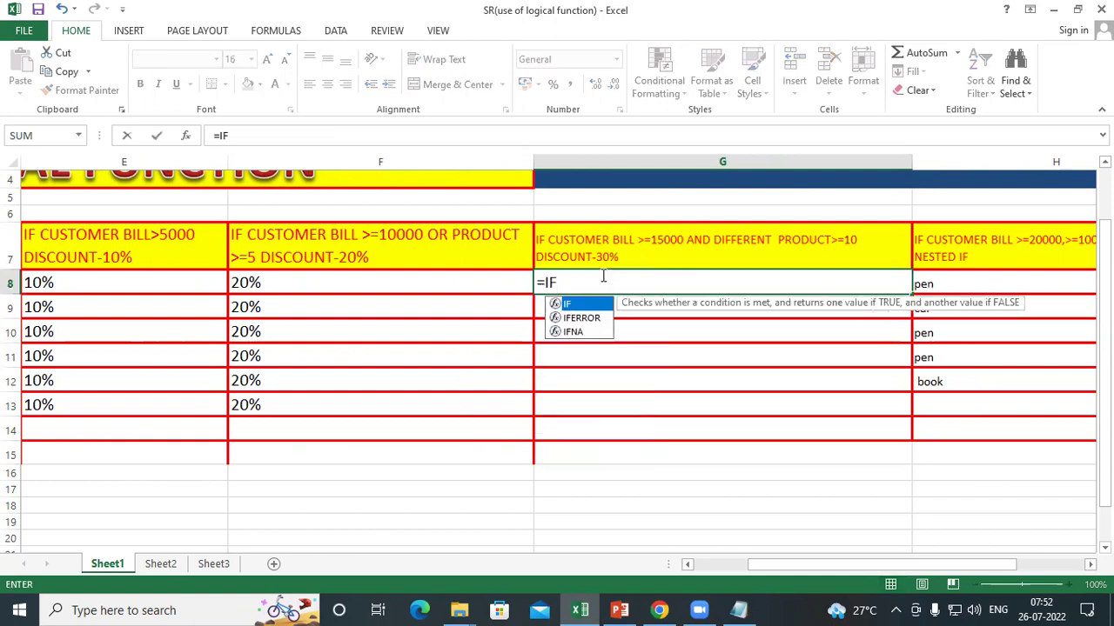
type("(AND")
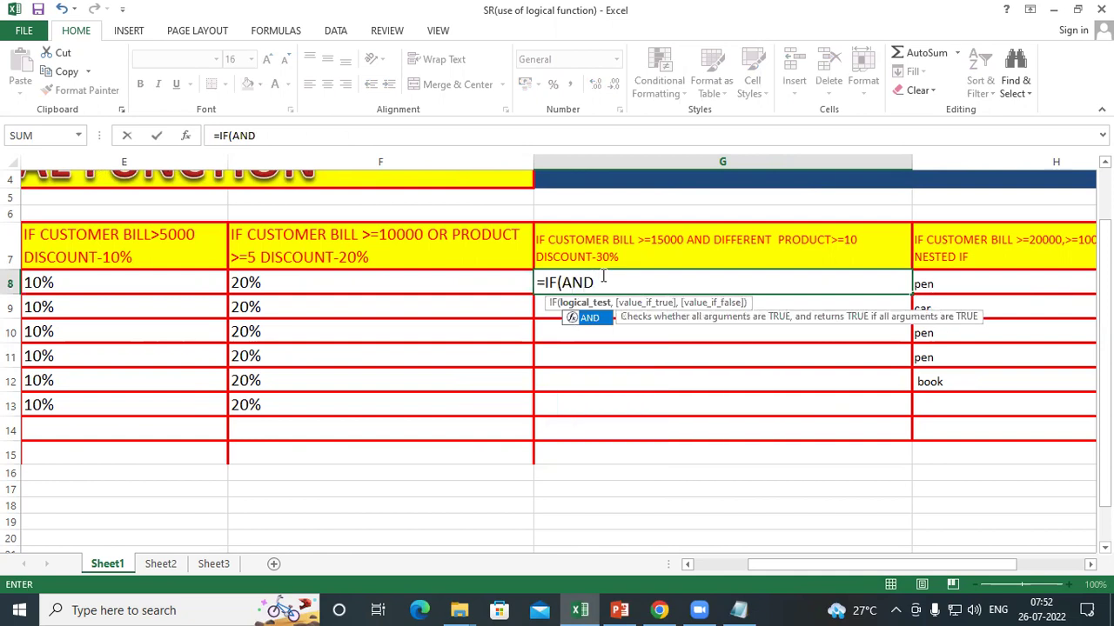
type("(")
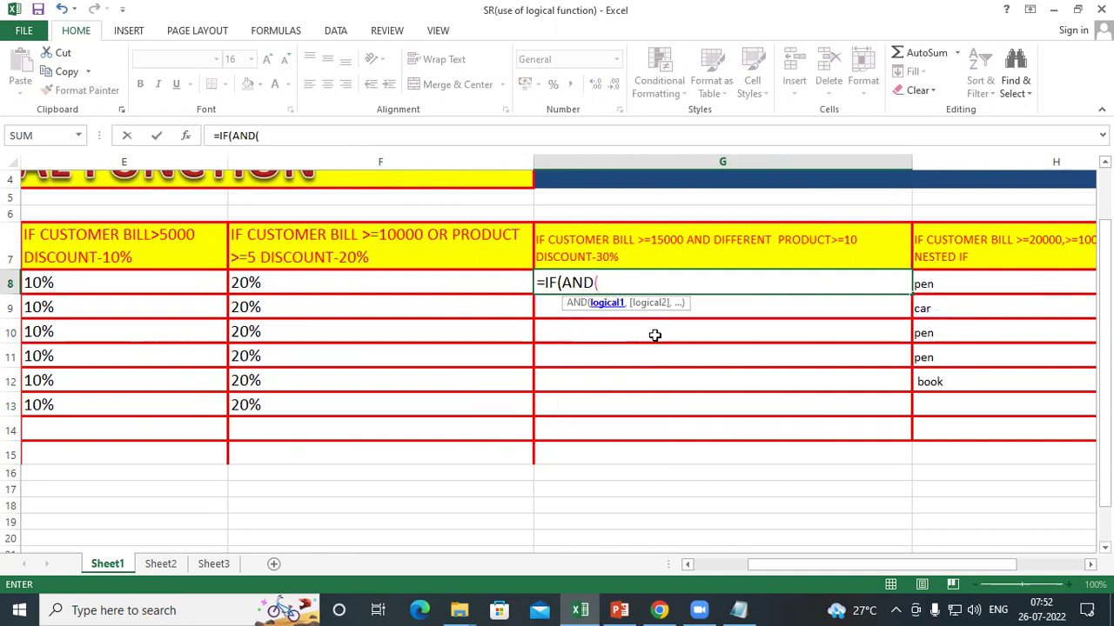
- Add the conditions C8>=15000 and D8>=10 to the AND function in G8 and close its bracket
left_click_drag(792, 567, 732, 572)
left_click(290, 285)
type(">=150")
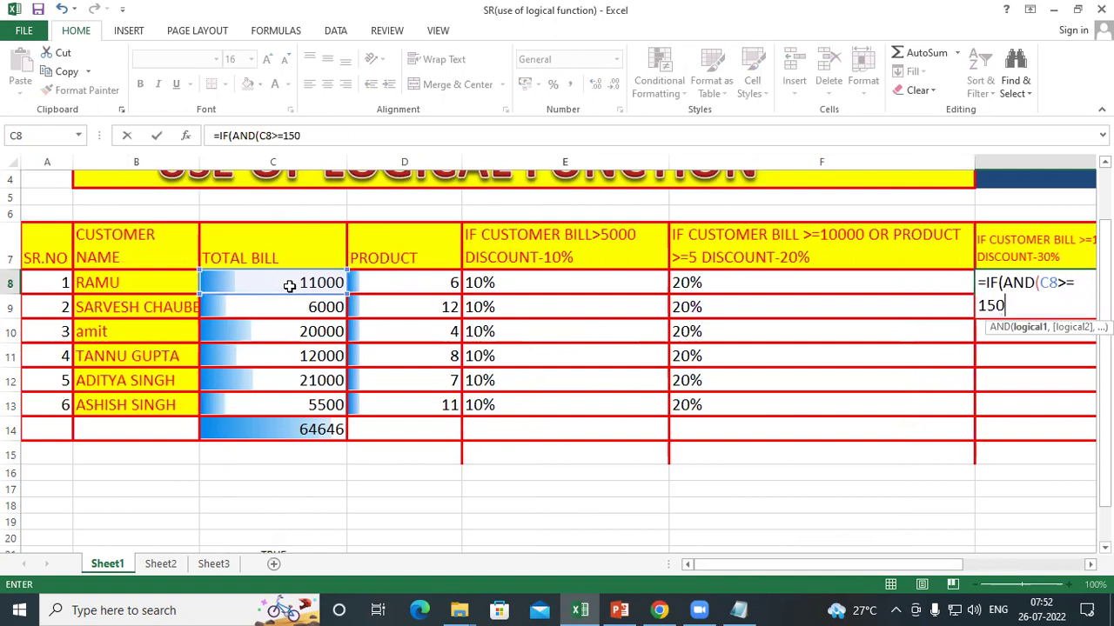
type("00,")
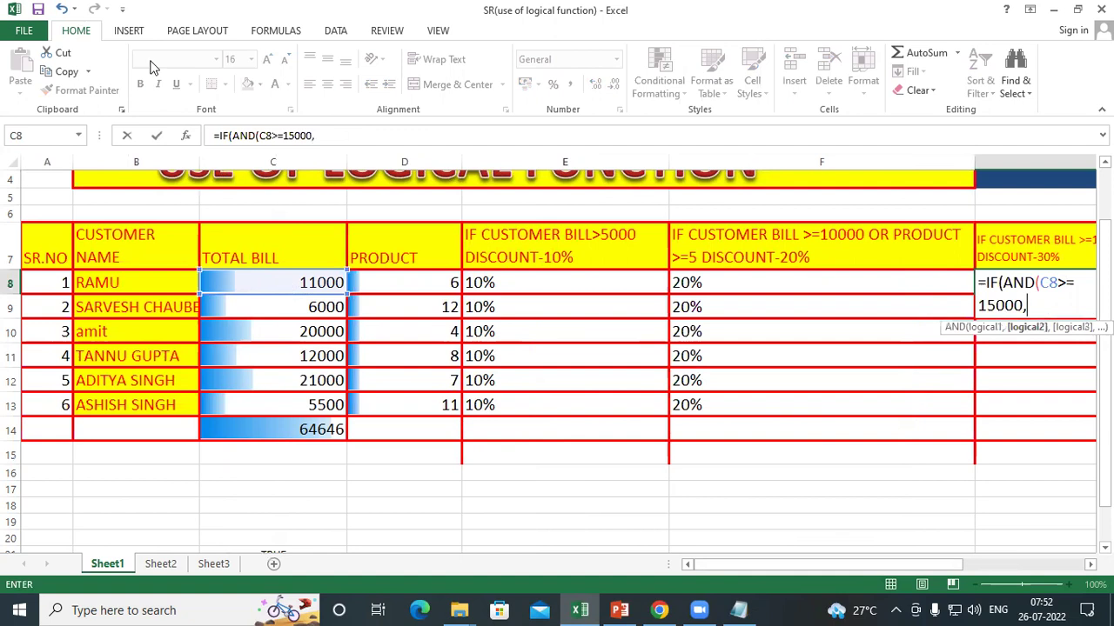
left_click(331, 137)
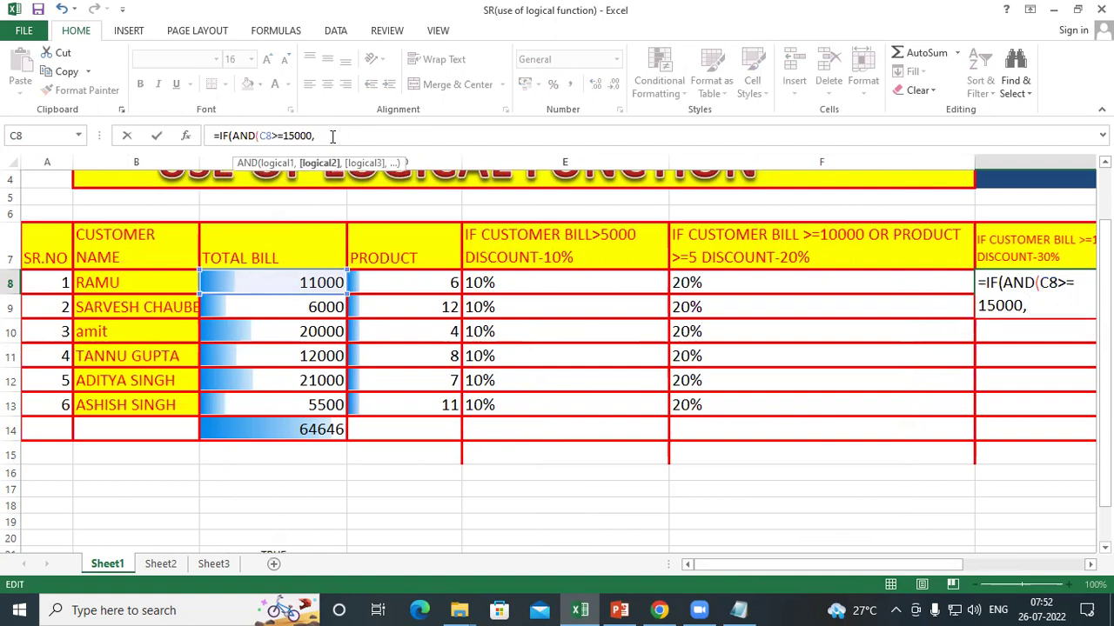
left_click(389, 279)
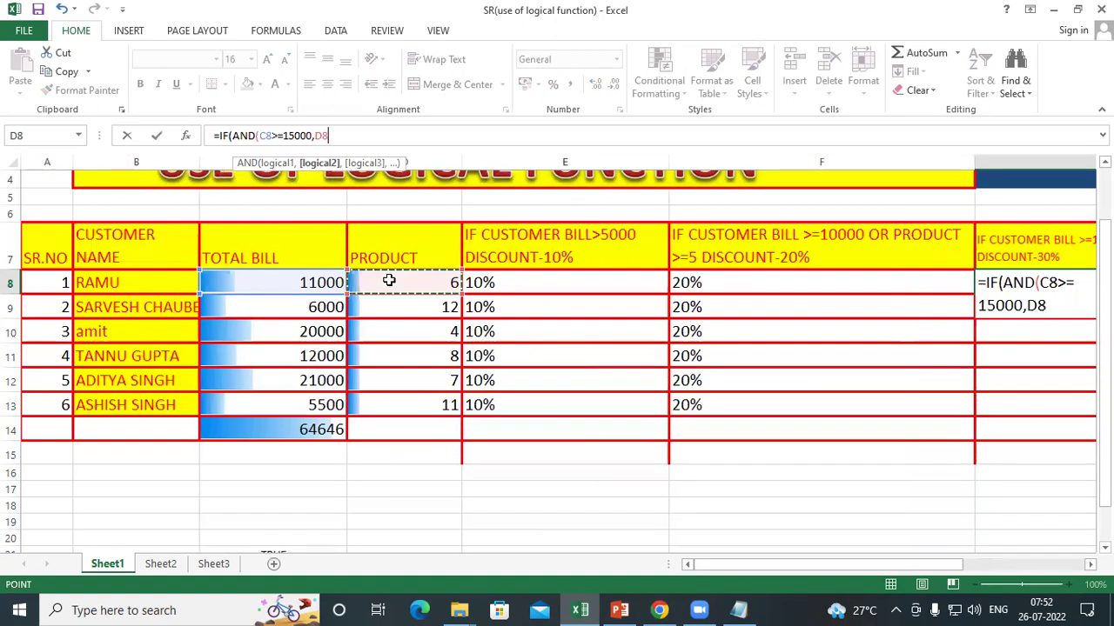
type(">=10")
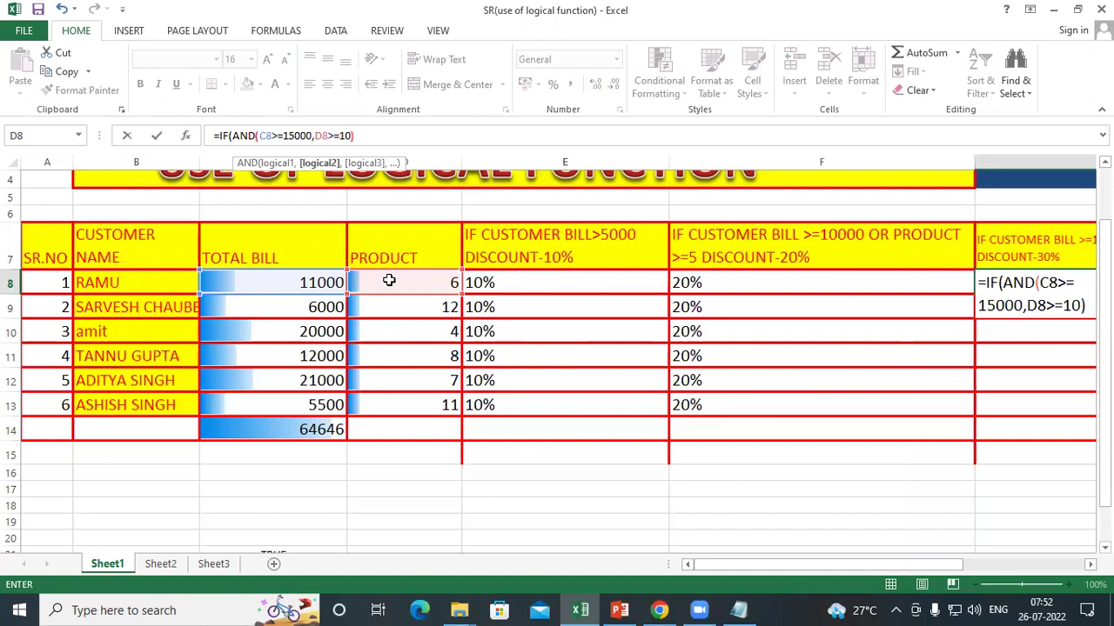
type("),")
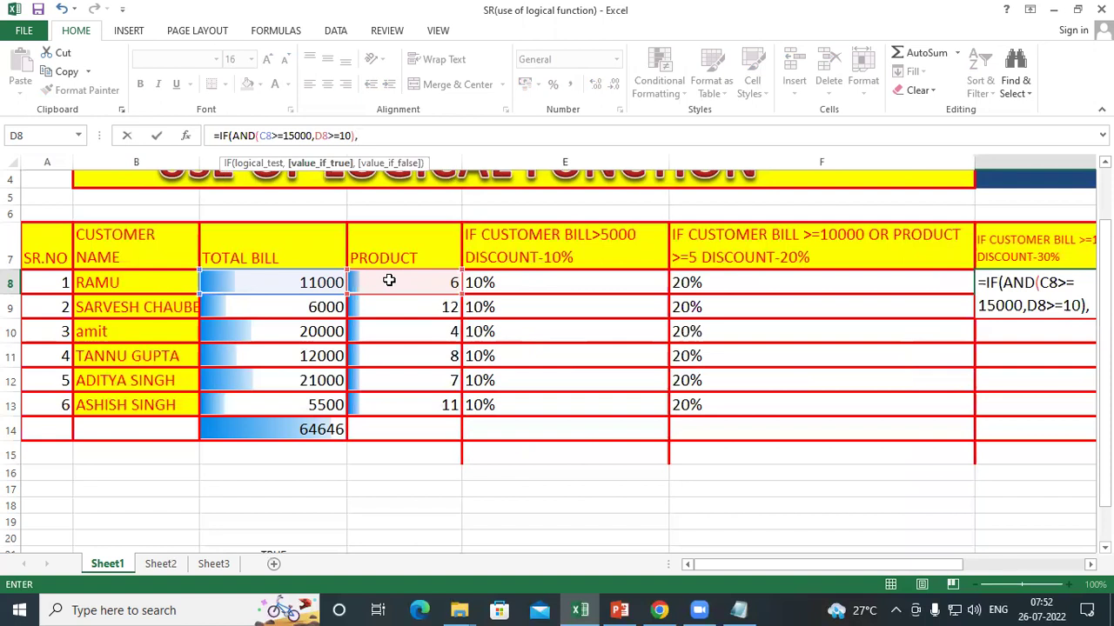
- Complete the G8 formula with "30%" as the true value and "0" as the false value, and copy it down to G13
type("\"30")
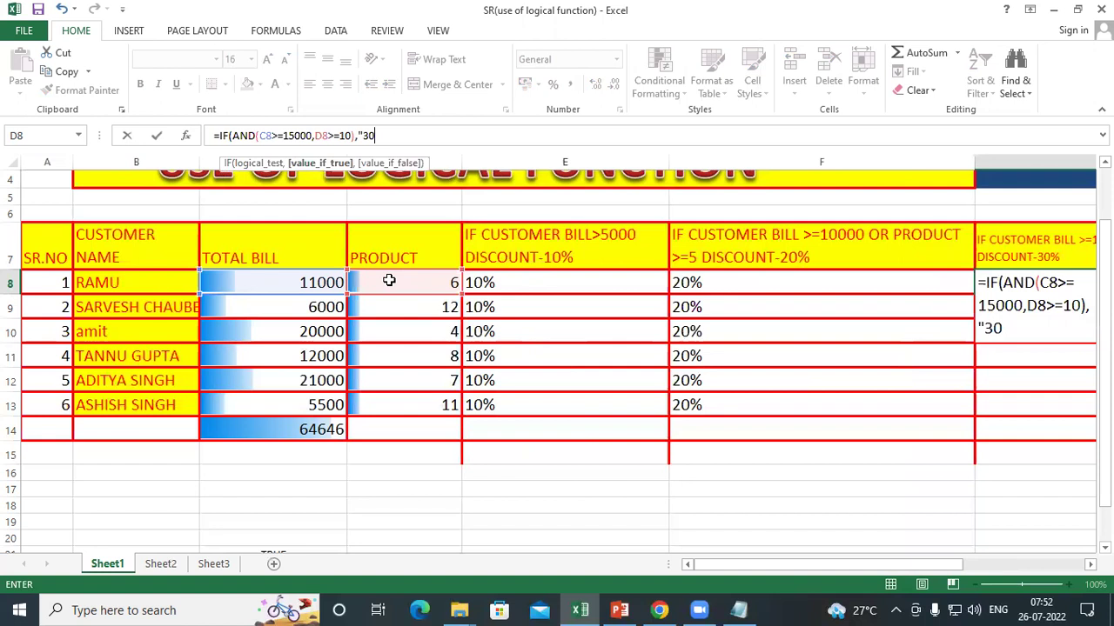
type("%")
type("\"")
type(",\"")
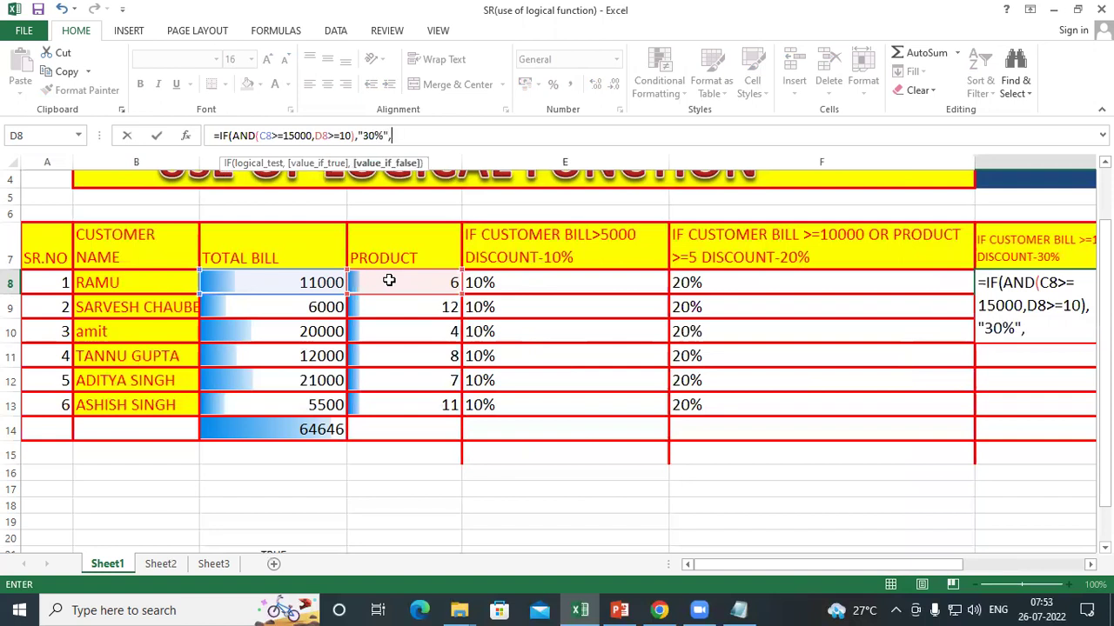
type("0\")")
key("ctrl+Return")
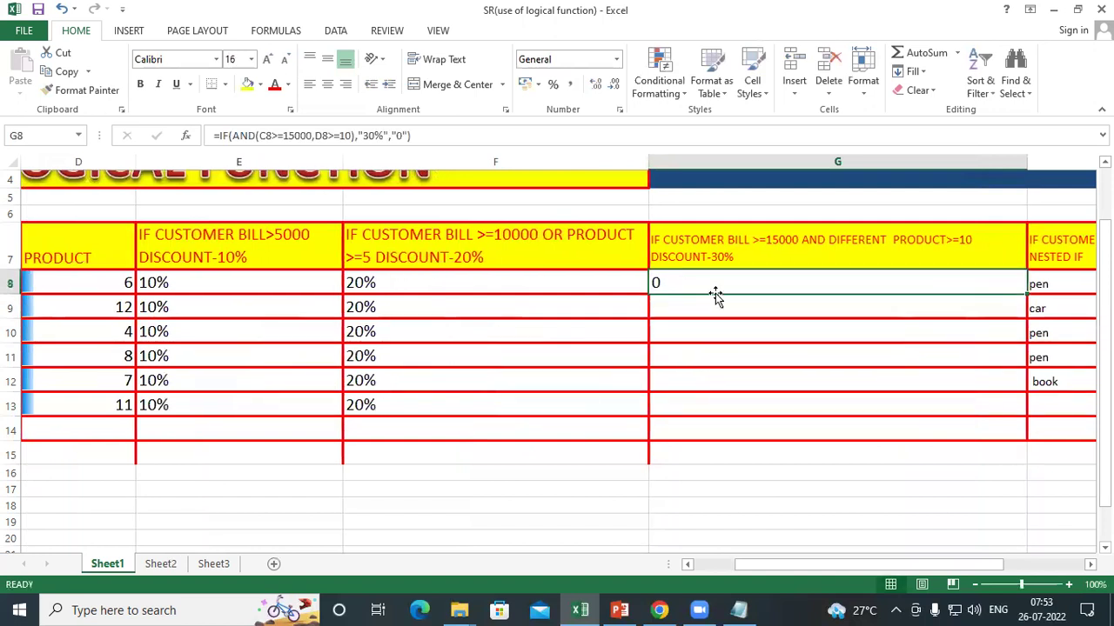
left_click_drag(1030, 340, 1030, 416)
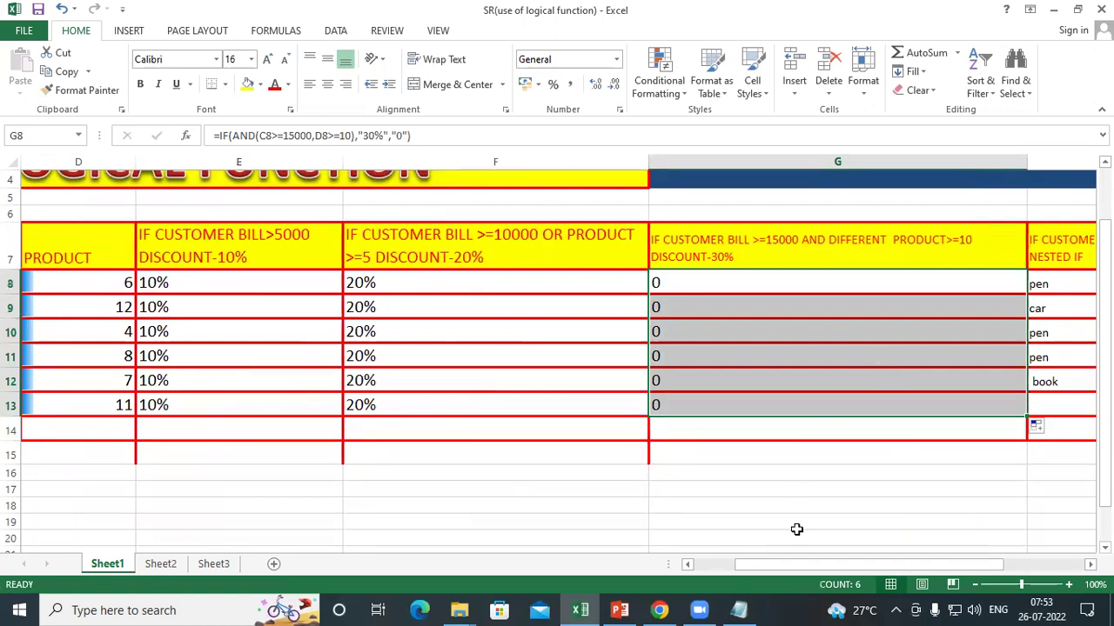
- Review the bills and product counts in rows 8 and 9, set the total bill in C9 to 20000, and check the discount in G9
left_click_drag(808, 565, 727, 568)
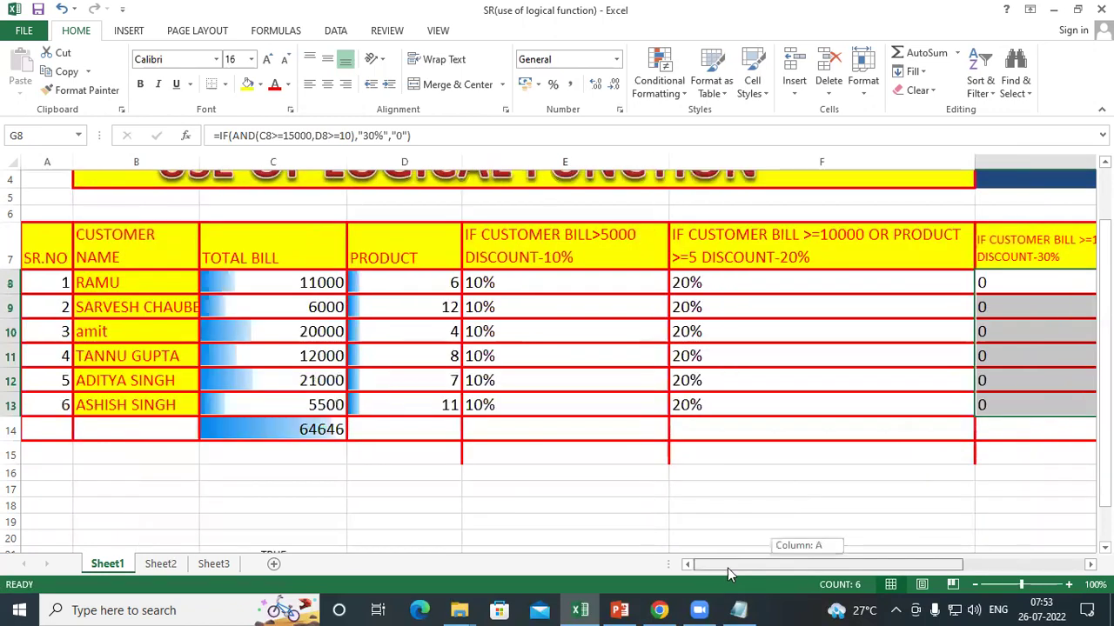
left_click(301, 281)
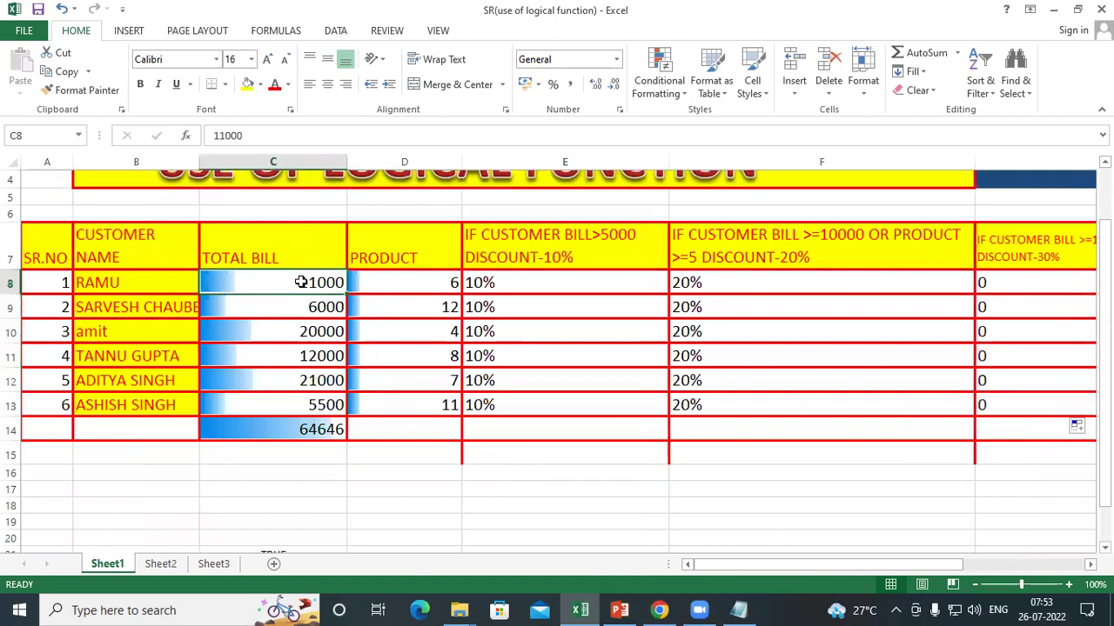
left_click(391, 279)
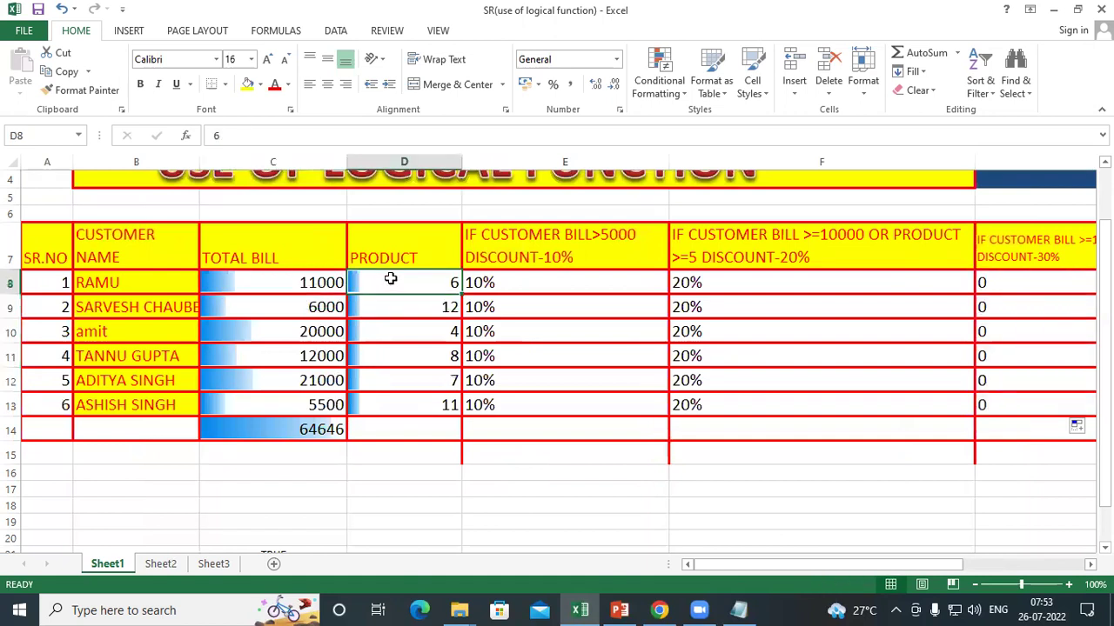
left_click(296, 309)
left_click(434, 309)
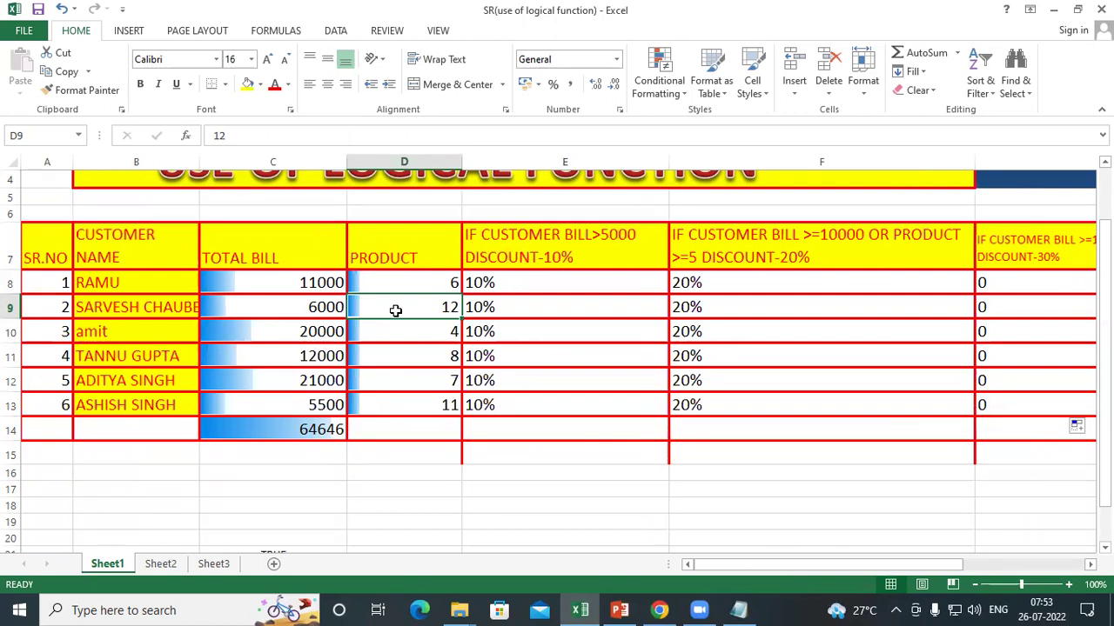
left_click(314, 307)
type("20000")
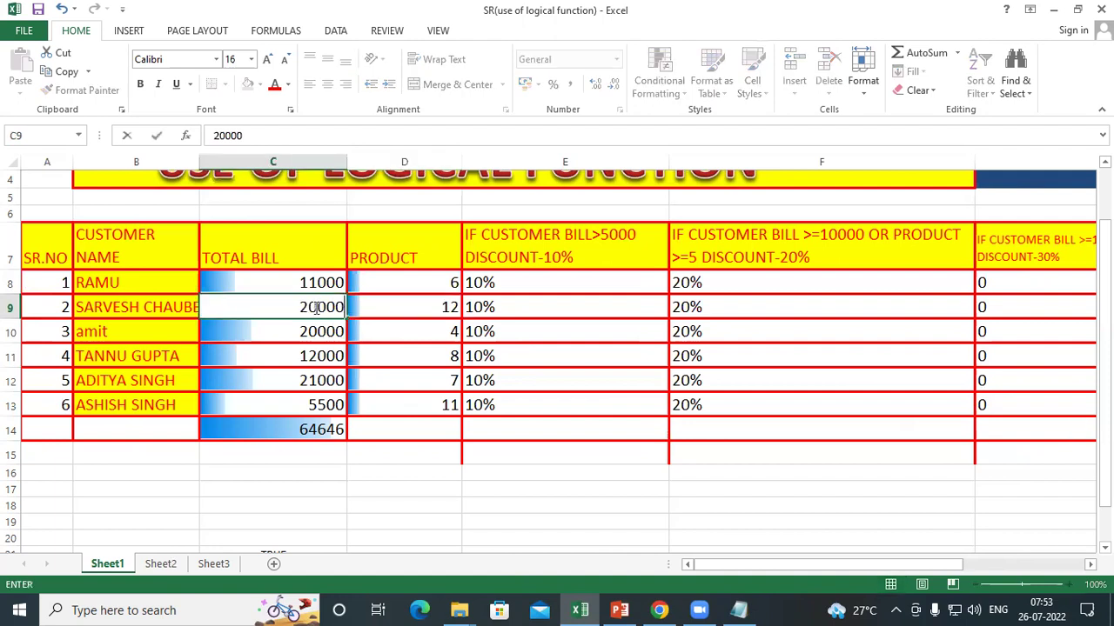
key("ctrl+Return")
key("Return")
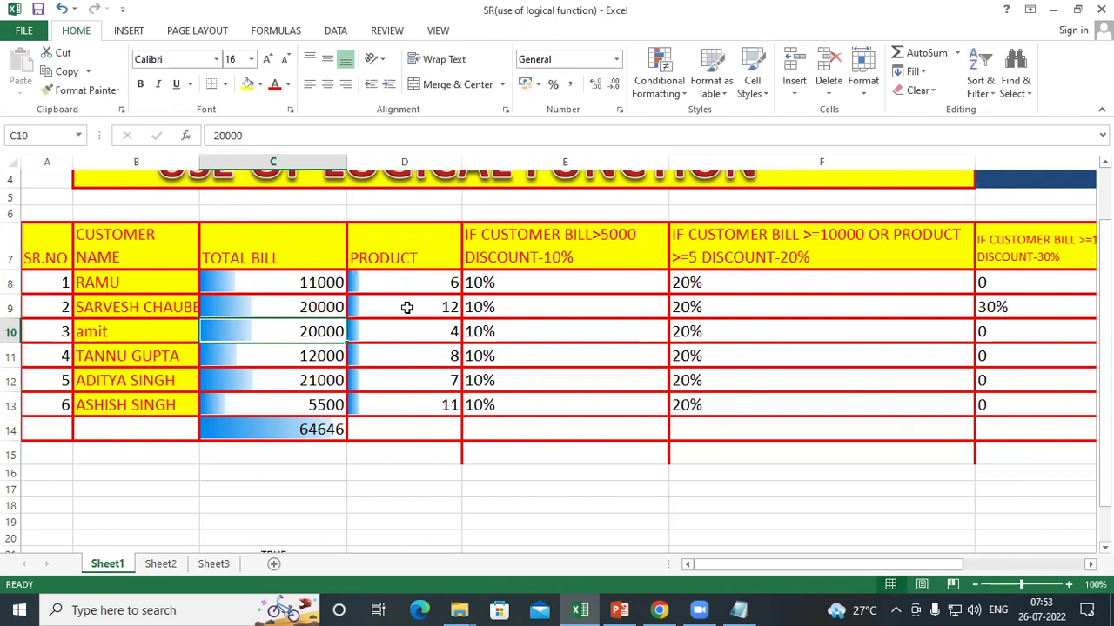
left_click(1090, 565)
left_click(1091, 566)
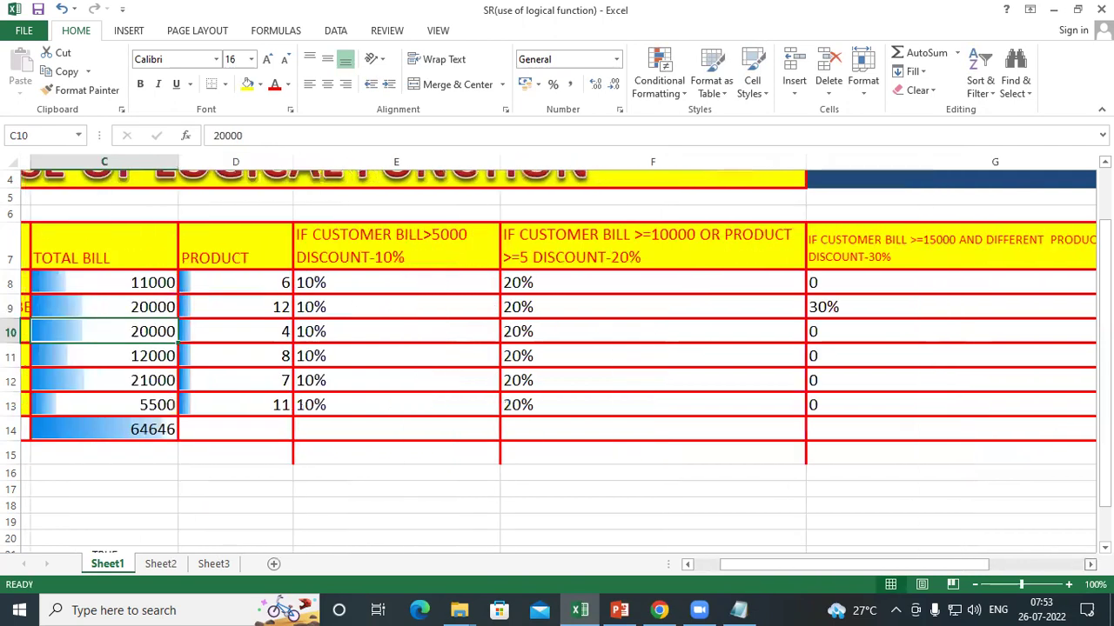
left_click(1090, 565)
left_click(1090, 565)
left_click(615, 316)
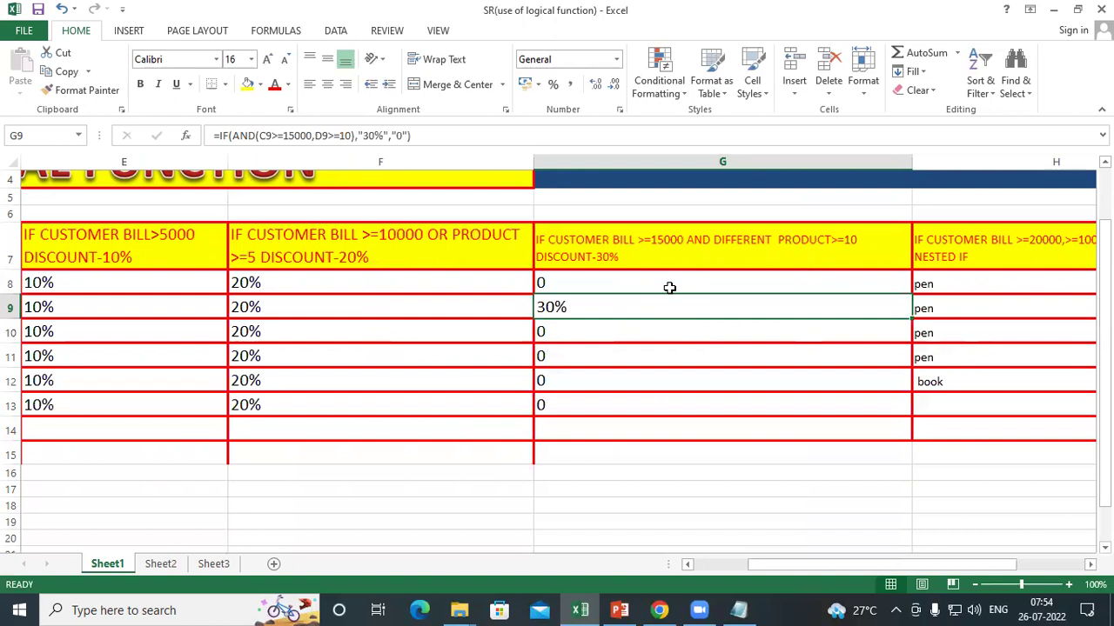
- Switch to the Notepad notes and duplicate the IF(OR( formula line directly below itself
left_click(738, 610)
left_click_drag(1005, 229, 7, 258)
key("ctrl+c")
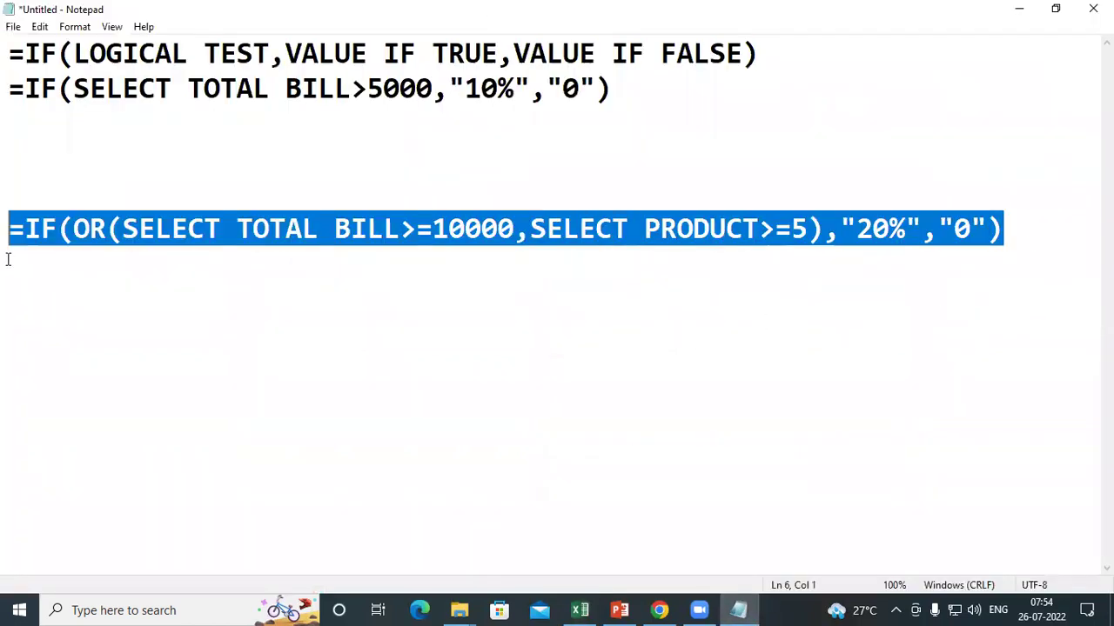
left_click(11, 287)
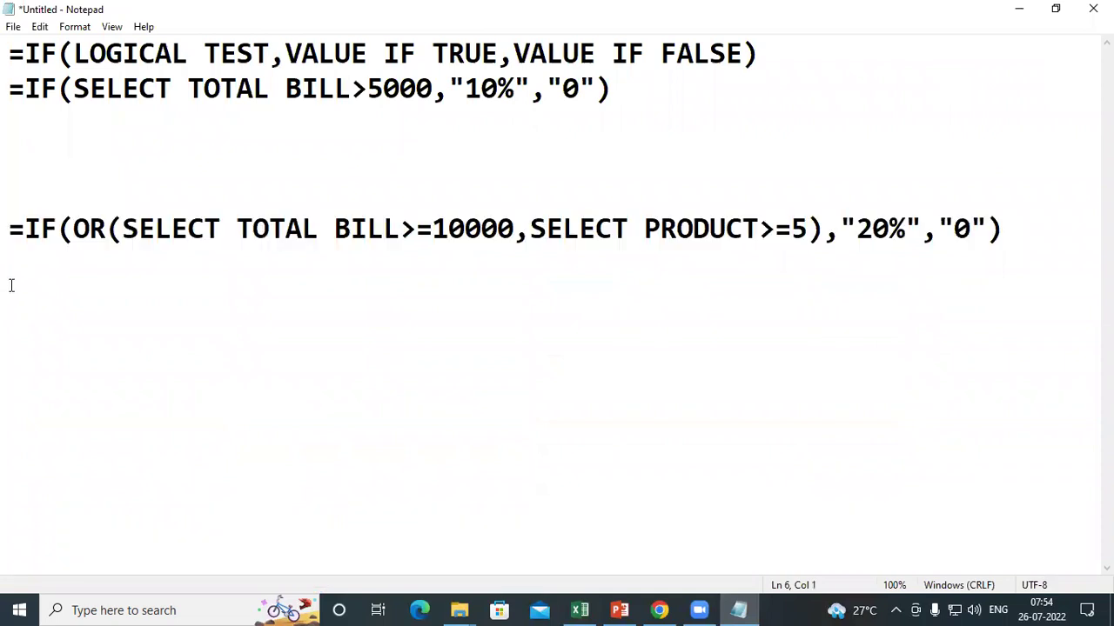
key("shift+Right")
key("shift+Right")
key("shift+Right")
left_click(1033, 240)
key("Return")
key("ctrl+v")
- Replace OR with AND in the duplicated formula line
left_click_drag(101, 262, 78, 268)
type("AND")
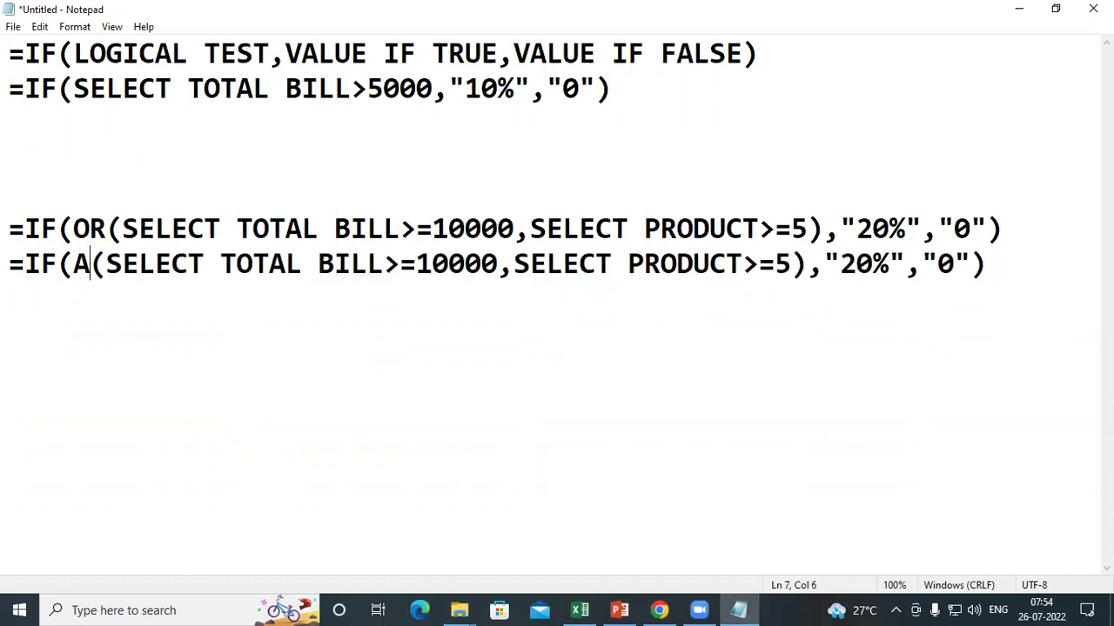
left_click(1037, 271)
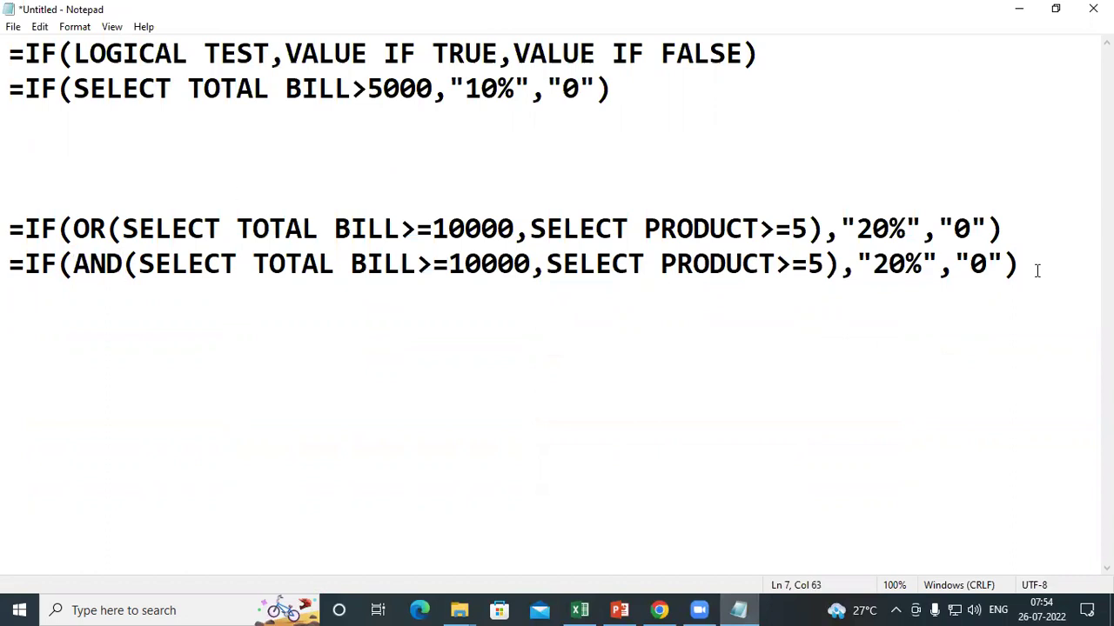